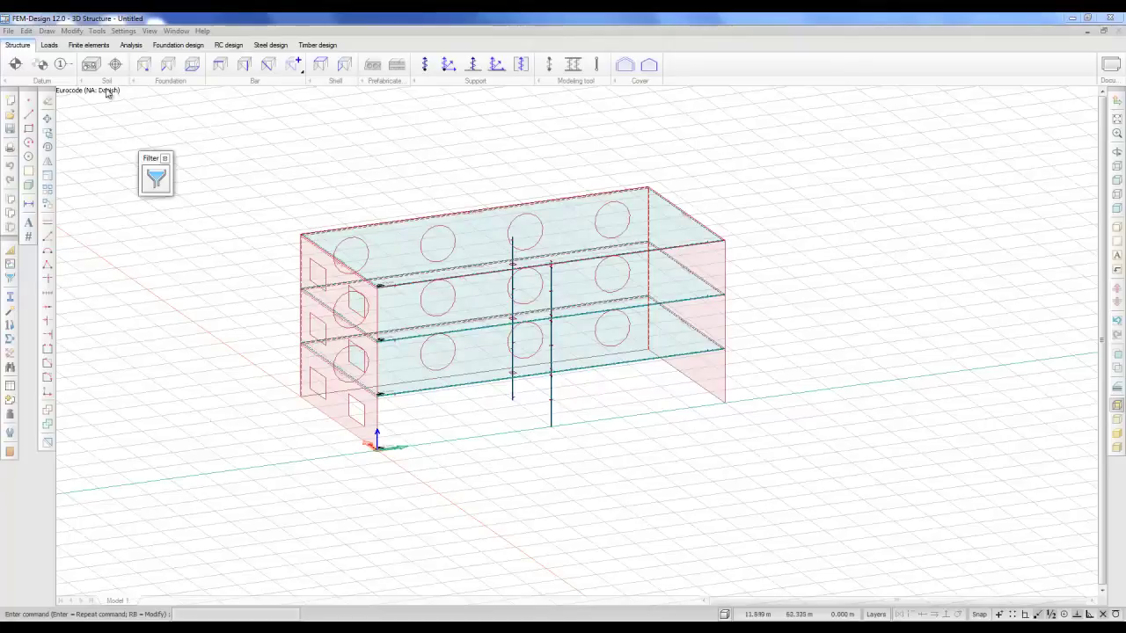
Start defining a soil and set the Clay stratum's colour to dark brown (RGB 128, 64, 0).
left_click(89, 66)
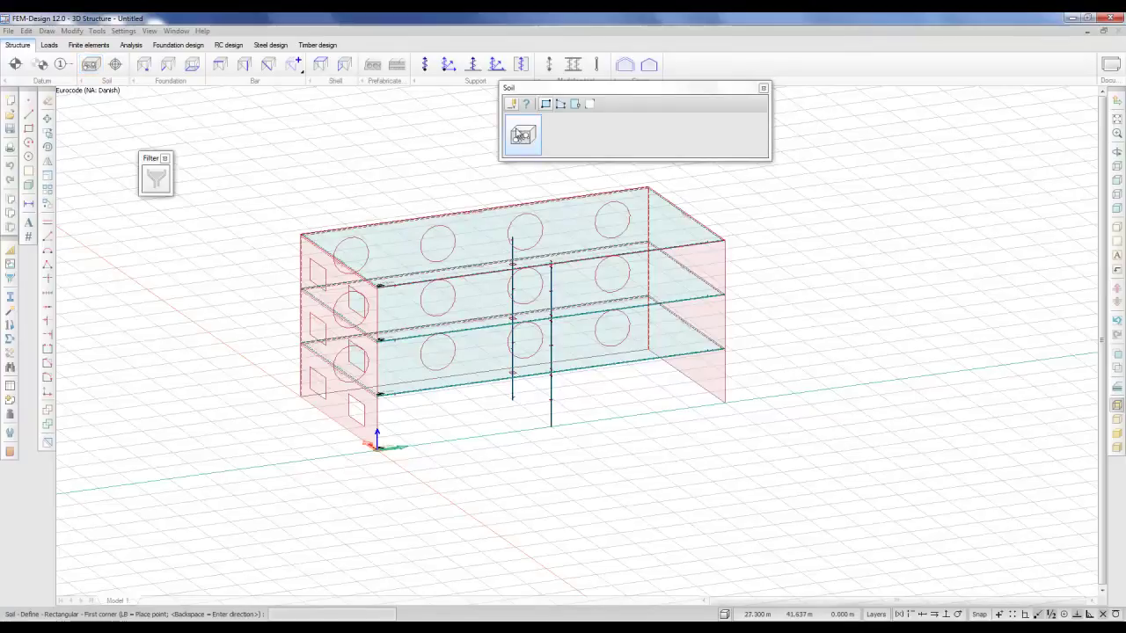
left_click(521, 134)
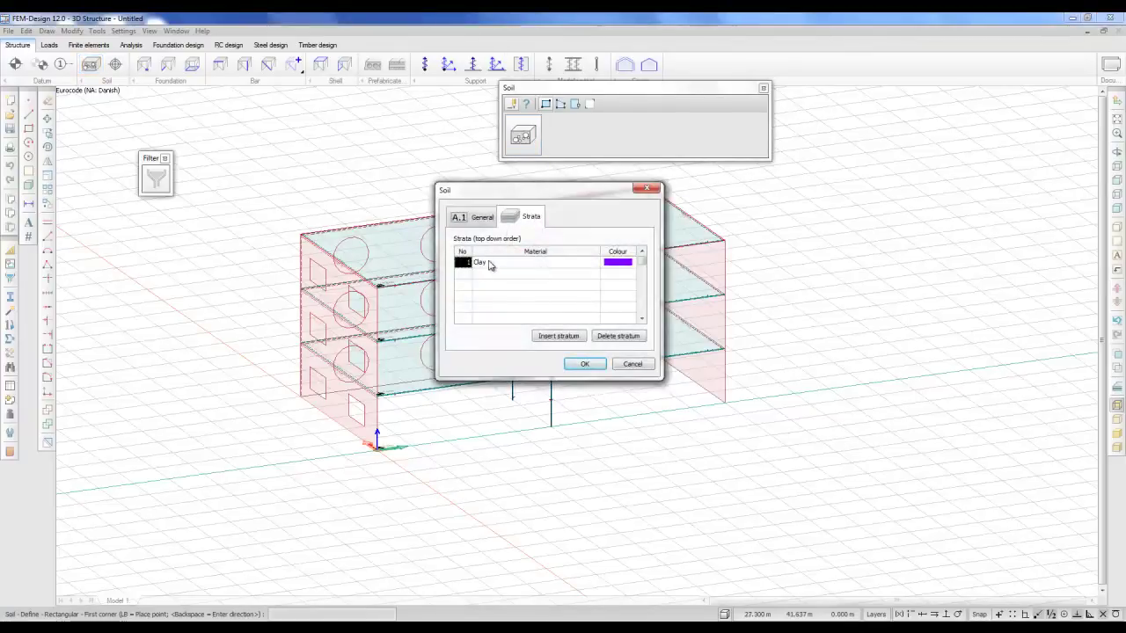
left_click(490, 264)
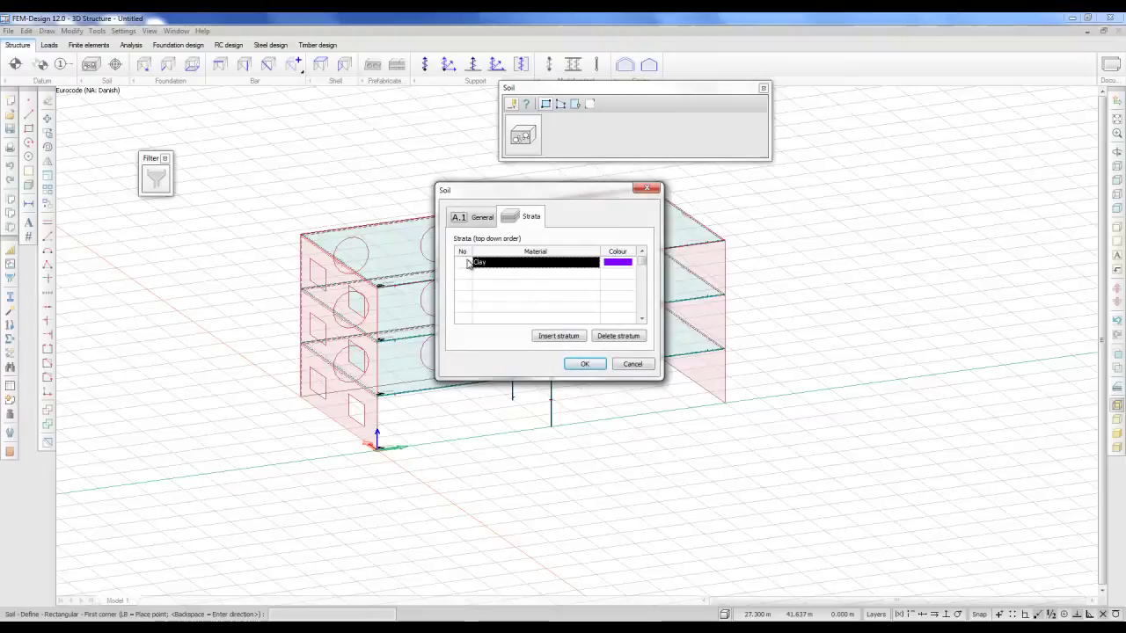
left_click(623, 263)
left_click(622, 263)
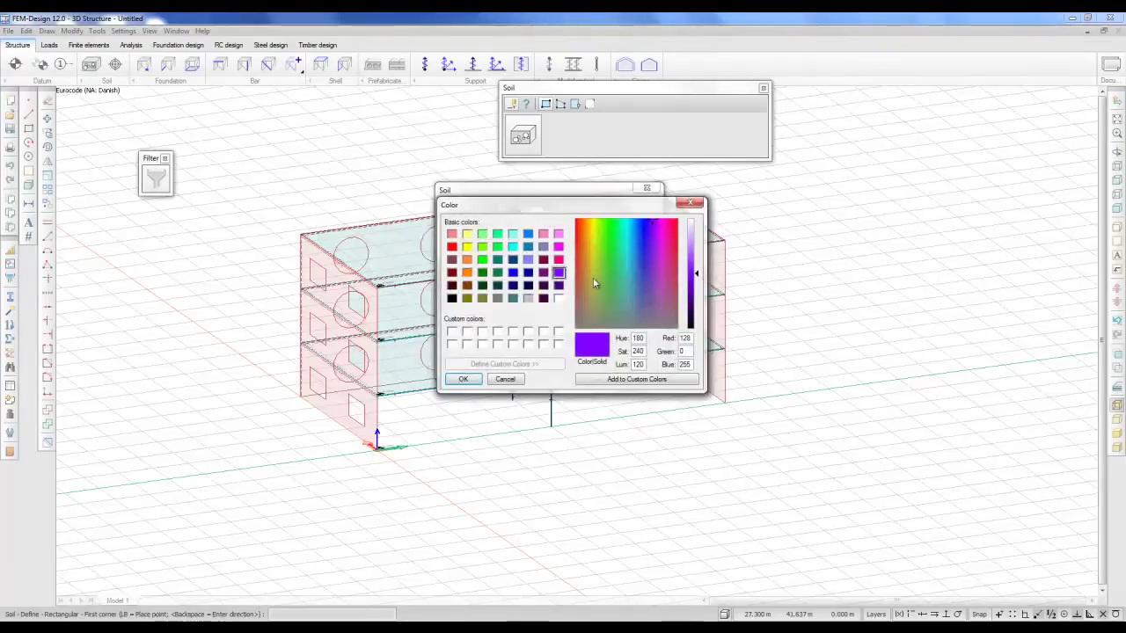
left_click(468, 286)
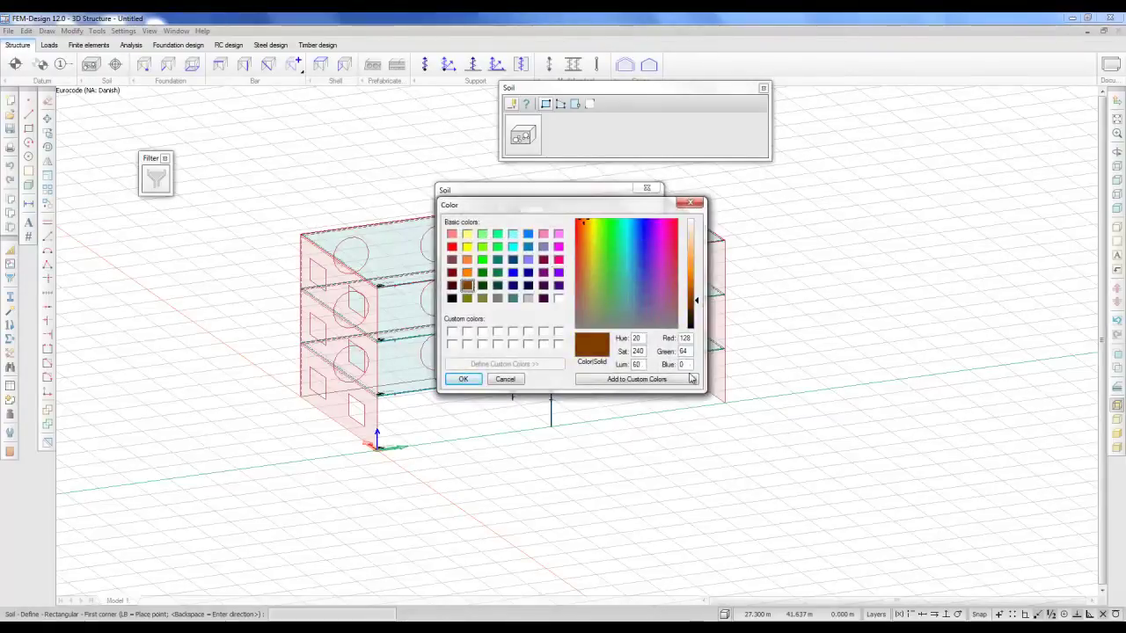
left_click(463, 379)
Examine the Undrained, Drained and Both behavior options of a new soil material in the library, without creating the material.
left_click(497, 264)
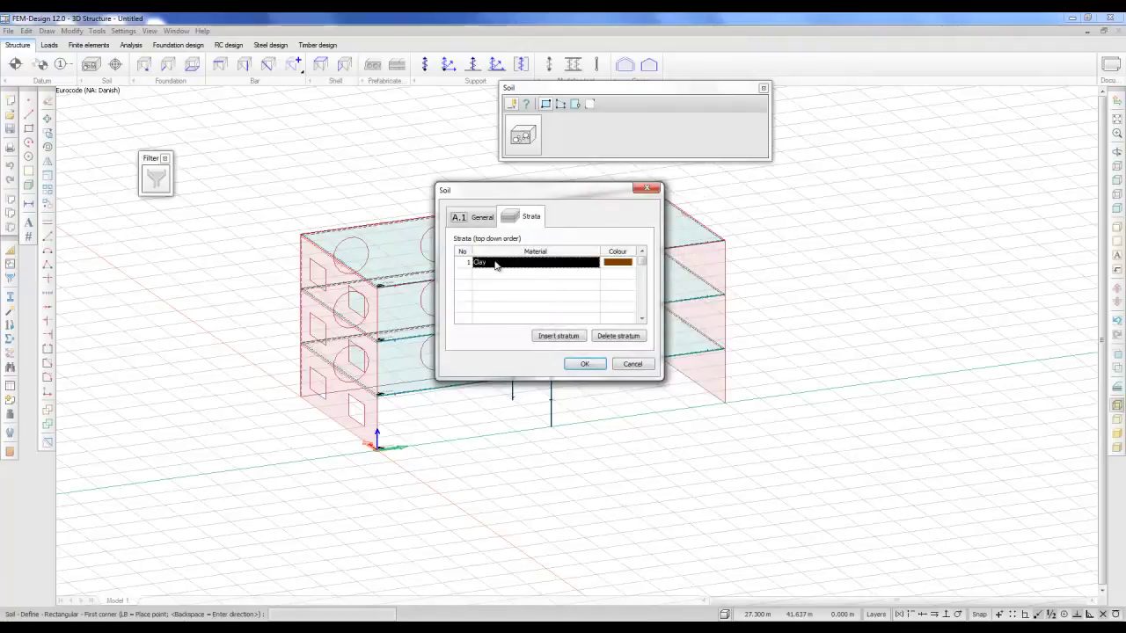
double_click(496, 264)
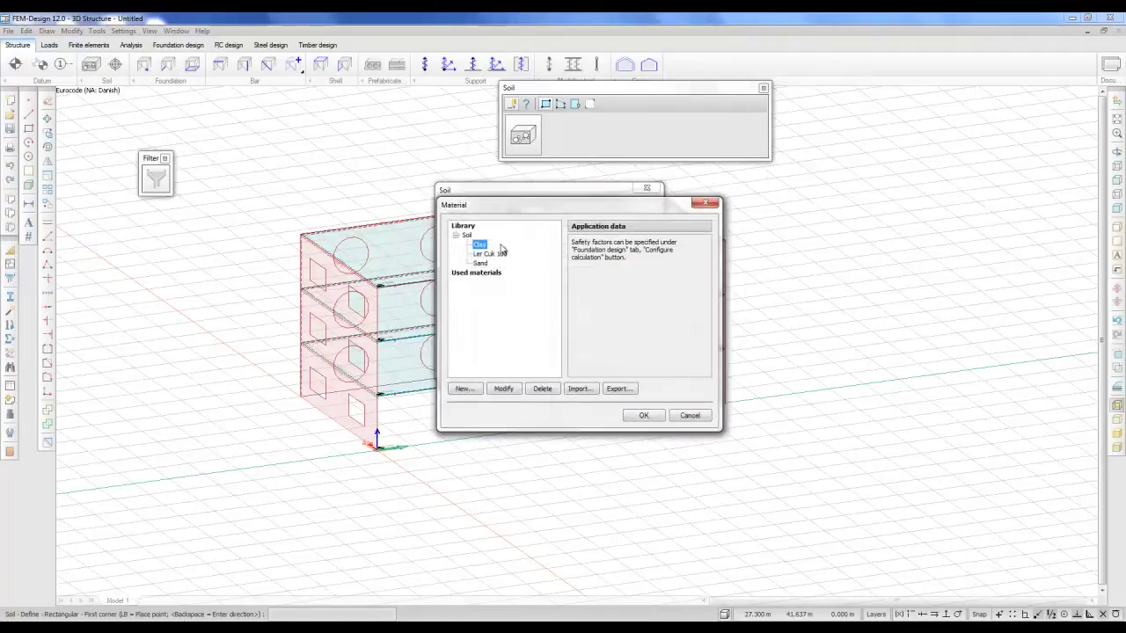
left_click_drag(495, 208, 555, 240)
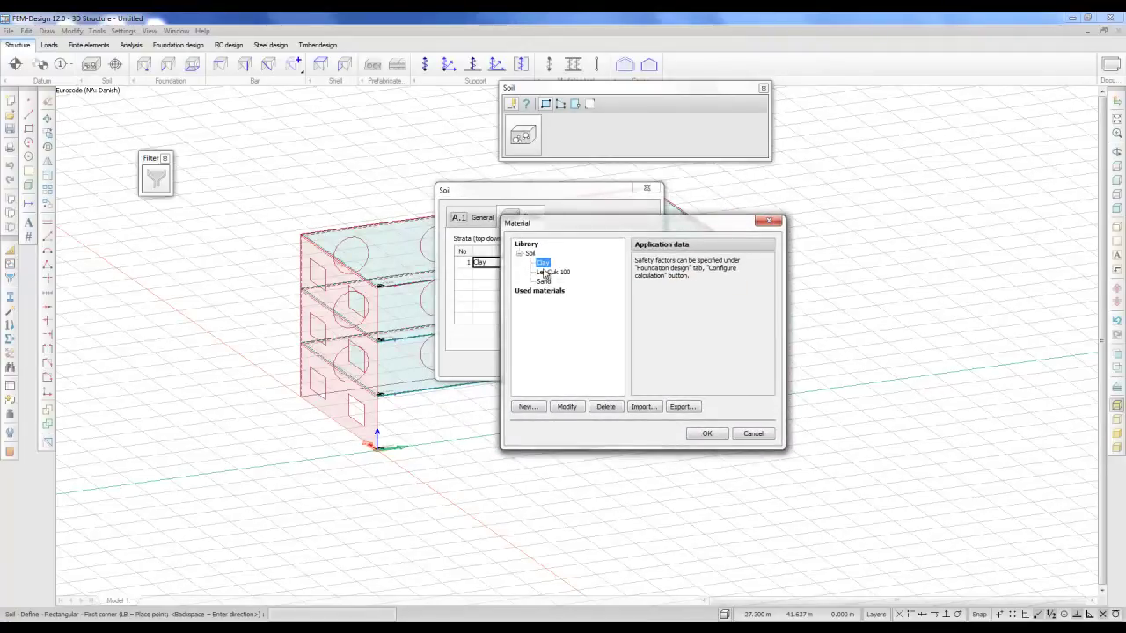
left_click(528, 407)
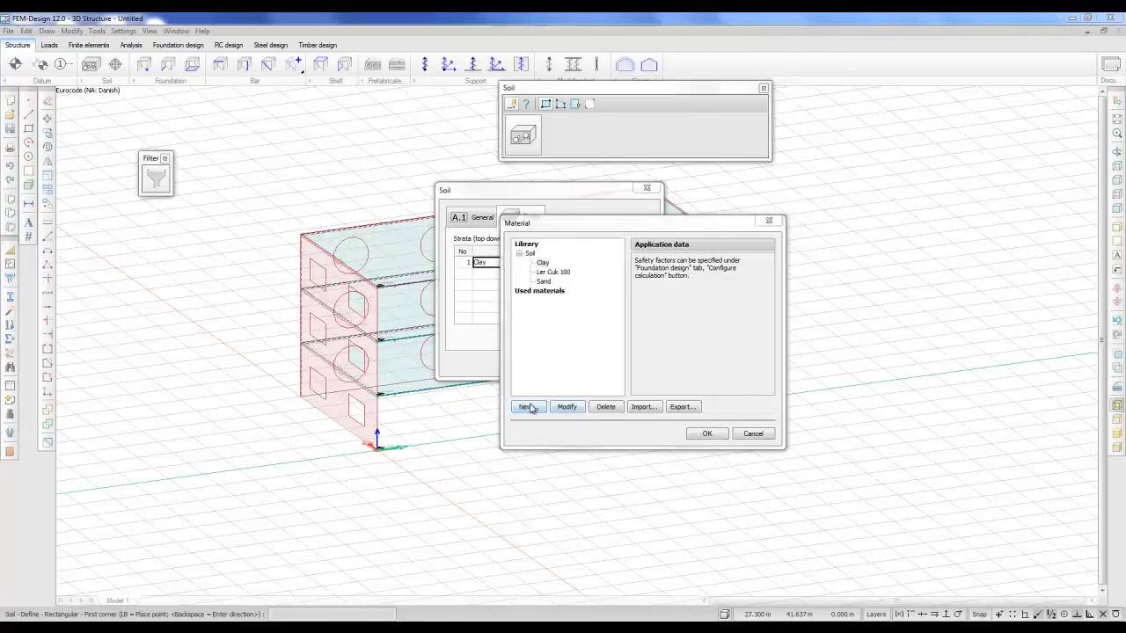
left_click(610, 300)
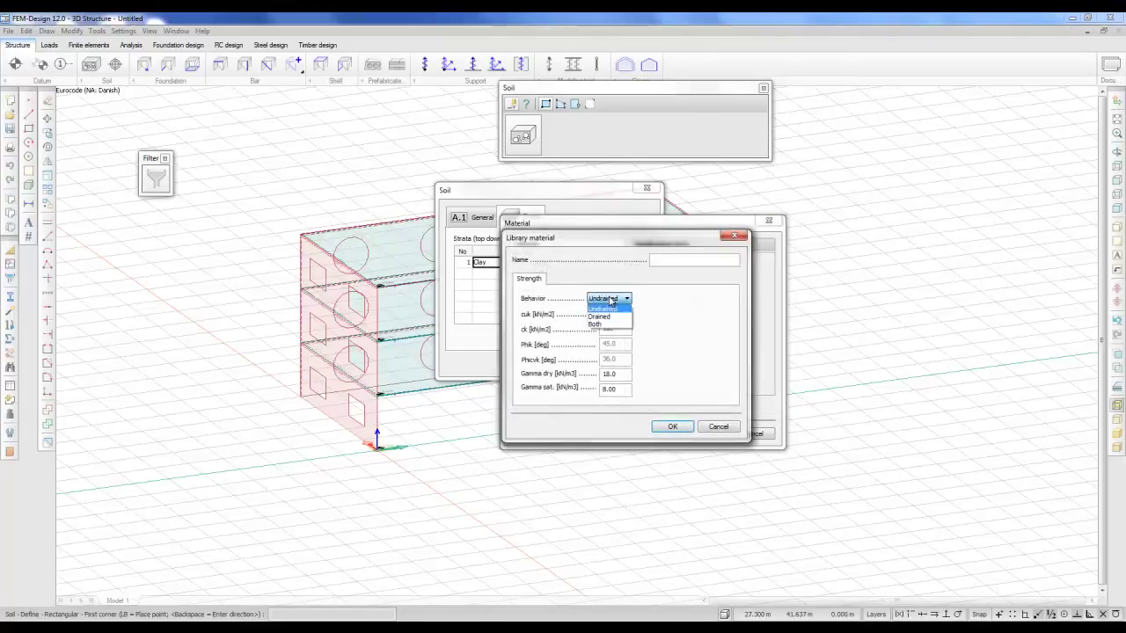
left_click(611, 308)
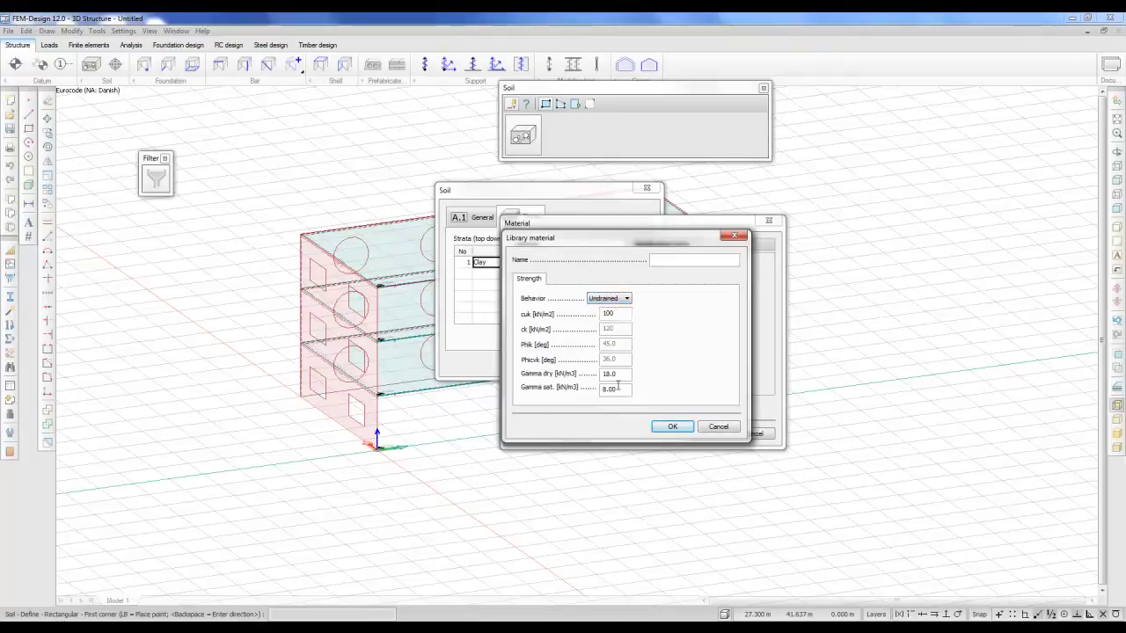
left_click(616, 300)
left_click(612, 316)
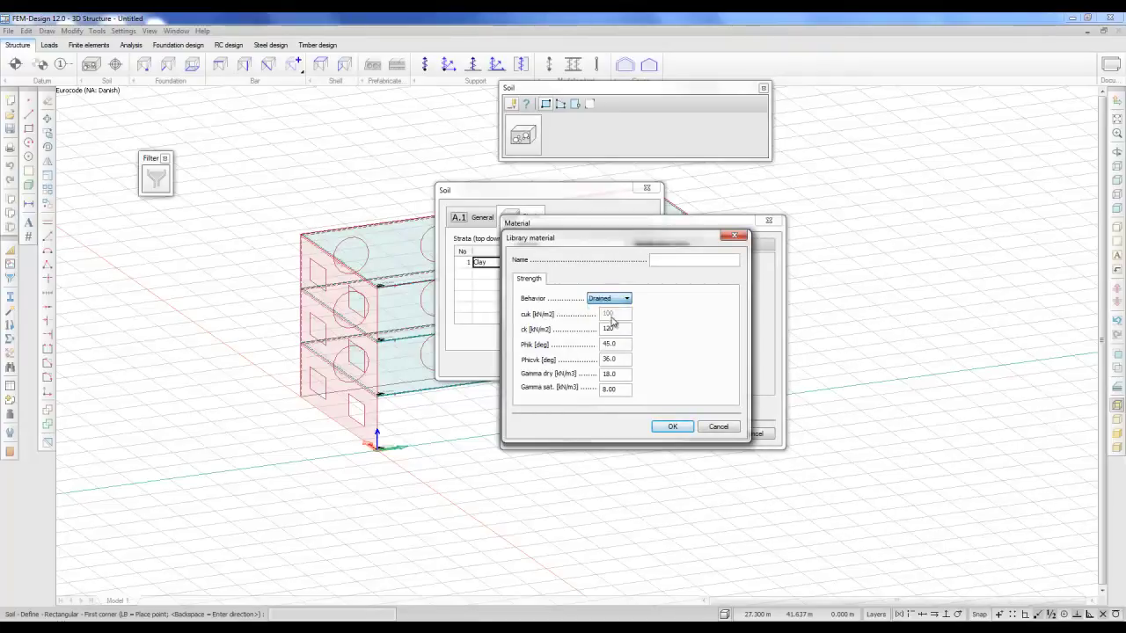
left_click(616, 298)
left_click(609, 326)
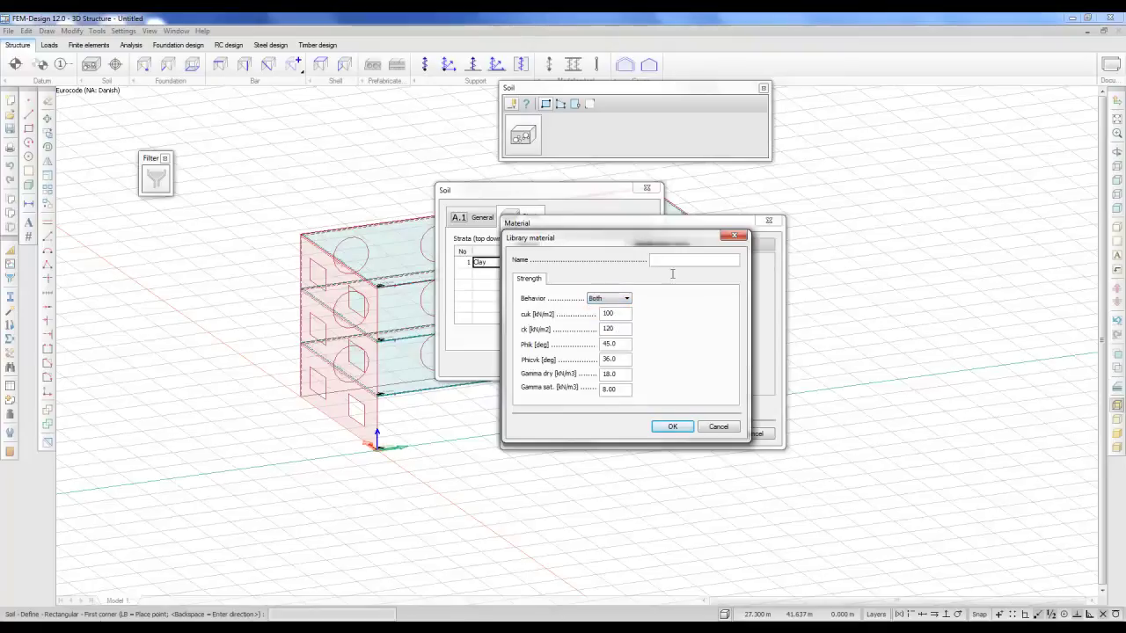
left_click(718, 427)
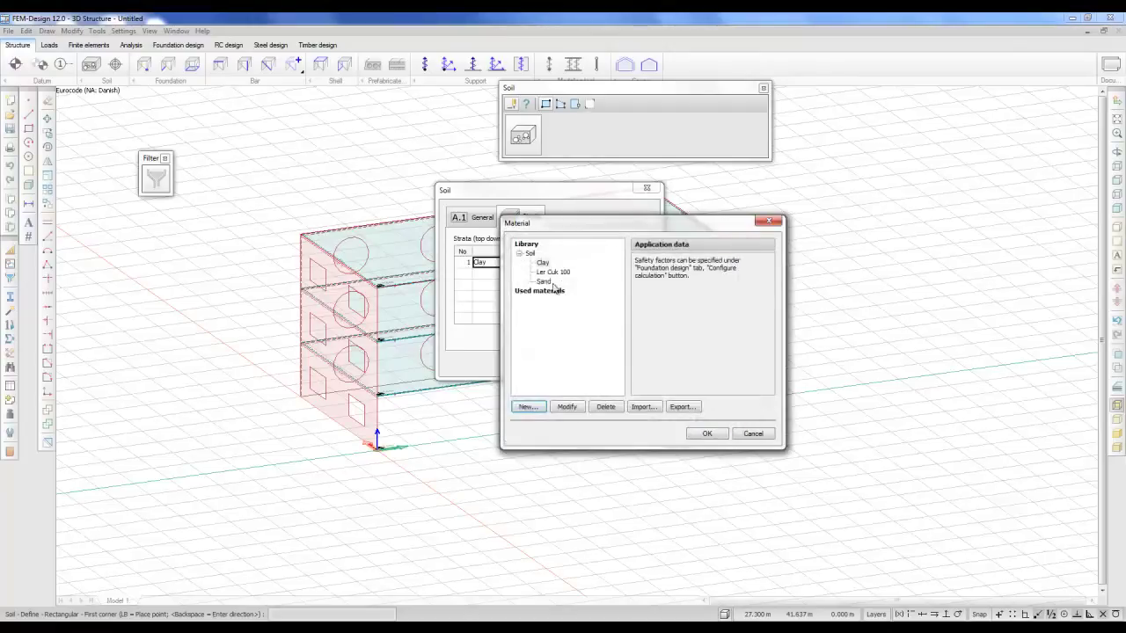
left_click(705, 435)
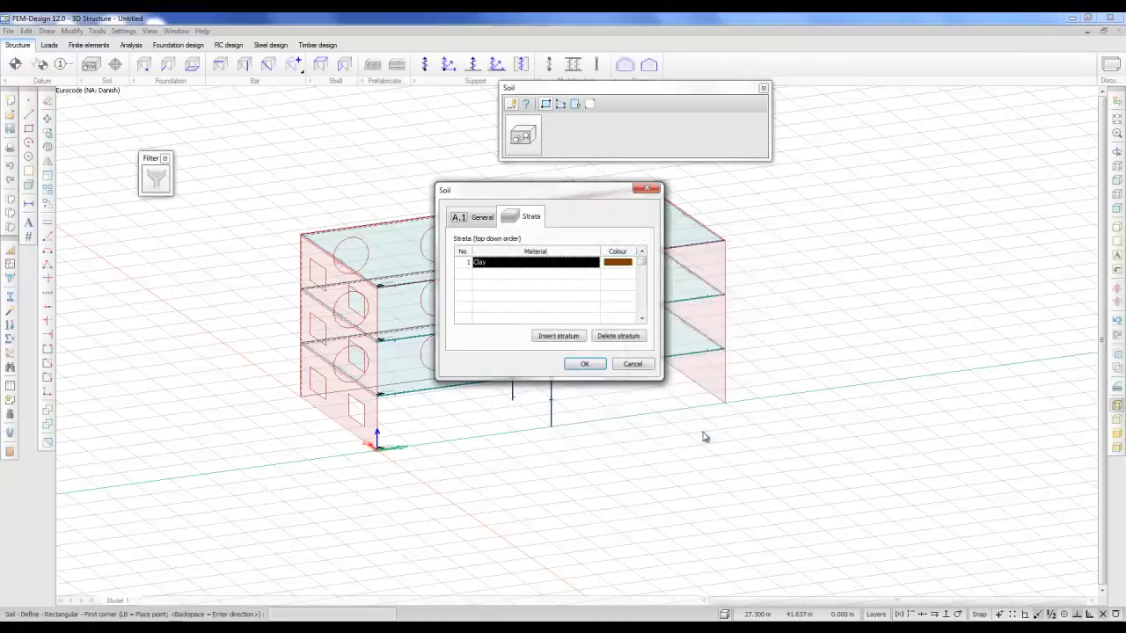
Accept the soil settings and place the rectangular soil's first corner at X -1 m, Y -1 m relative to the building's origin corner.
left_click(586, 364)
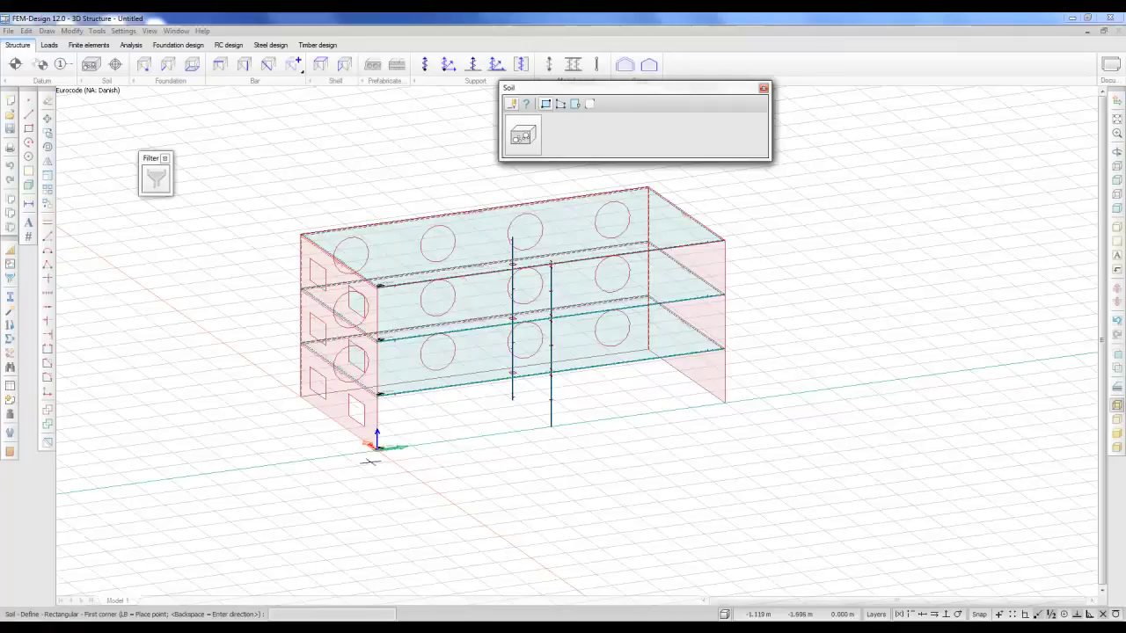
scroll(376, 444, "up", 5)
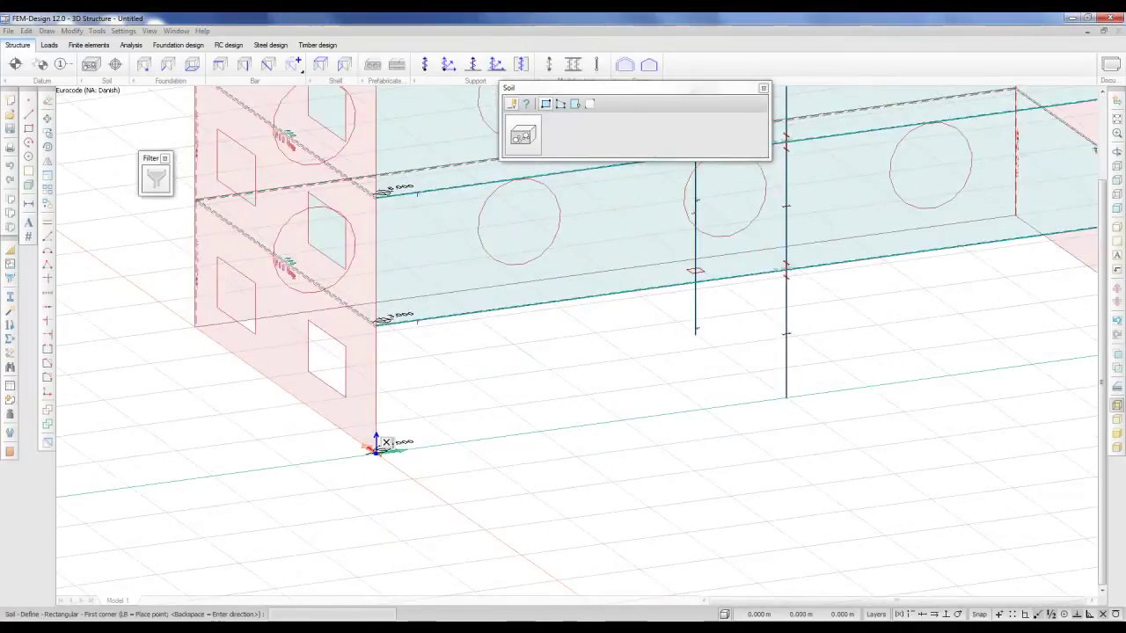
key("x")
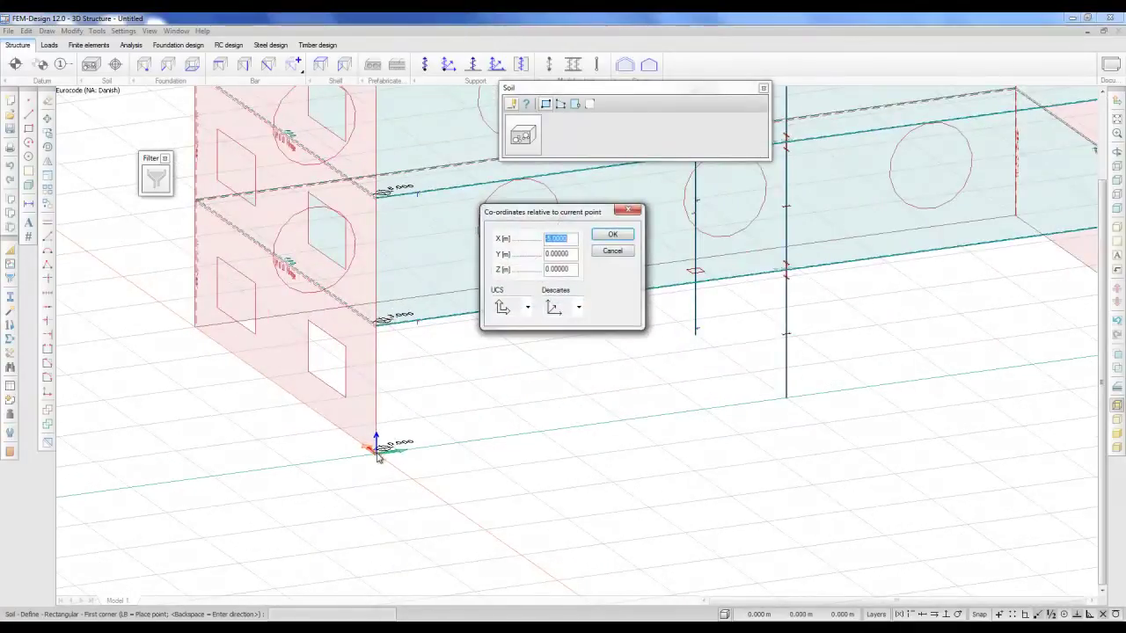
left_click(547, 239)
double_click(547, 239)
key("BackSpace")
left_click_drag(572, 253, 542, 253)
type("-1")
left_click(612, 235)
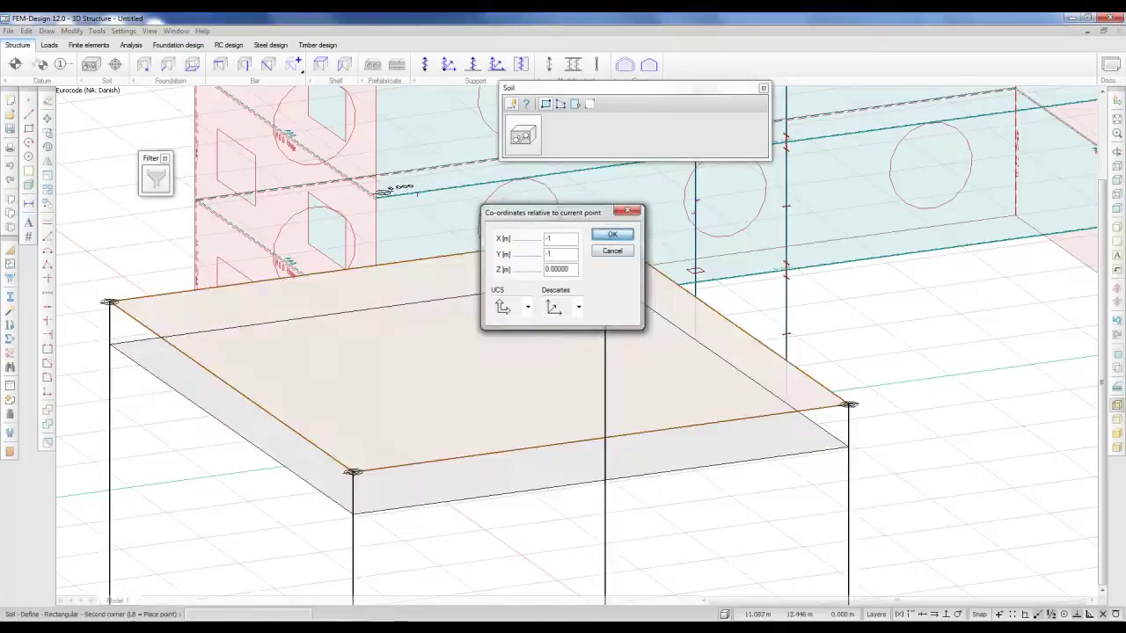
Place the soil's second corner at X 1 m, Y 1 m relative to the building's diagonally opposite corner and end the soil command.
scroll(351, 492, "down", 5)
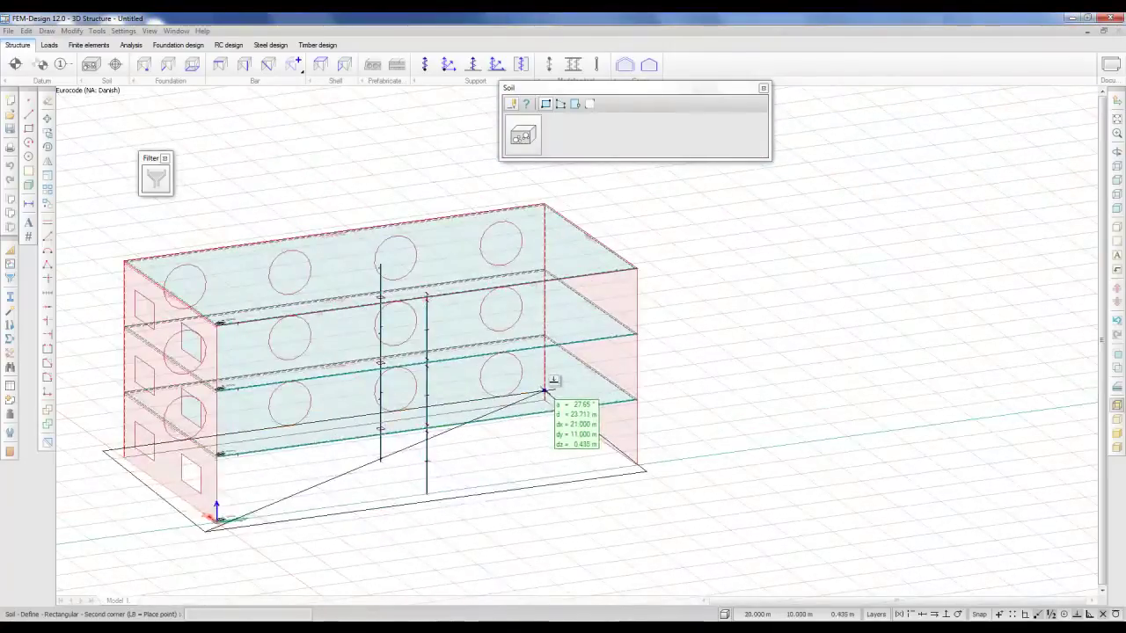
type("x")
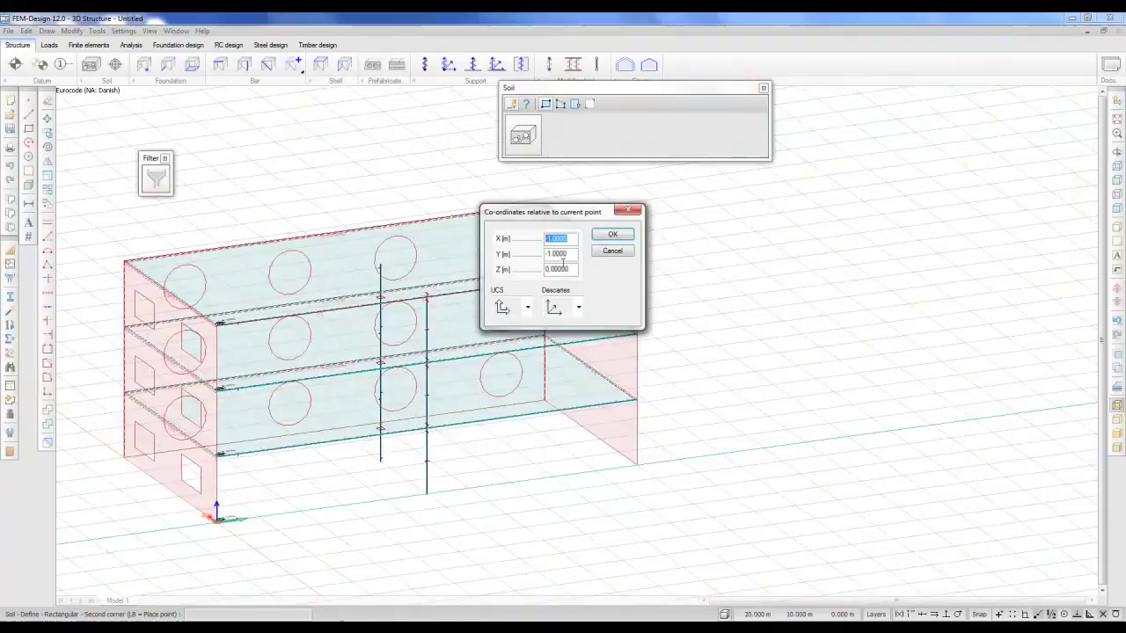
type("1")
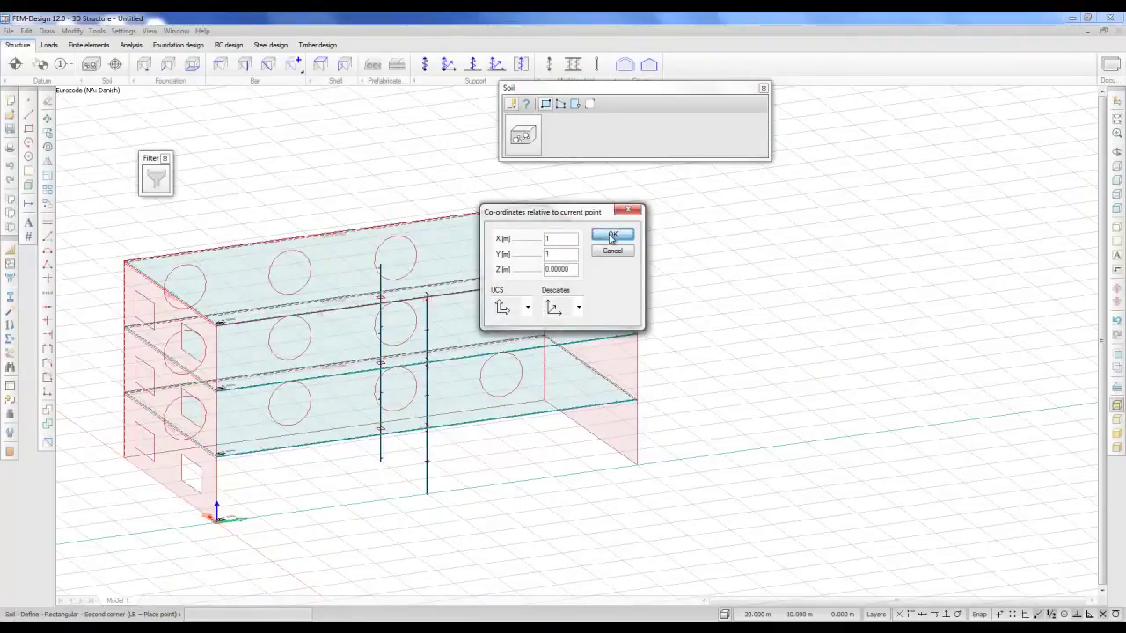
left_click(613, 235)
scroll(594, 269, "down", 2)
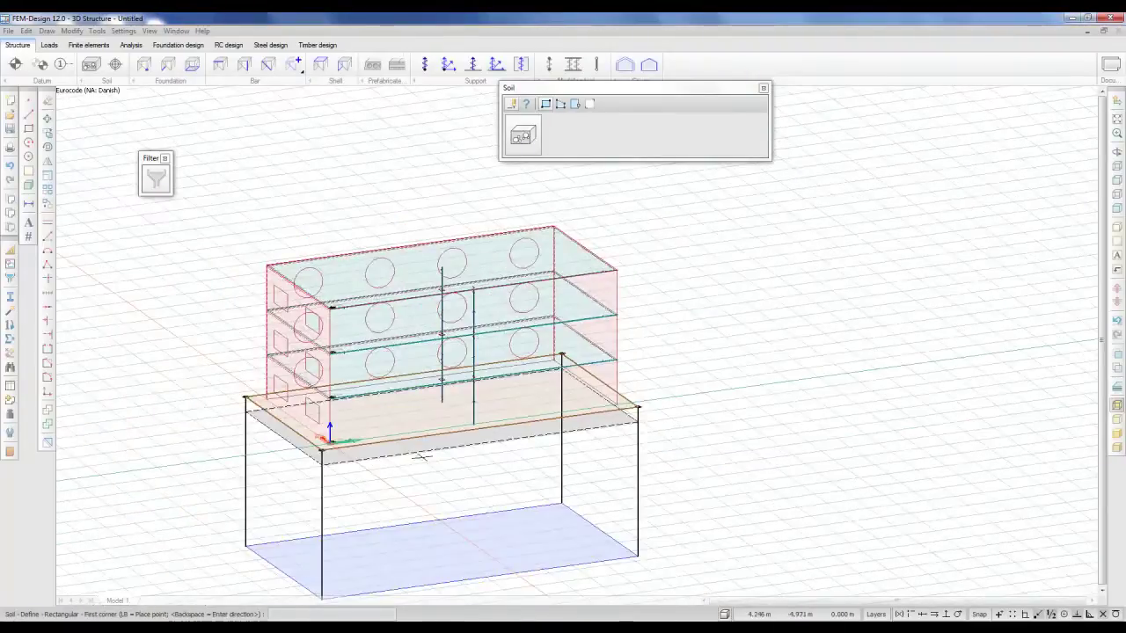
scroll(422, 457, "up", 2)
scroll(429, 324, "down", 1)
middle_click_drag(578, 466, 524, 403, "shift")
left_click_drag(524, 404, 528, 400)
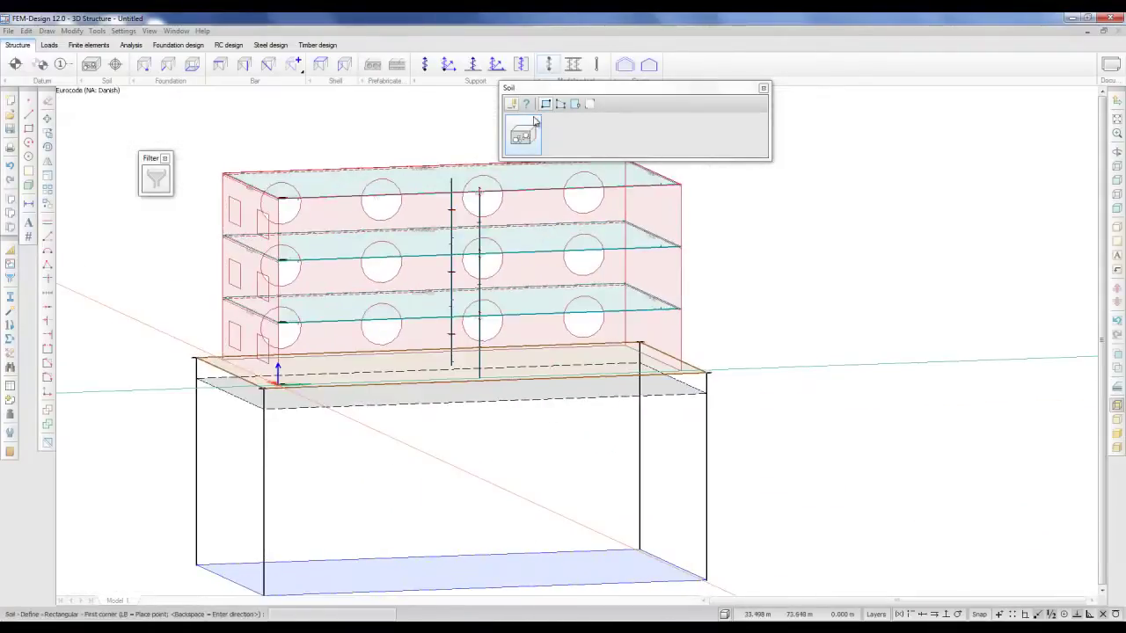
left_click(764, 88)
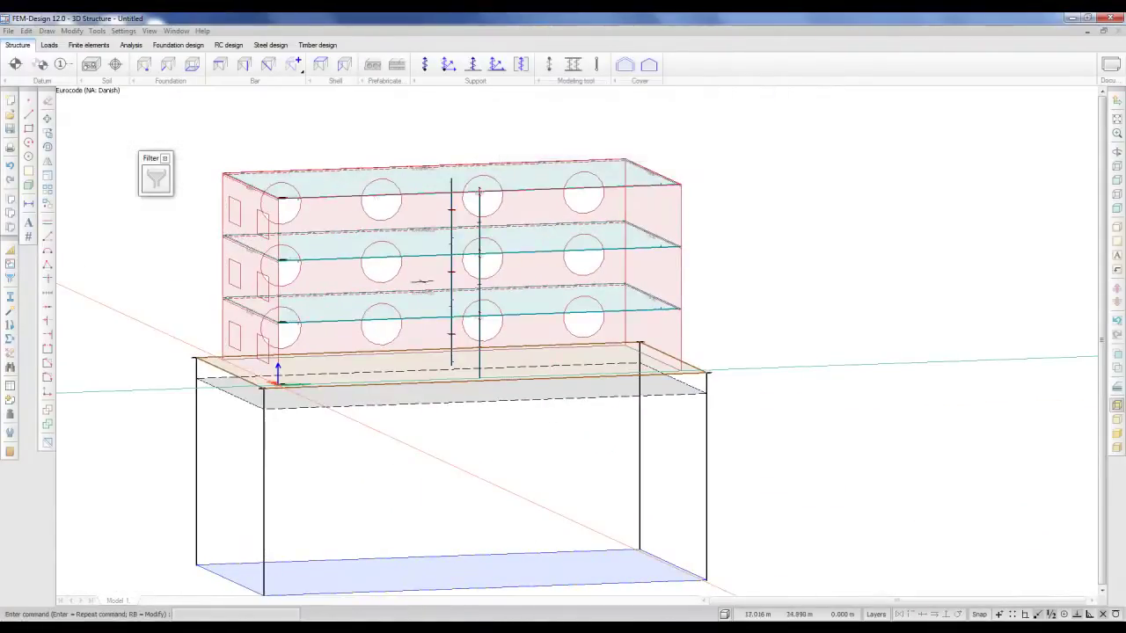
Set the water level to -5 m for the corner borehole beside the windowed end wall, away from the origin.
left_click_drag(427, 272, 418, 324)
scroll(418, 356, "down", 5)
scroll(359, 532, "up", 6)
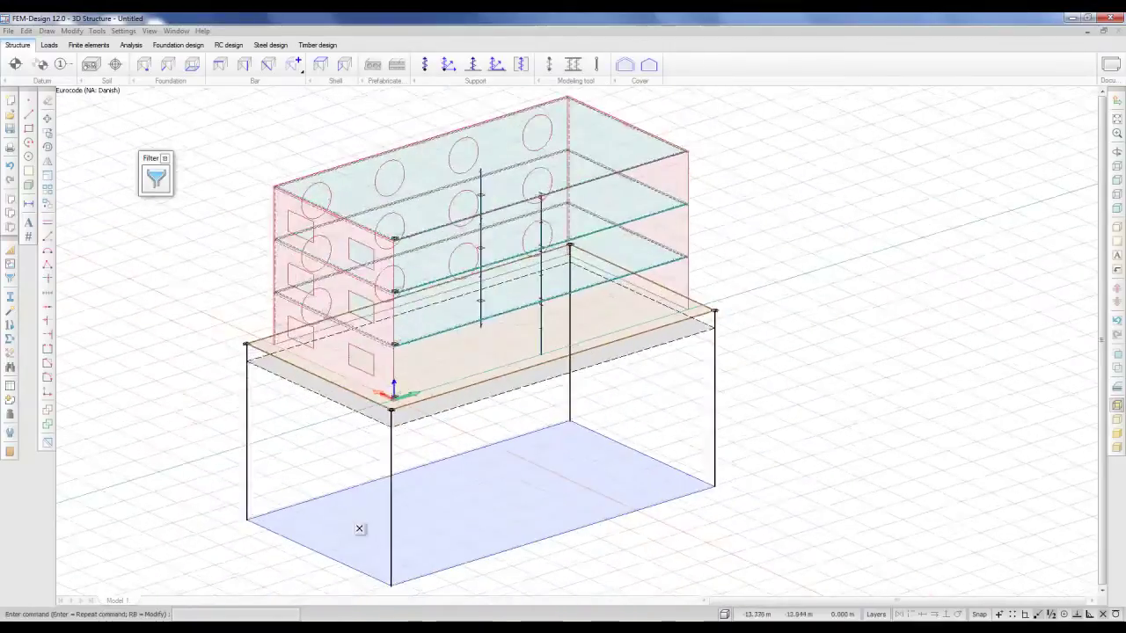
scroll(208, 276, "up", 4)
scroll(208, 276, "up", 2)
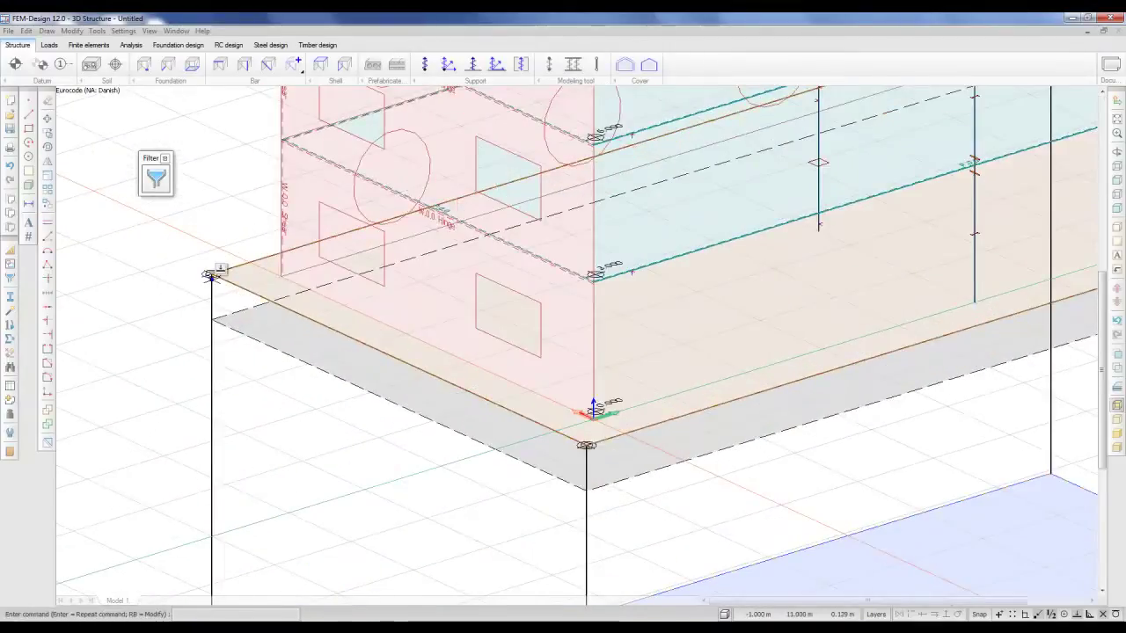
left_click(115, 65)
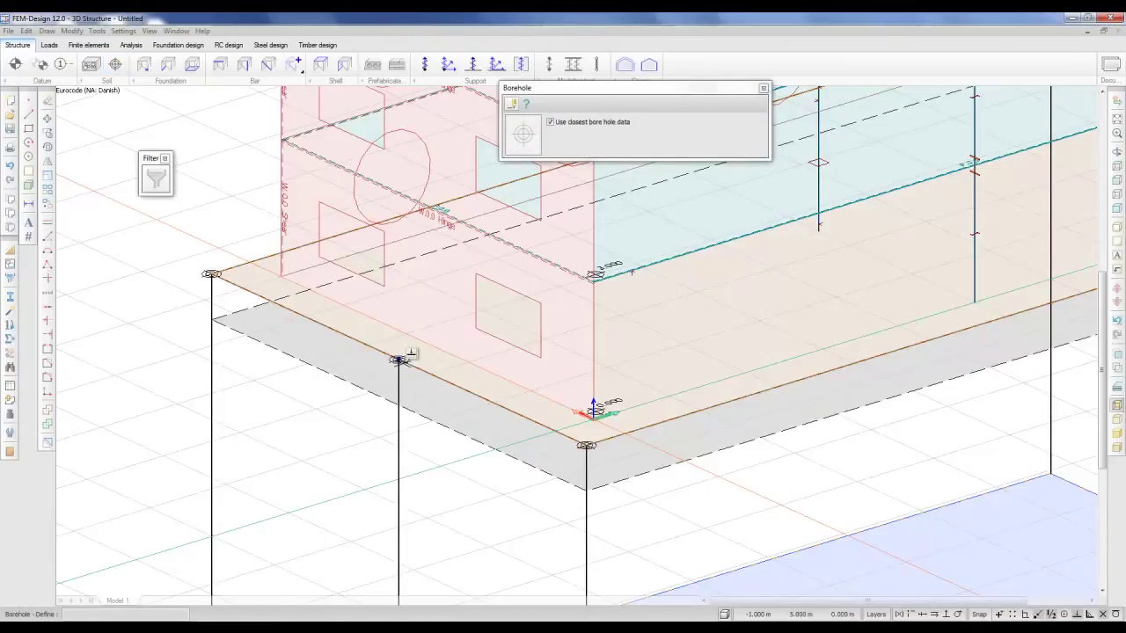
left_click(526, 105)
left_click(211, 366)
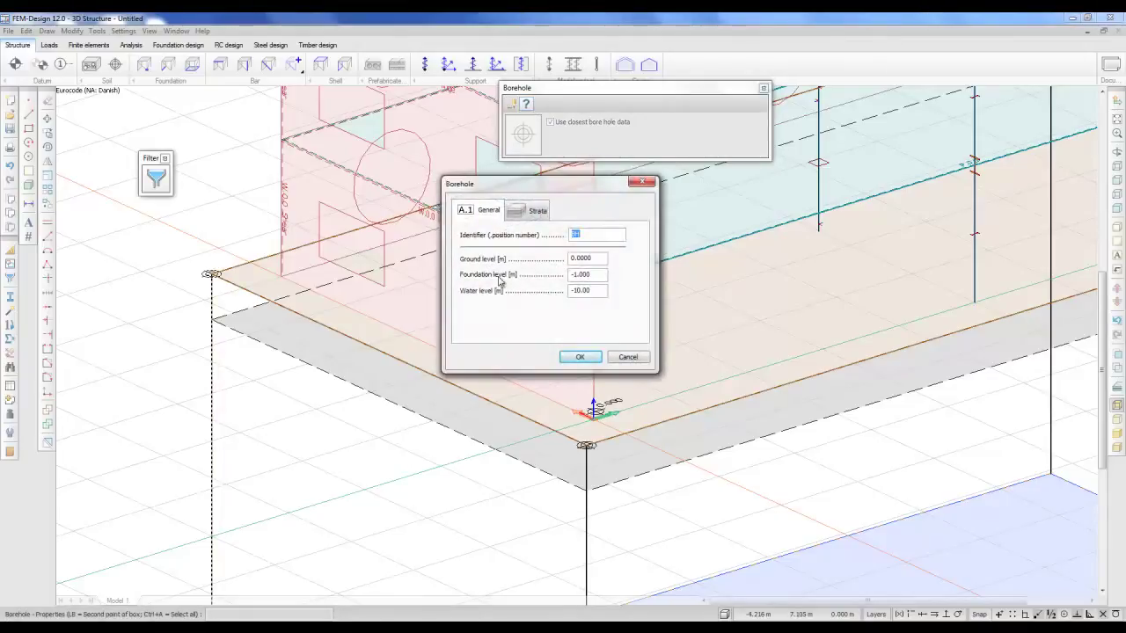
left_click_drag(594, 288, 569, 290)
type("-5")
left_click(588, 359)
scroll(418, 403, "down", 5)
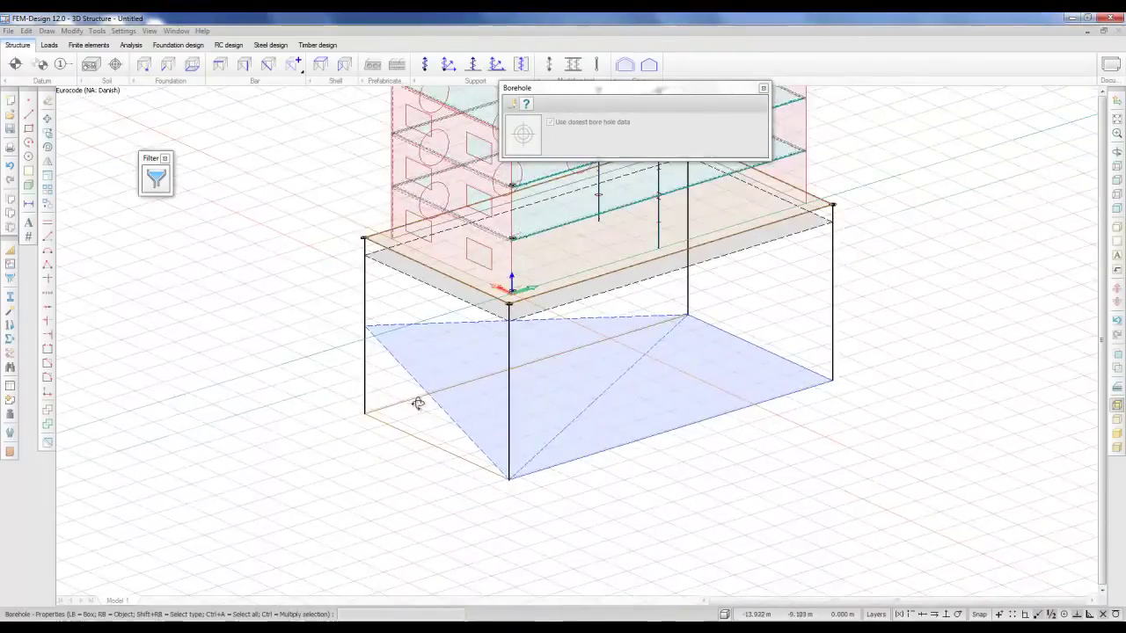
middle_click_drag(418, 404, 520, 371, "shift")
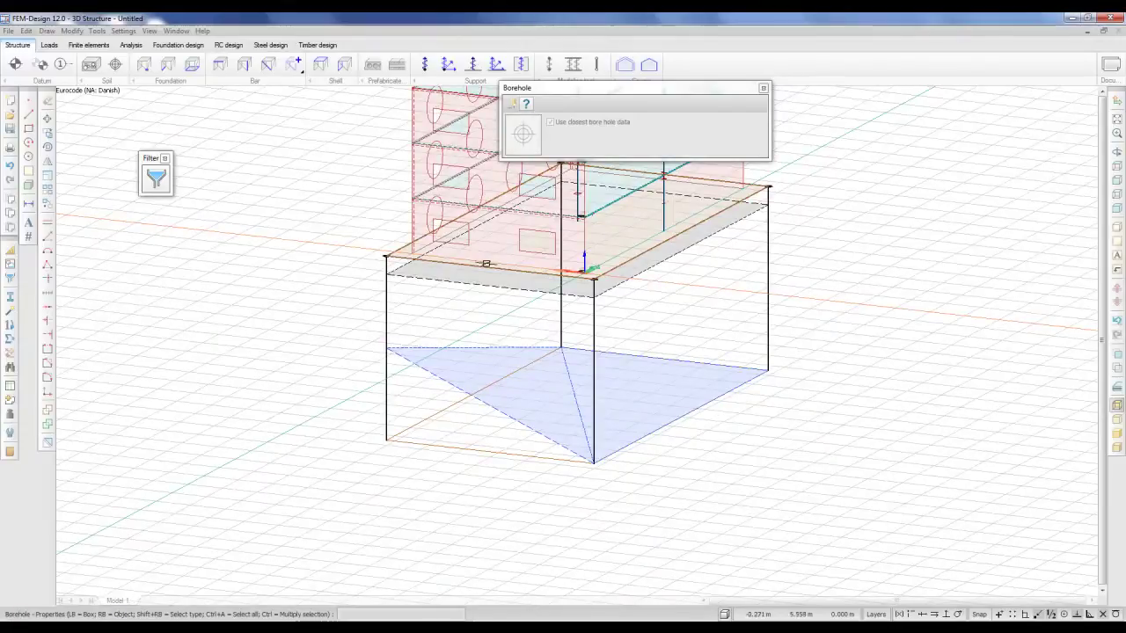
Set the same corner borehole's water level back to -10 m and leave the borehole command.
left_click(385, 352)
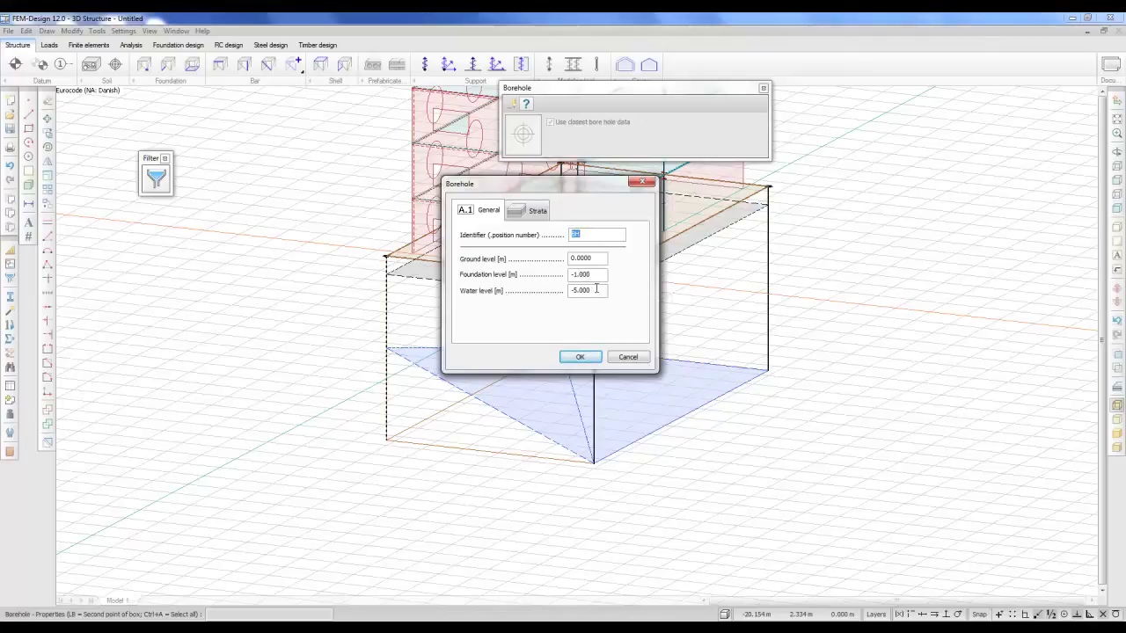
left_click_drag(598, 288, 552, 292)
type("-2")
left_click(580, 356)
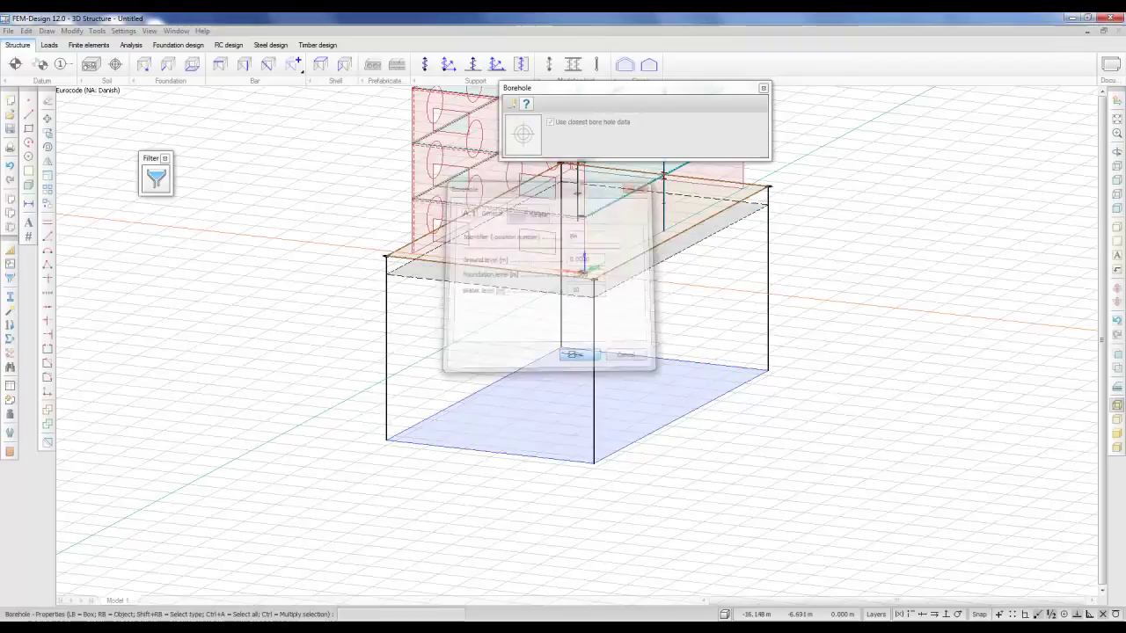
left_click(763, 88)
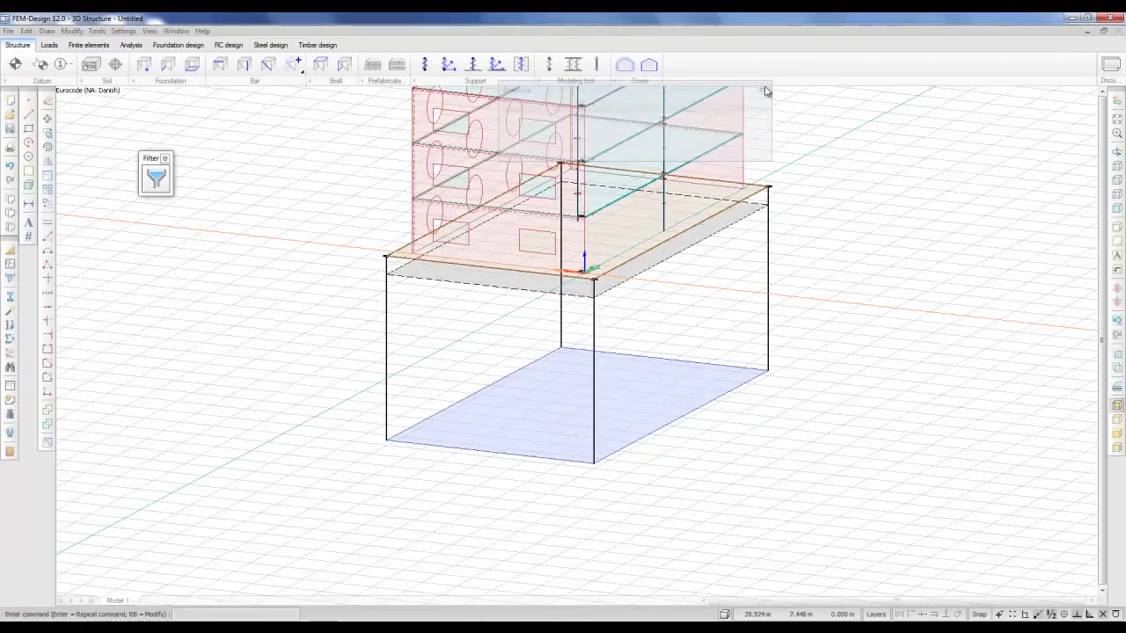
middle_click_drag(597, 366, 413, 374, "shift")
scroll(407, 377, "down", 2)
scroll(486, 266, "up", 2)
scroll(893, 362, "up", 1)
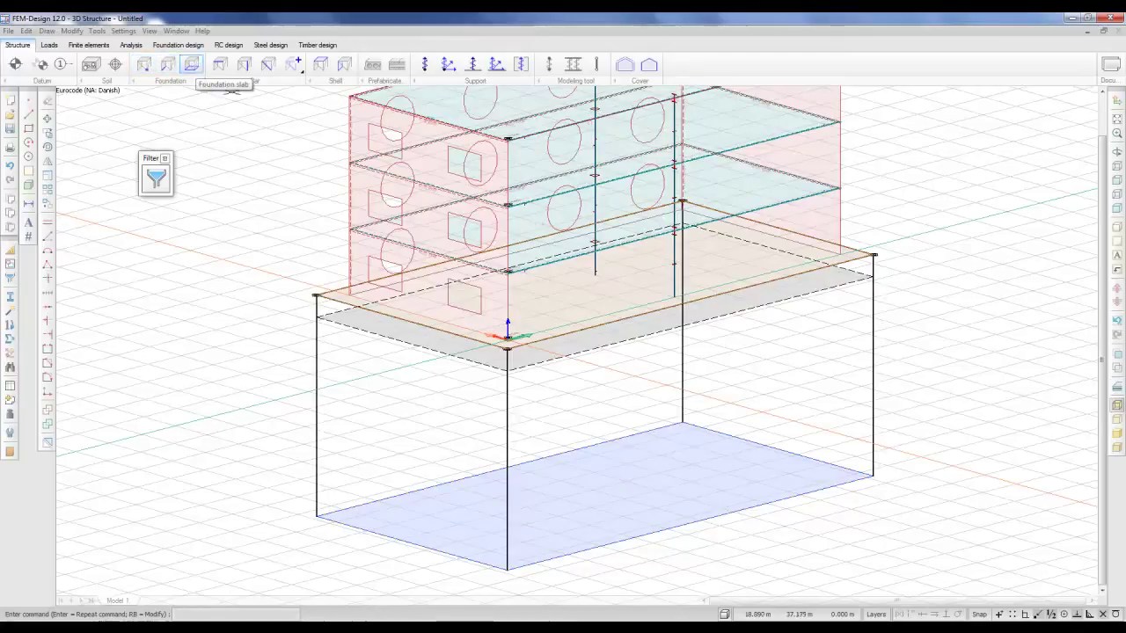
Start a wall foundation with Line support group as its analytical system and a bedding modulus of 10000 kN/m2/m.
middle_click_drag(591, 257, 504, 271, "shift")
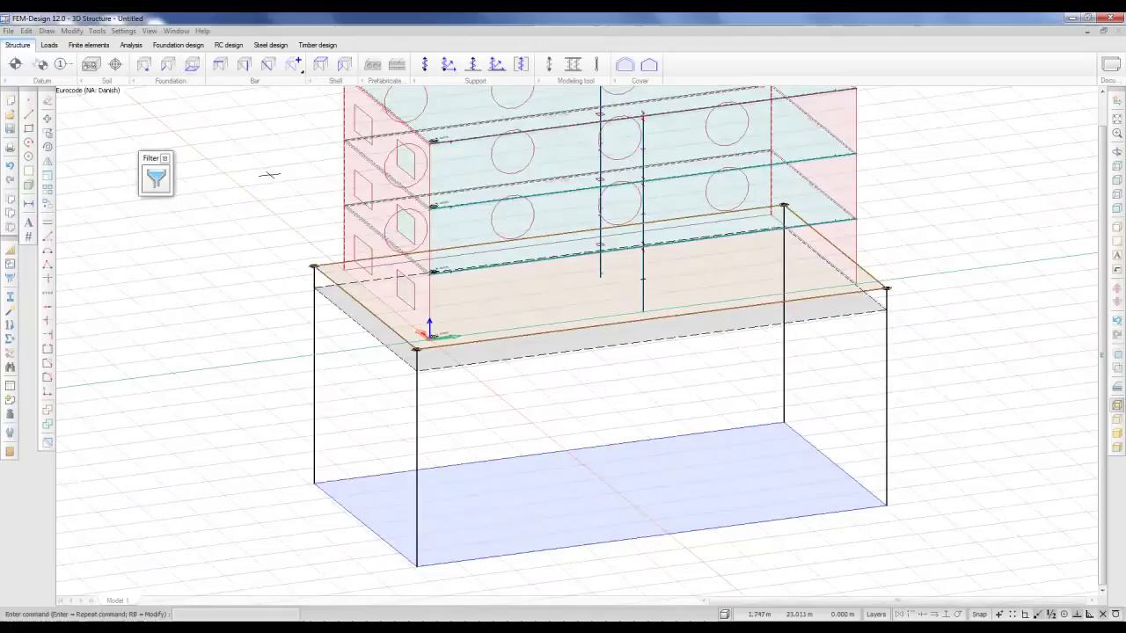
left_click(168, 65)
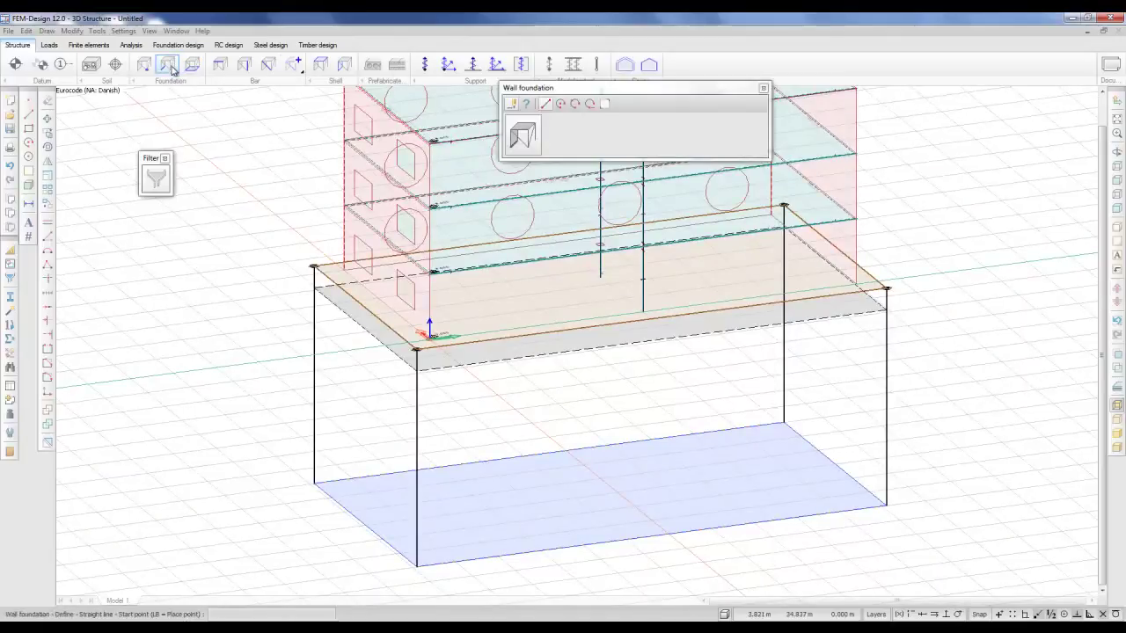
left_click(522, 136)
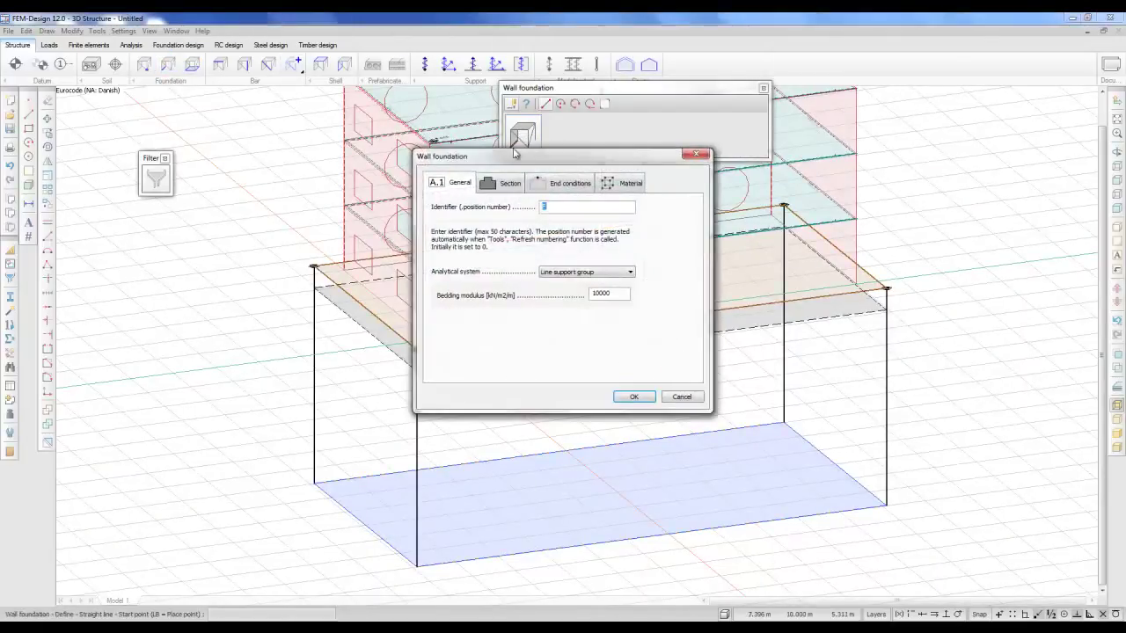
left_click_drag(513, 159, 527, 172)
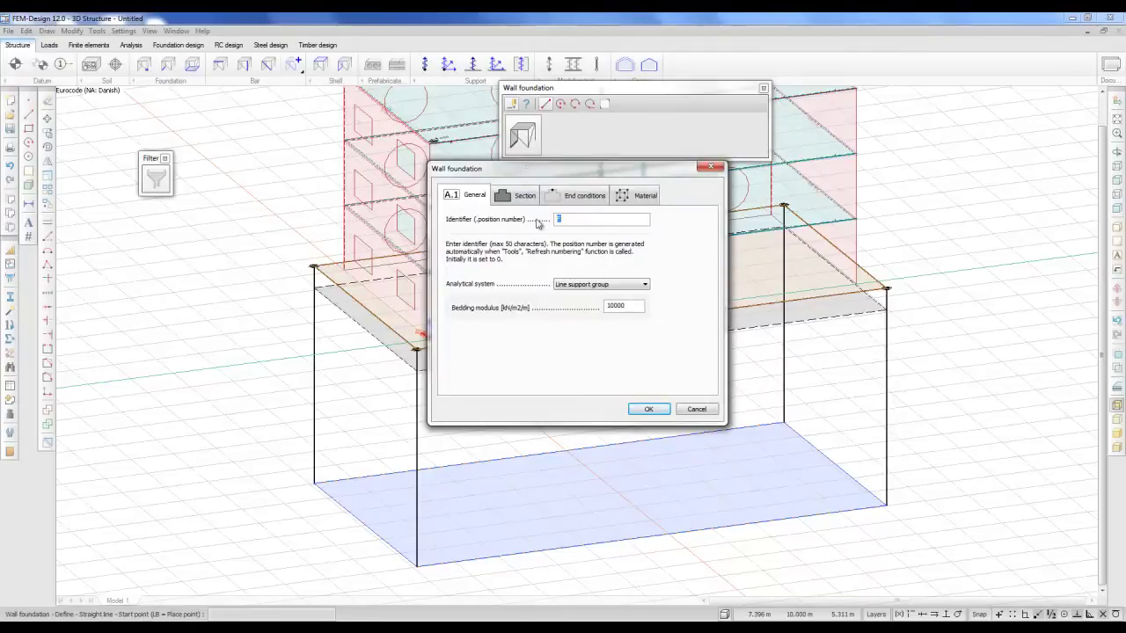
left_click(582, 285)
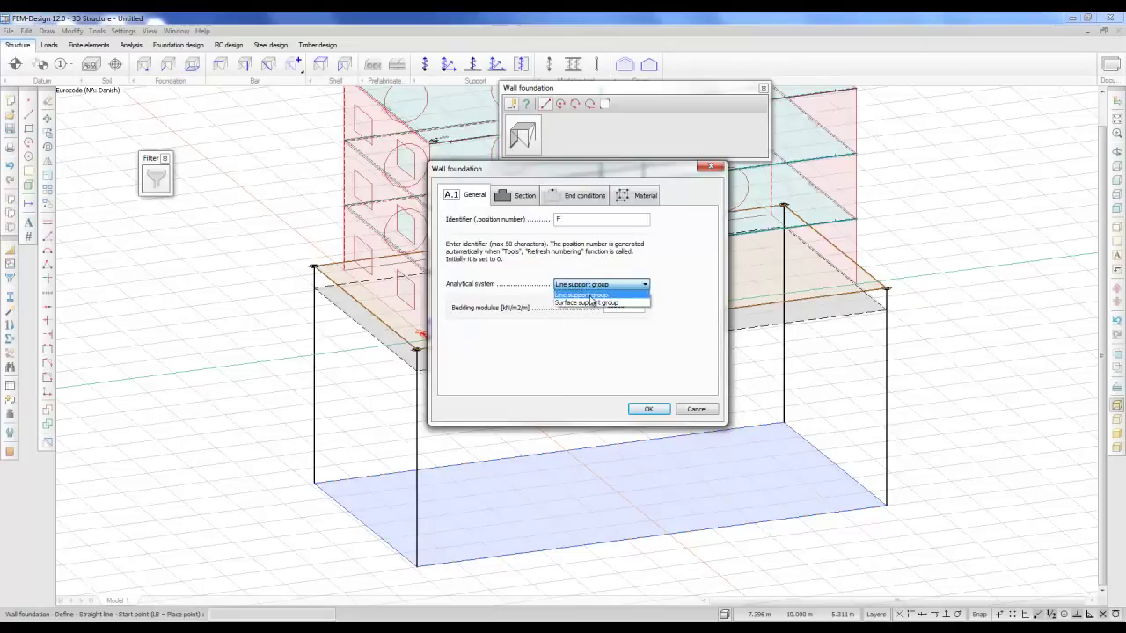
left_click(590, 295)
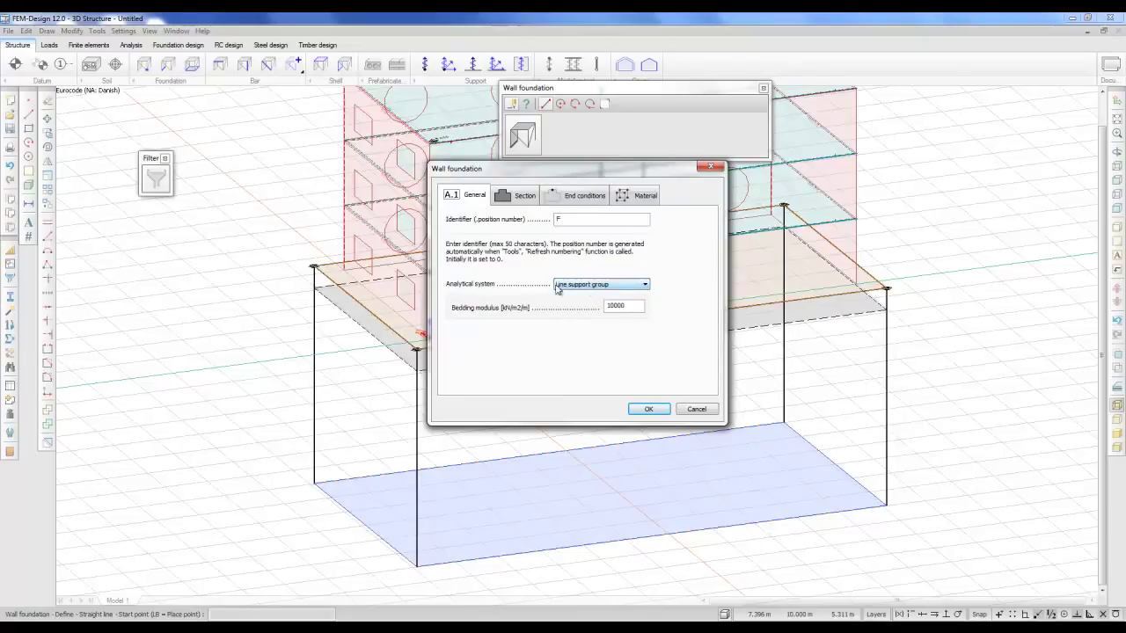
left_click(636, 306)
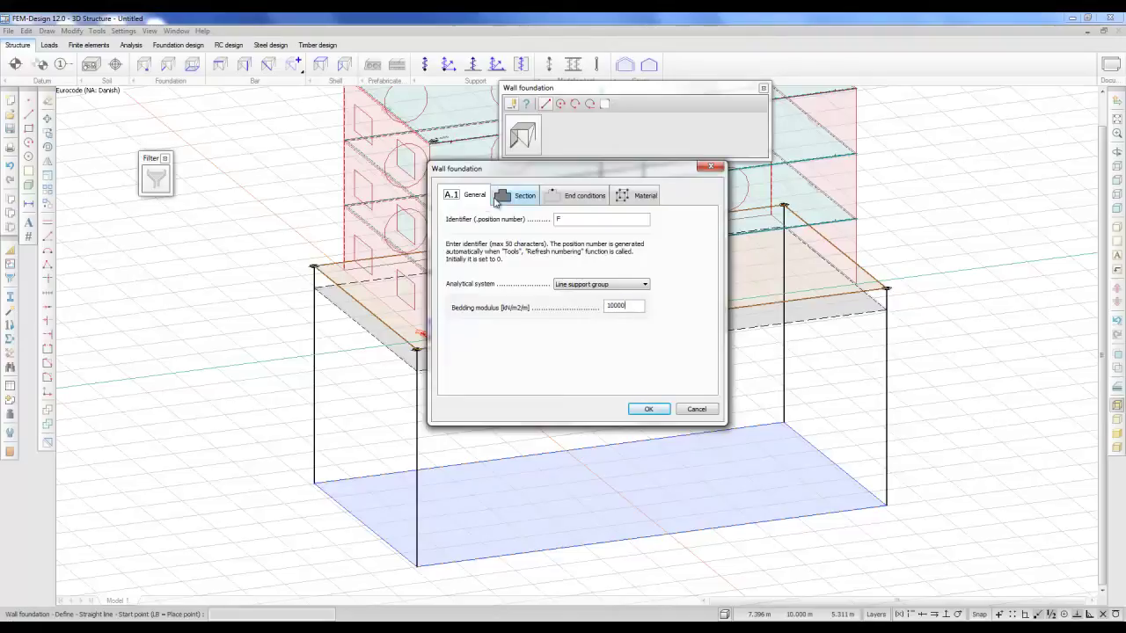
Give the wall foundation a 600x1000 section and hinged end conditions, releasing phi,y' and phi,z' at both ends.
left_click(513, 200)
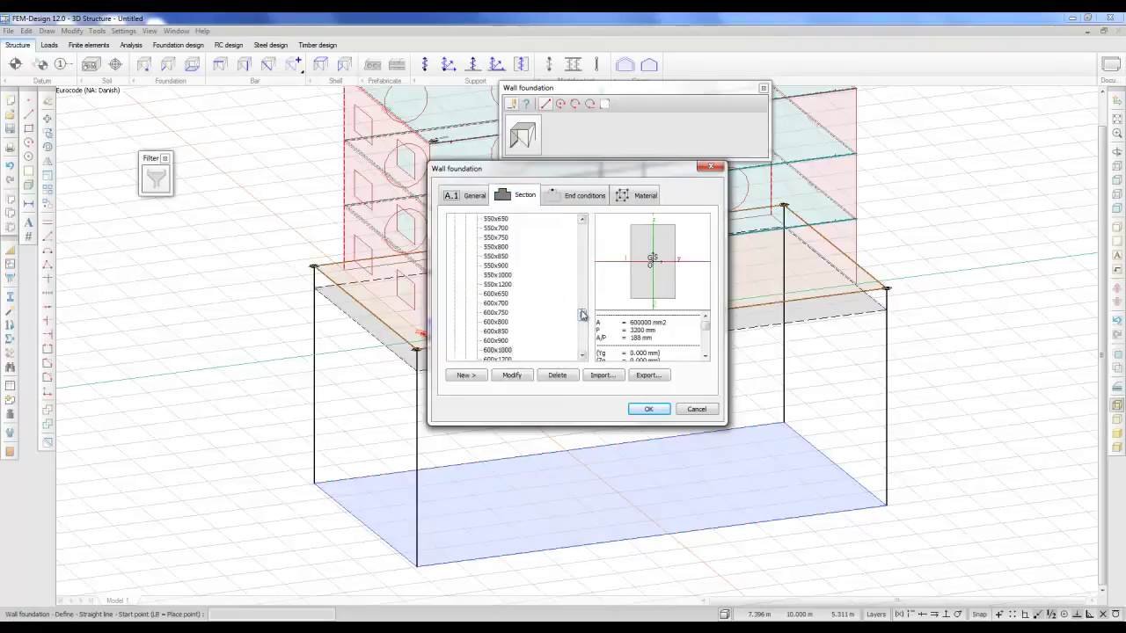
left_click(495, 351)
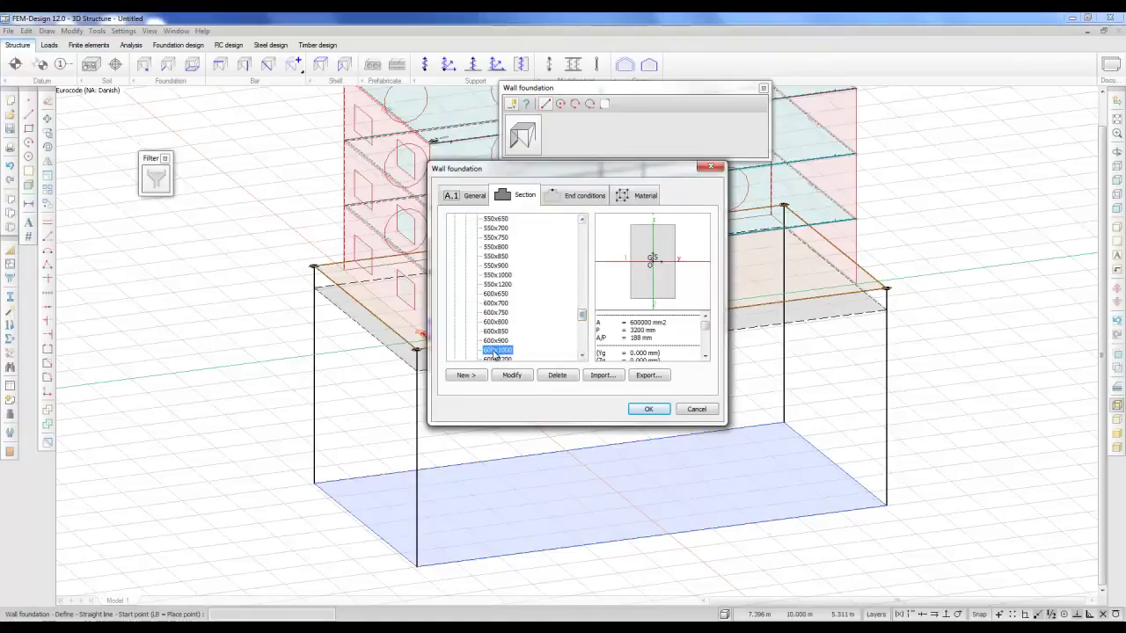
left_click(577, 196)
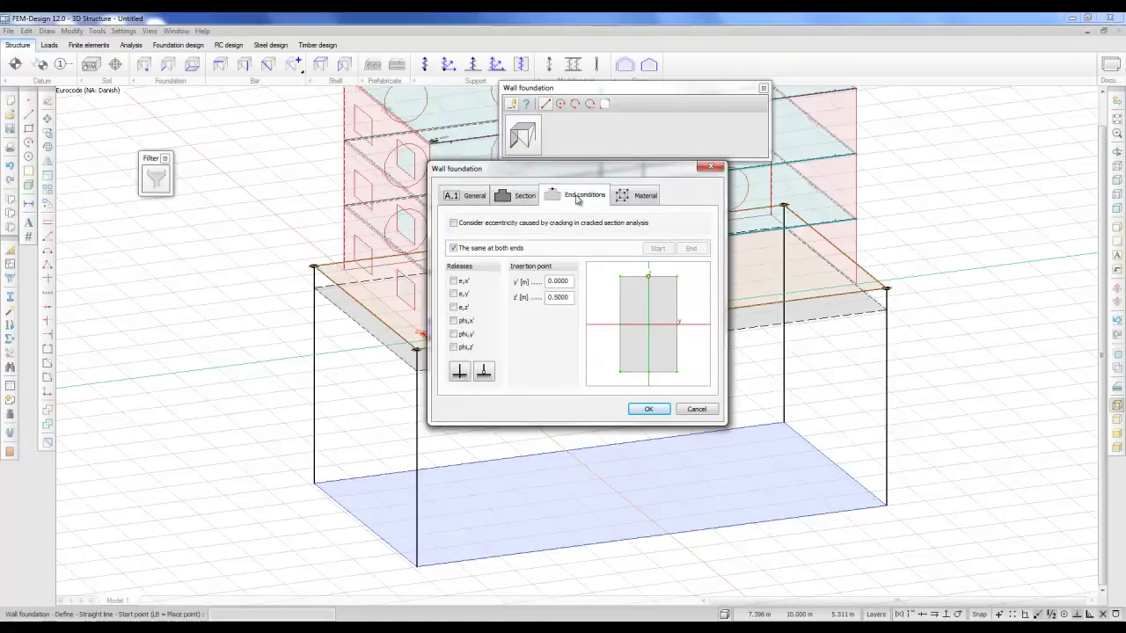
left_click(484, 372)
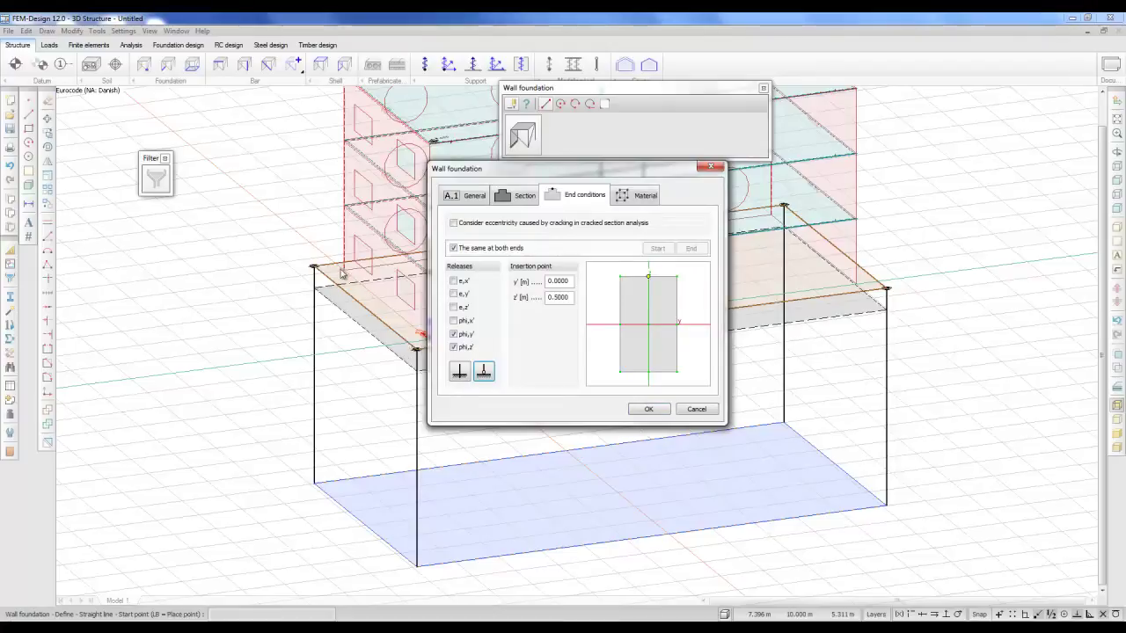
Assign C25/30 concrete to the wall foundation and accept its settings.
left_click(648, 196)
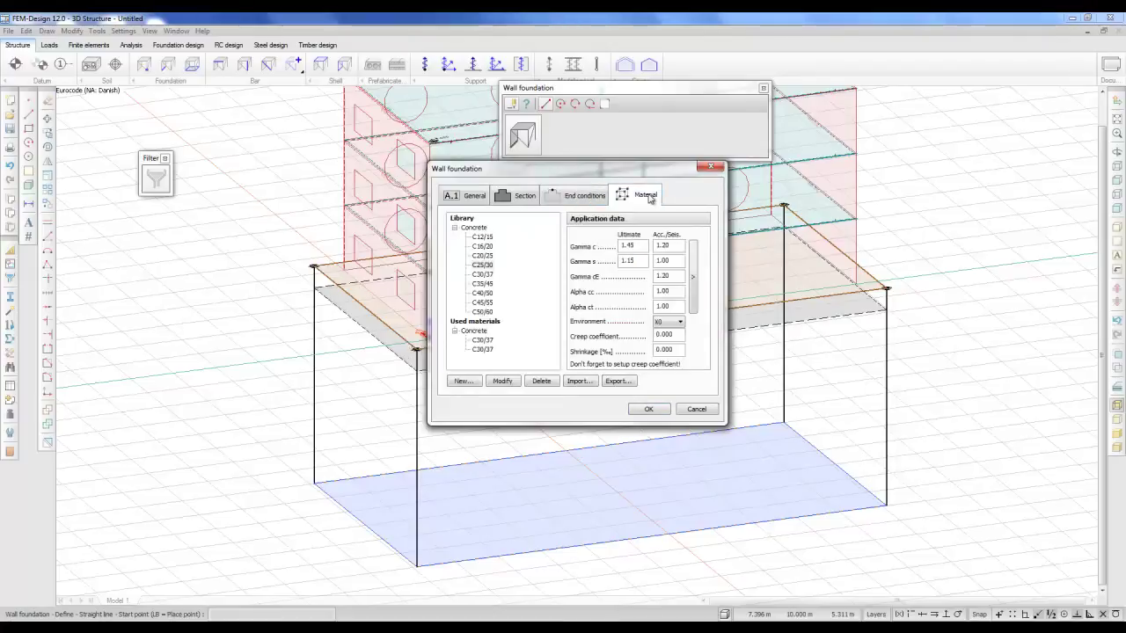
left_click(483, 266)
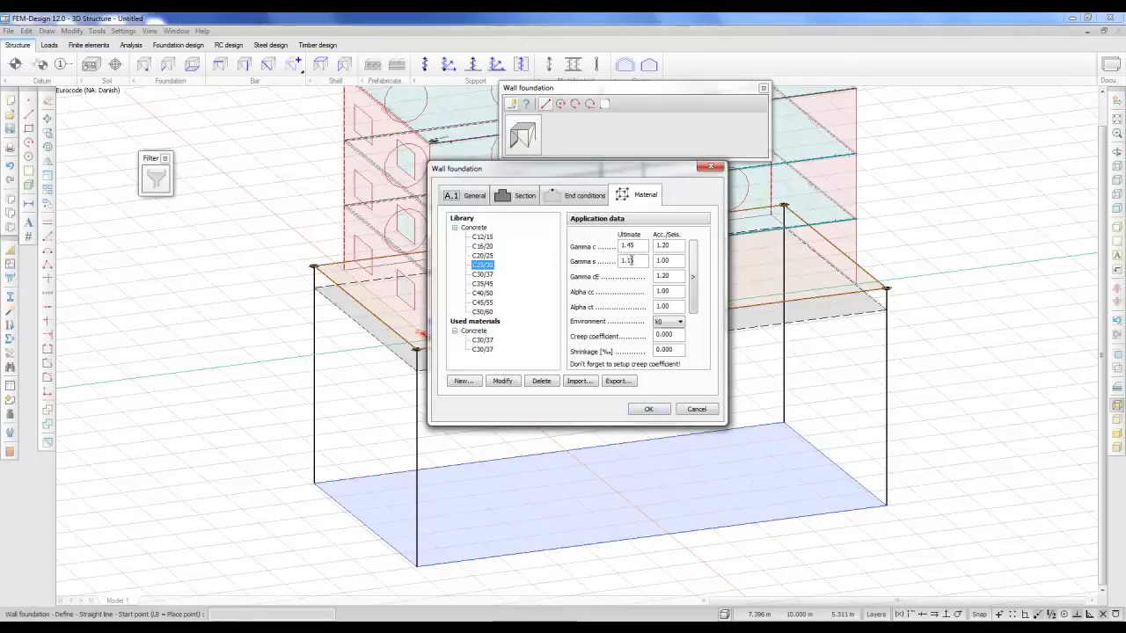
left_click(648, 409)
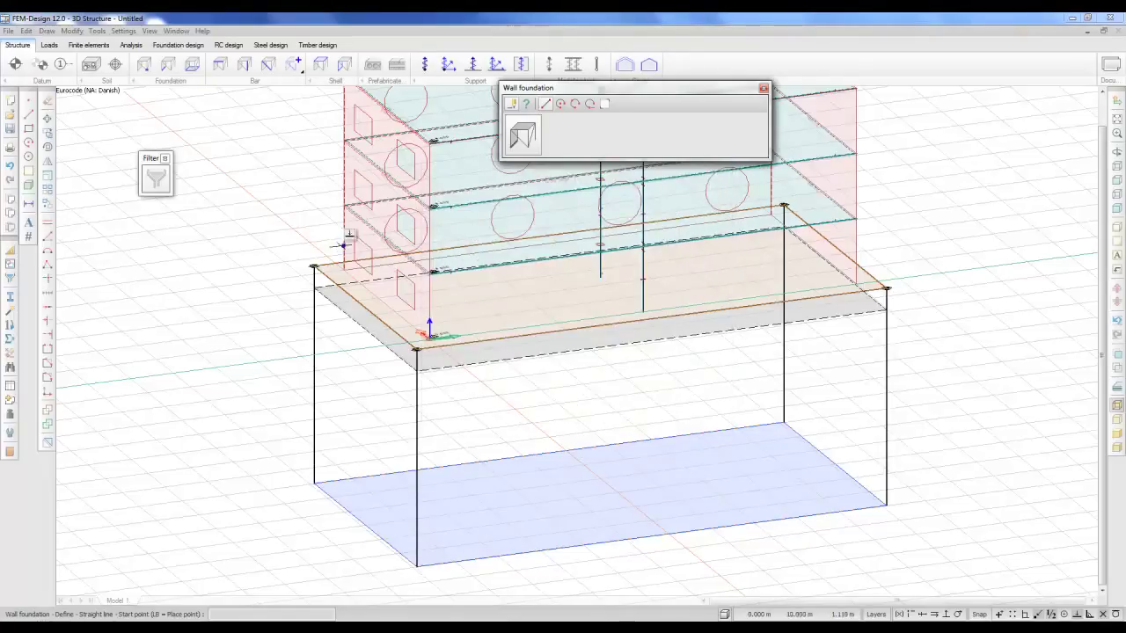
Draw a straight wall foundation along the base of the windowed end wall, from the origin corner to its other corner.
middle_click_drag(344, 243, 409, 292, "shift")
scroll(409, 292, "up", 2)
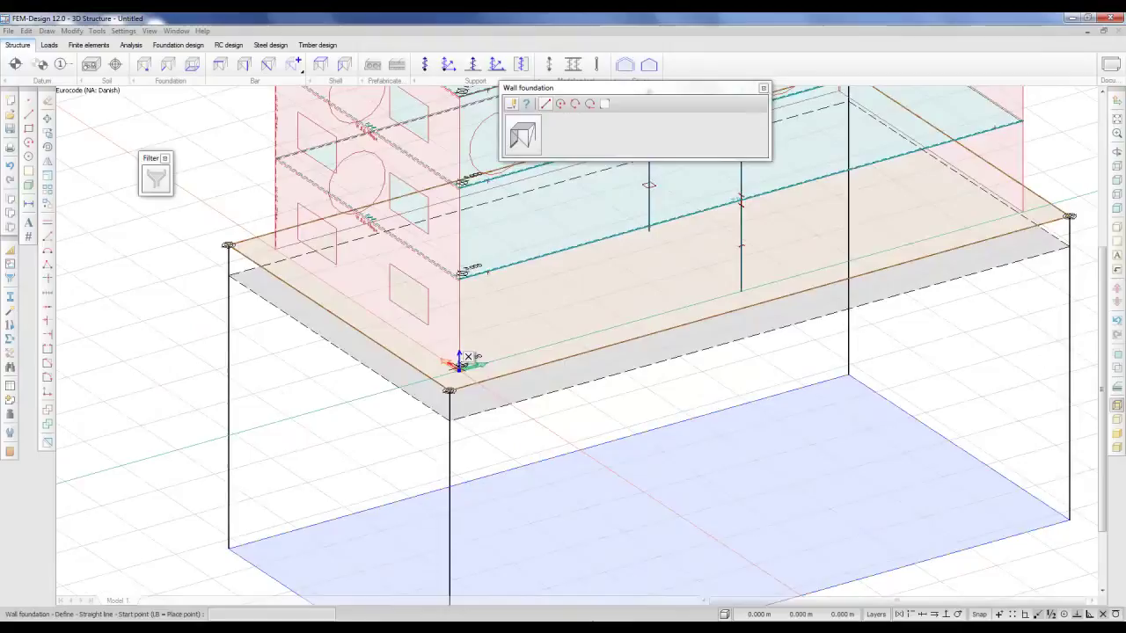
left_click(461, 362)
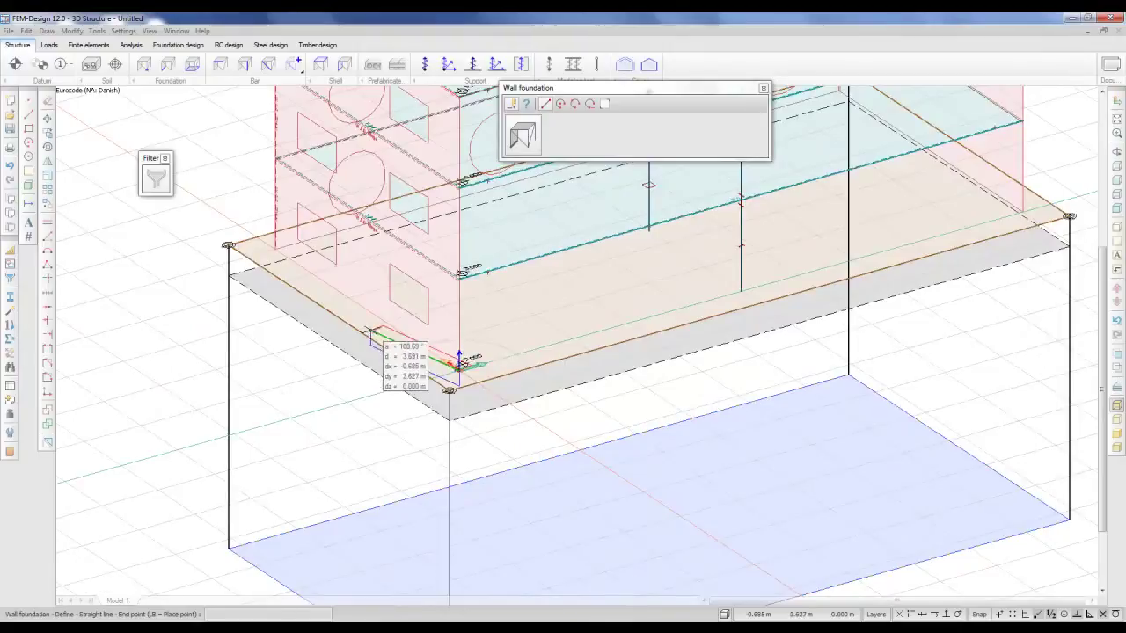
left_click(276, 250)
middle_click_drag(296, 256, 604, 336, "shift")
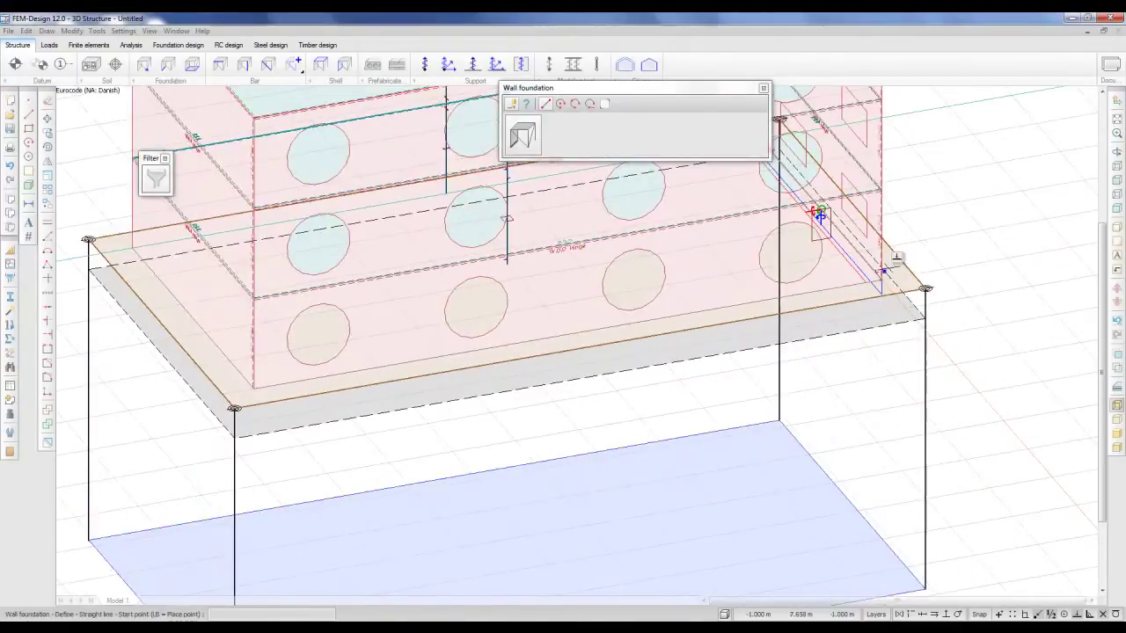
Draw wall foundations along the 20 m long wall with circular openings and the 10 m opposite end wall, and end the command.
left_click(881, 279)
left_click(254, 387)
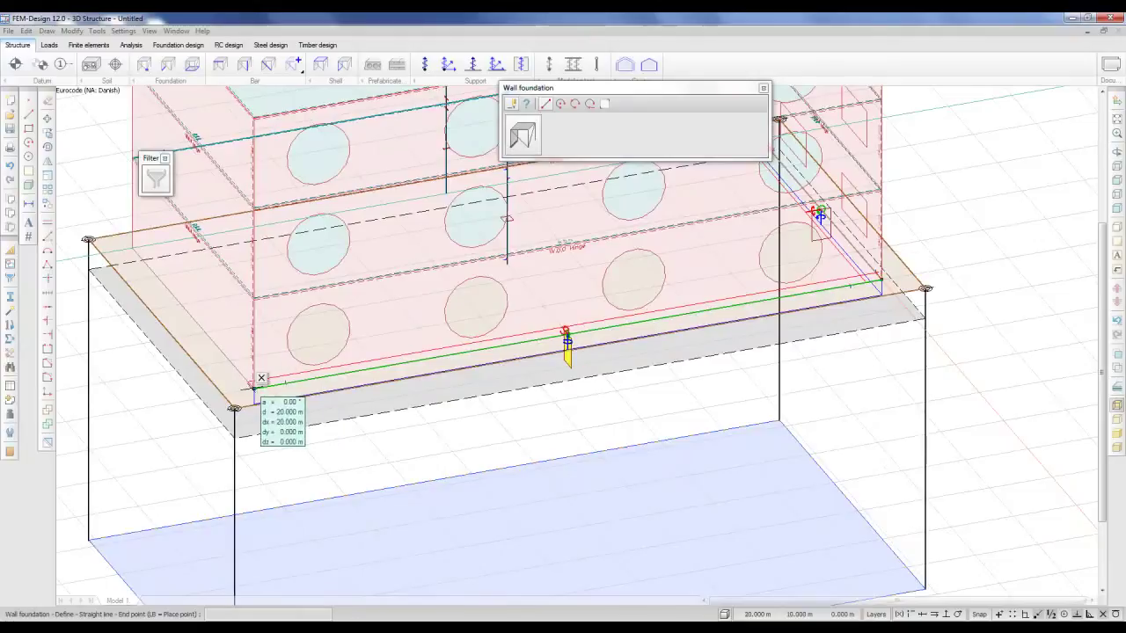
left_click(254, 387)
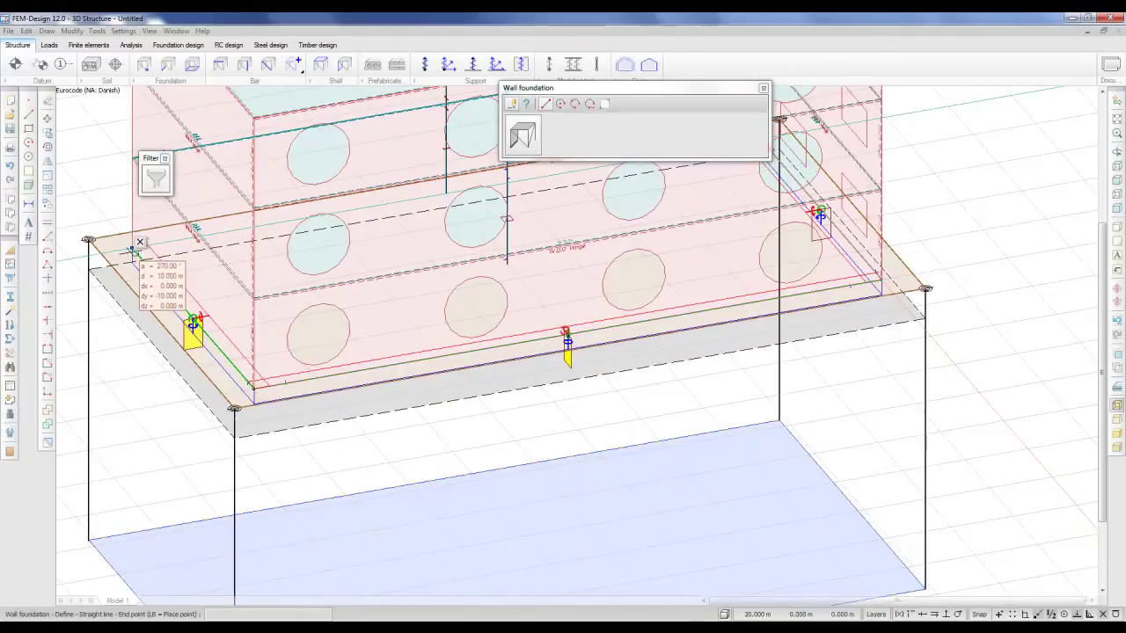
left_click(133, 250)
middle_click_drag(133, 250, 806, 236, "shift")
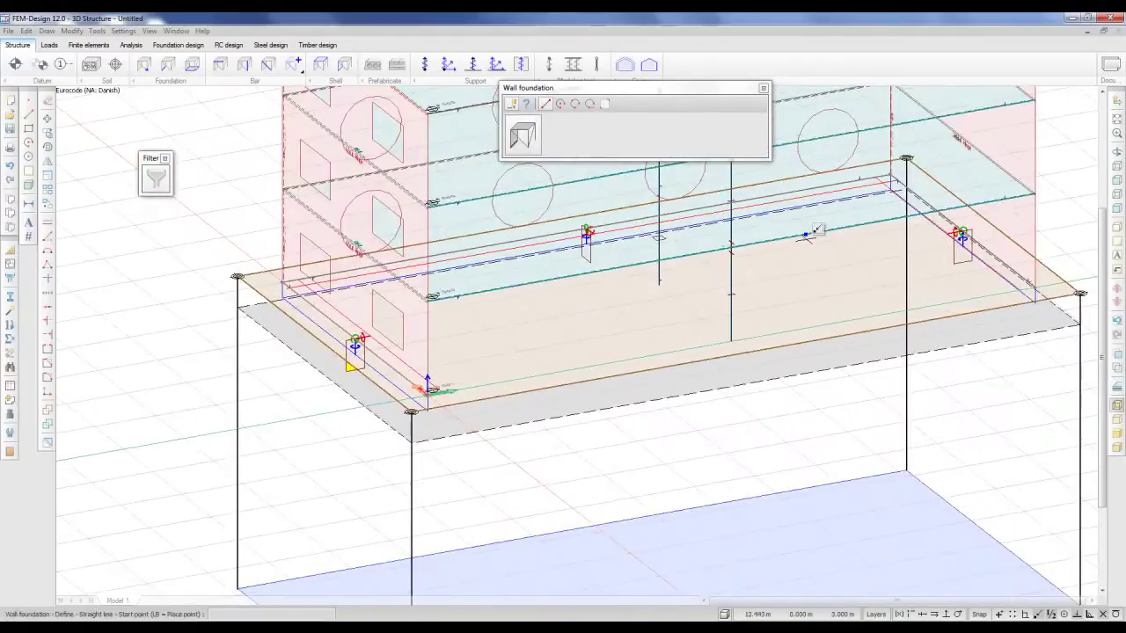
left_click(762, 88)
Examine the wall foundations' position and section beneath the walls in solid and wireframe display.
scroll(467, 377, "up", 2)
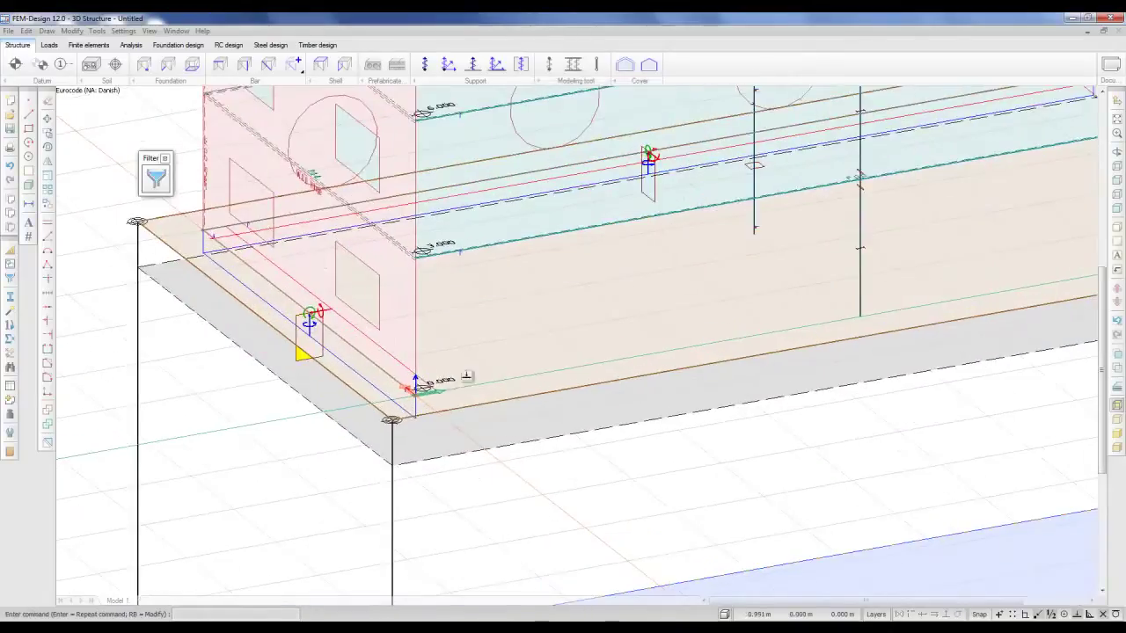
scroll(448, 350, "down", 1)
middle_click_drag(447, 345, 499, 331, "shift")
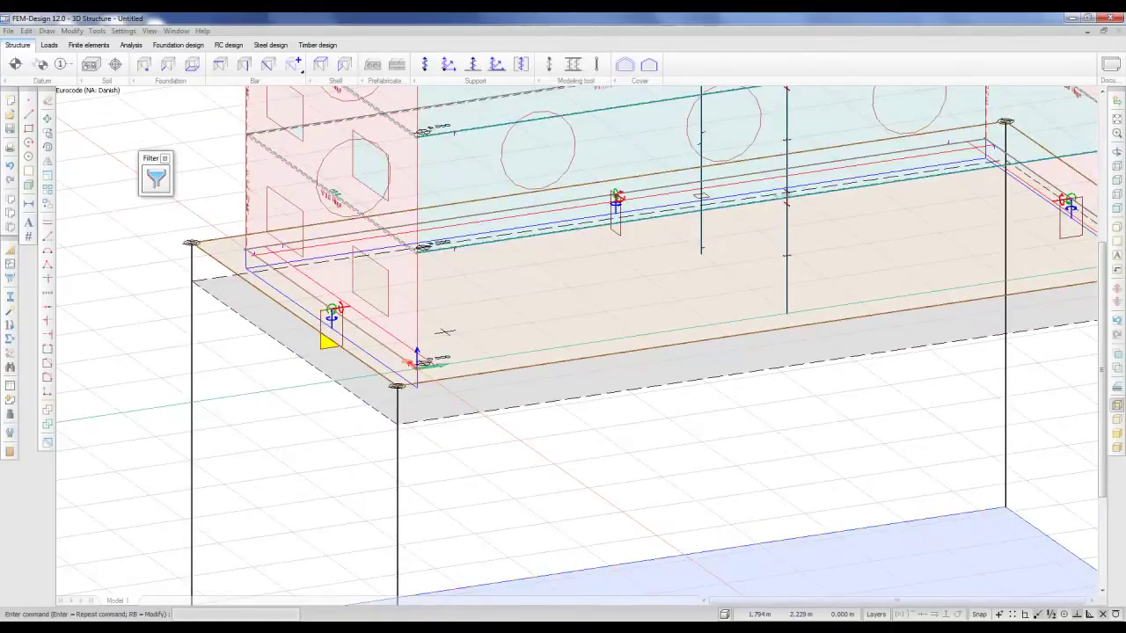
scroll(448, 334, "down", 5)
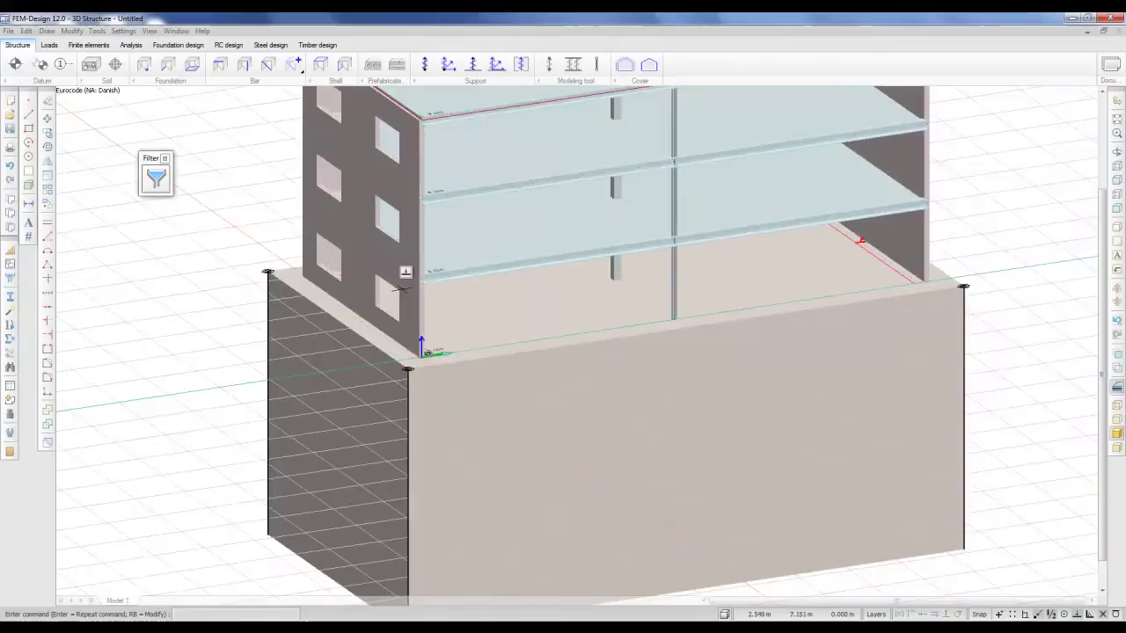
key("h")
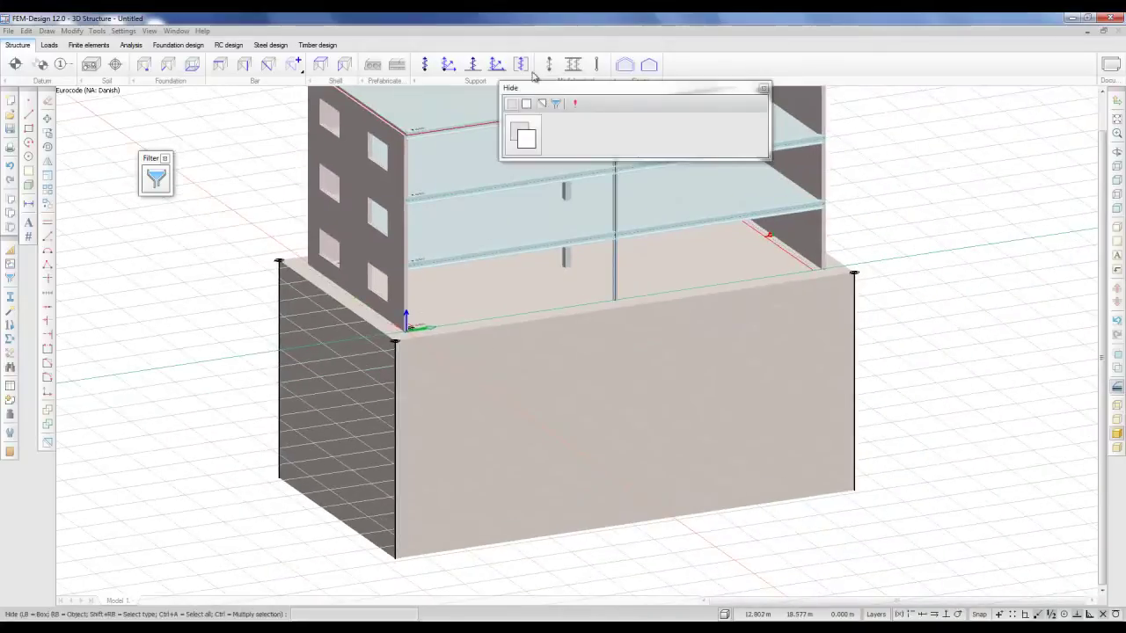
left_click(525, 104)
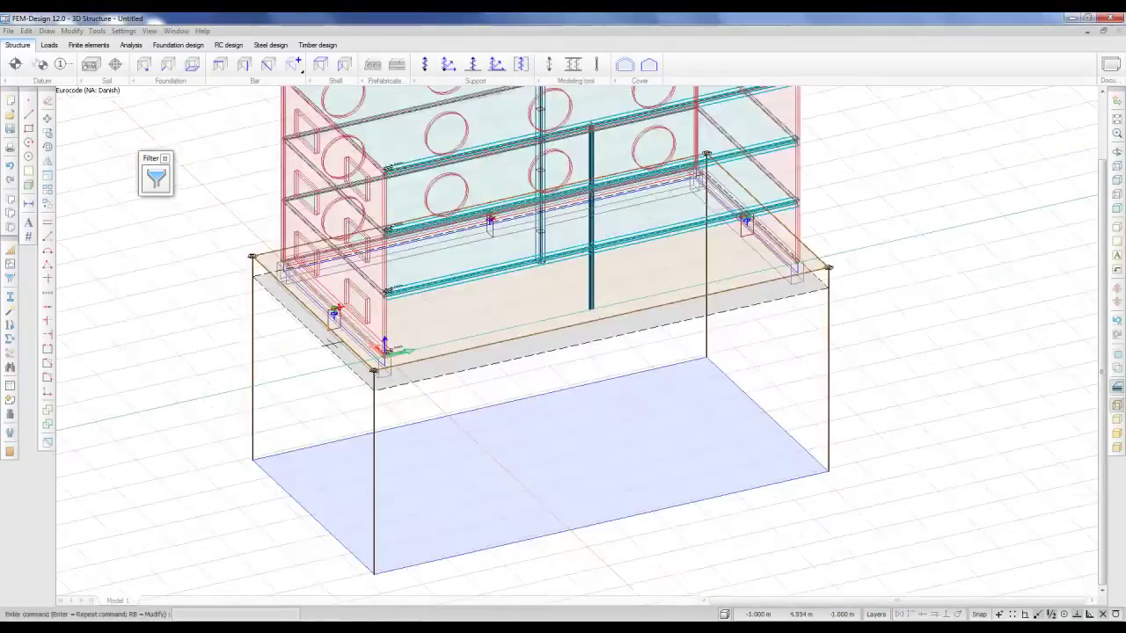
scroll(378, 362, "up", 4)
left_click_drag(438, 389, 352, 310)
scroll(283, 221, "up", 2)
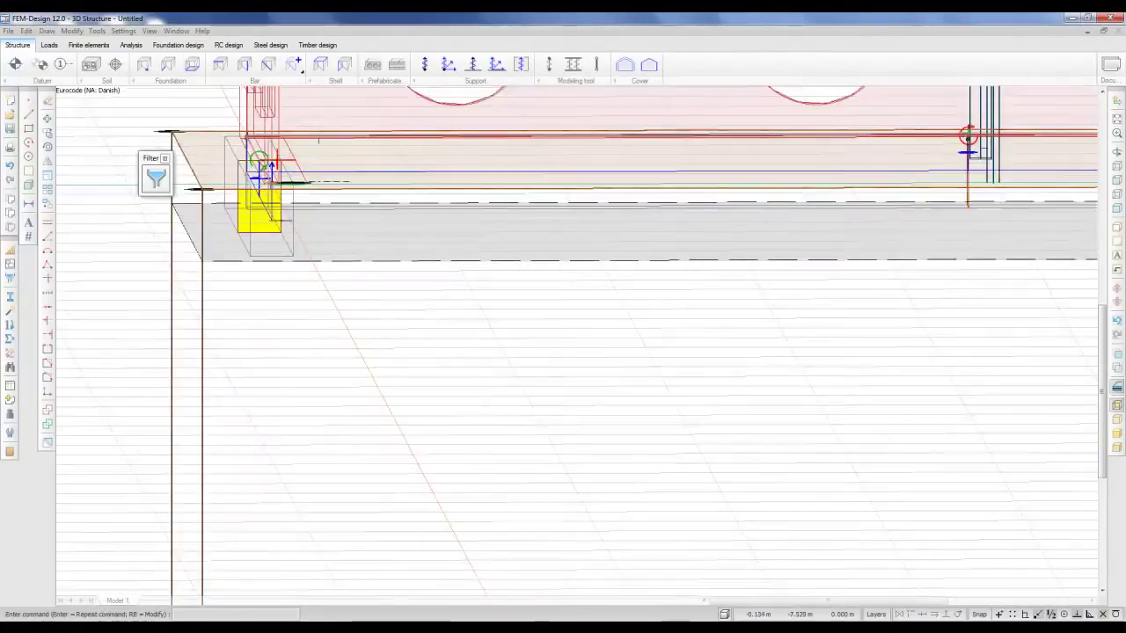
middle_click_drag(282, 195, 322, 226, "shift")
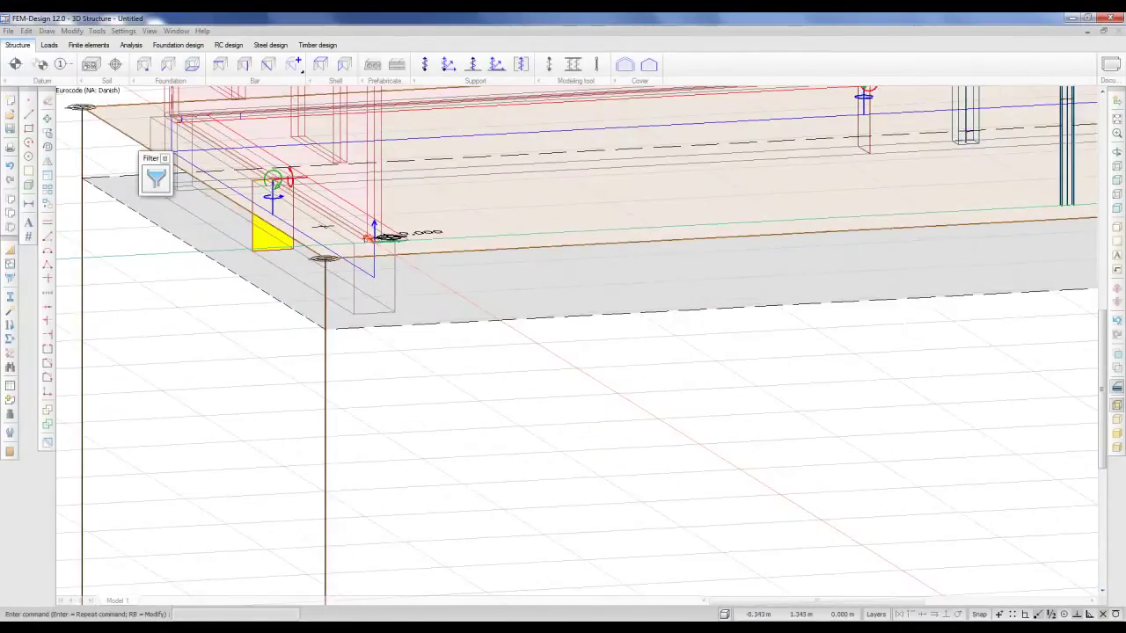
scroll(374, 230, "down", 5)
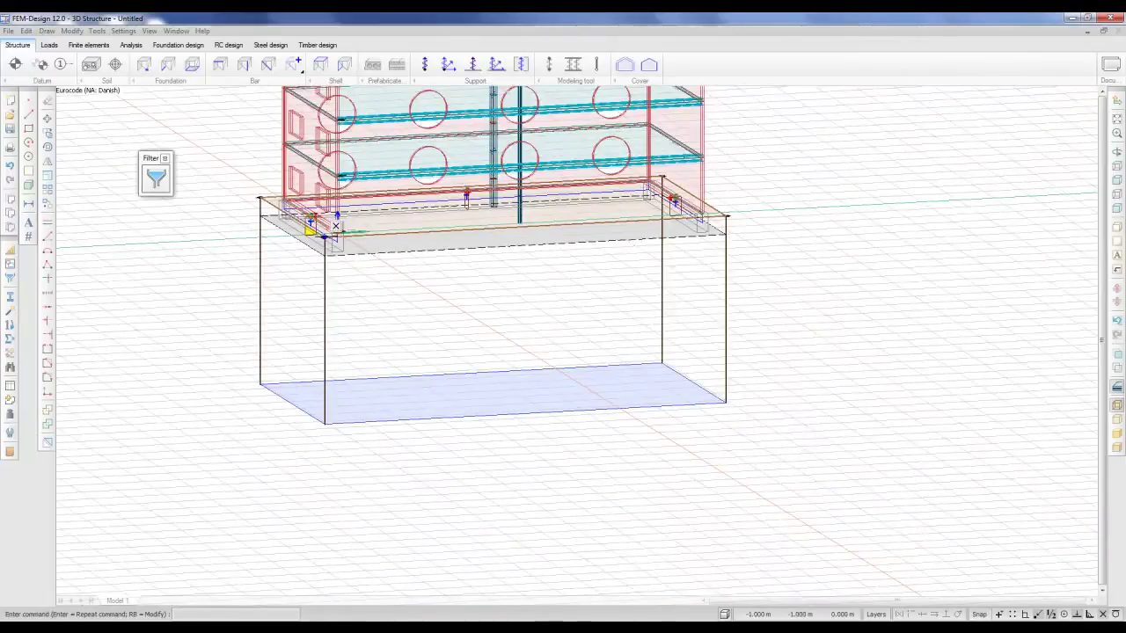
left_click_drag(347, 216, 455, 266)
scroll(498, 270, "up", 2)
middle_click_drag(505, 272, 505, 248, "shift")
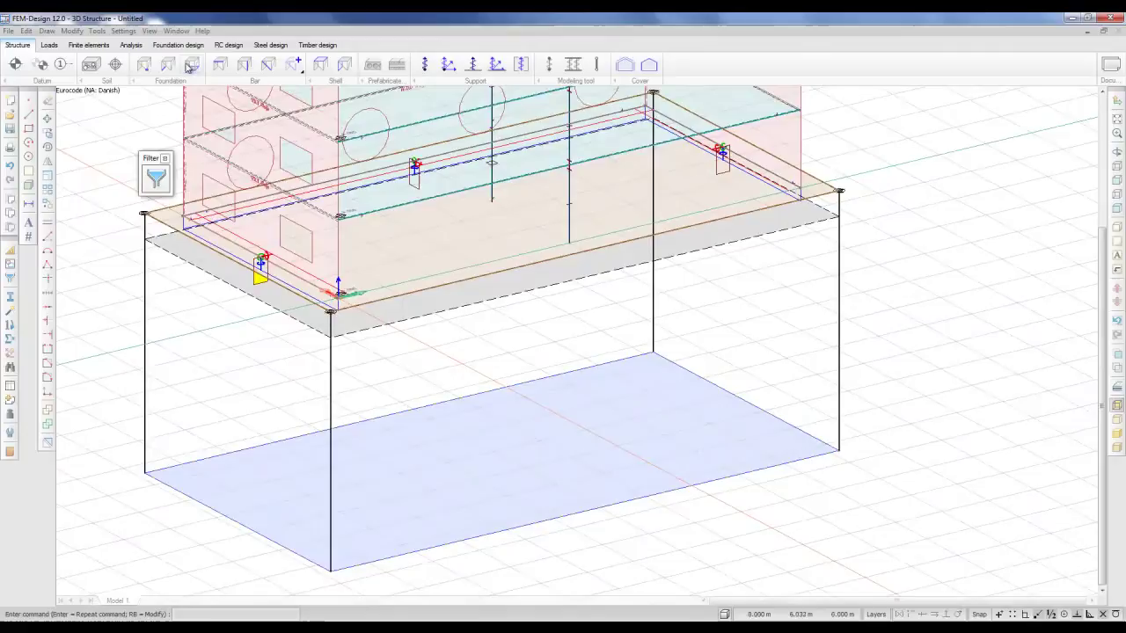
Start an isolated foundation with Point support group as its analytical system, review its material and accept the settings.
left_click(145, 67)
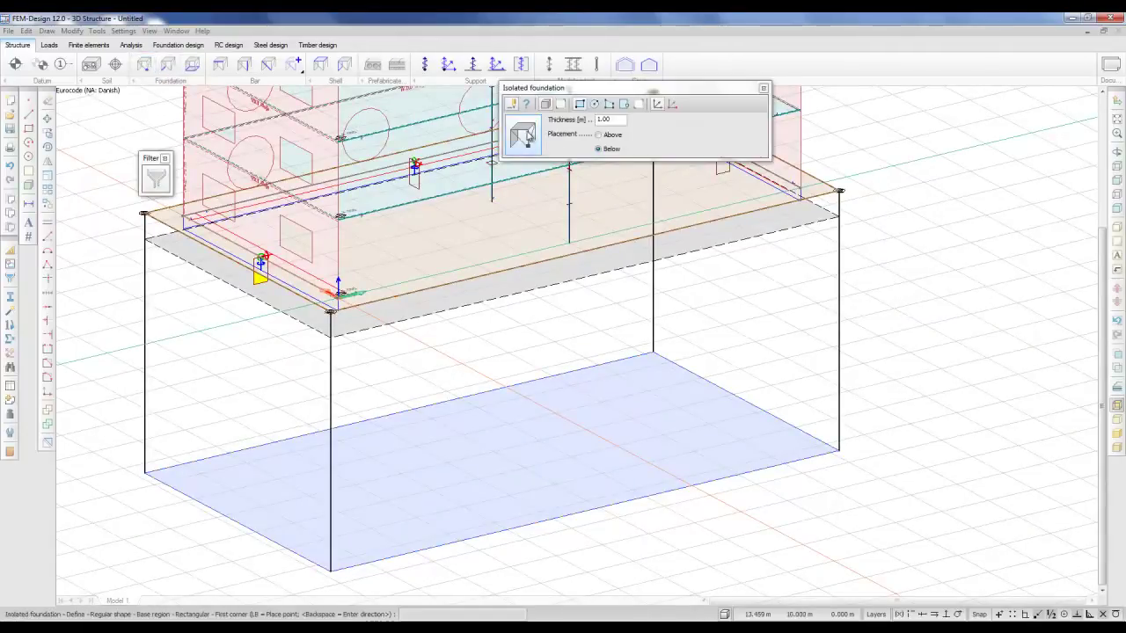
left_click(512, 104)
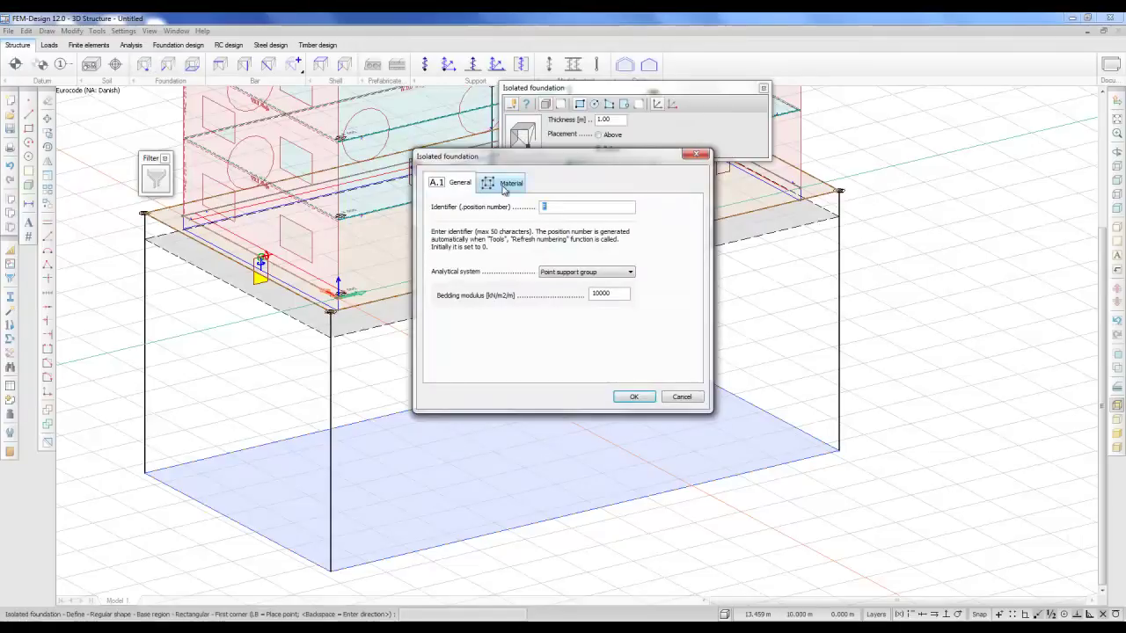
left_click(570, 275)
left_click(570, 284)
left_click(508, 185)
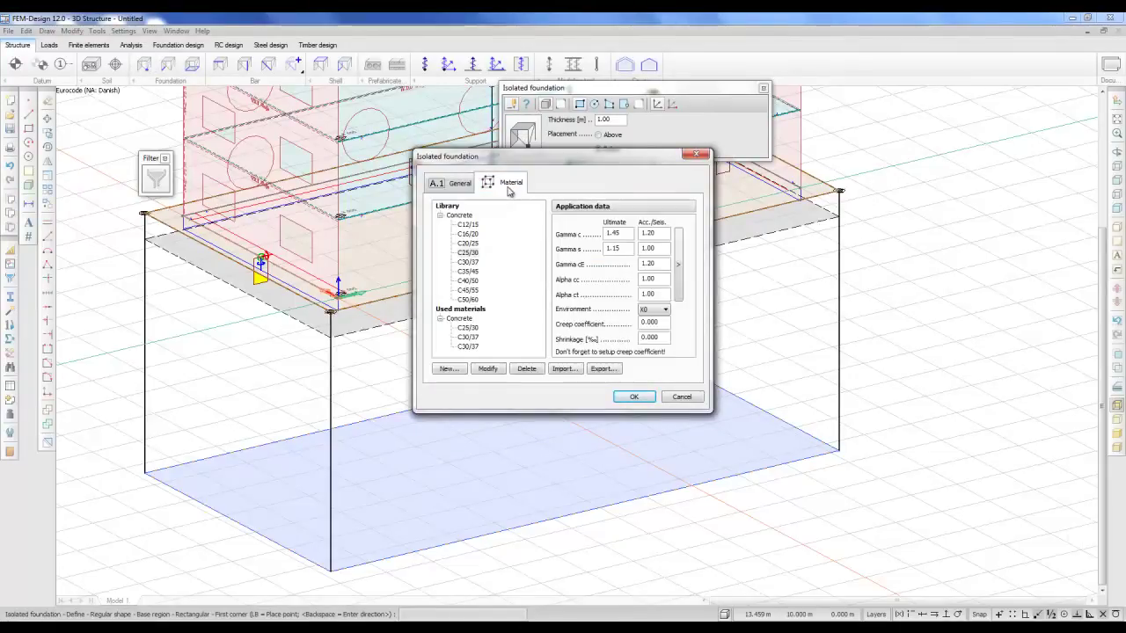
left_click(633, 396)
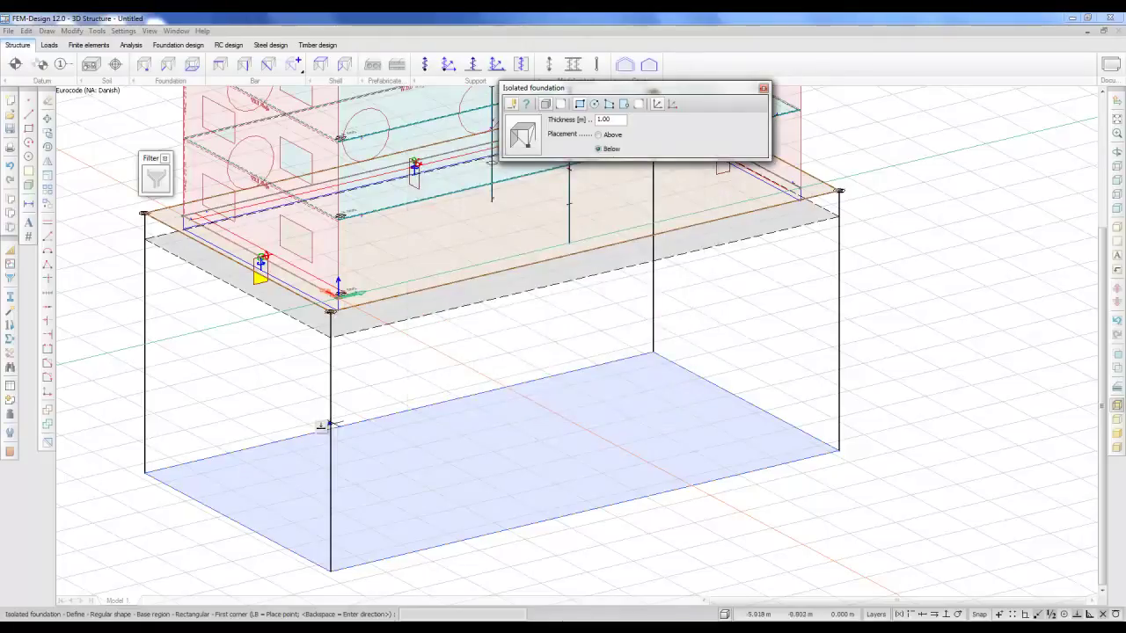
Place a 2 × 2 m isolated foundation centred under the outer column, with opposite corners offset 1 m in X and Y and the connection point at the column base.
scroll(553, 239, "up", 4)
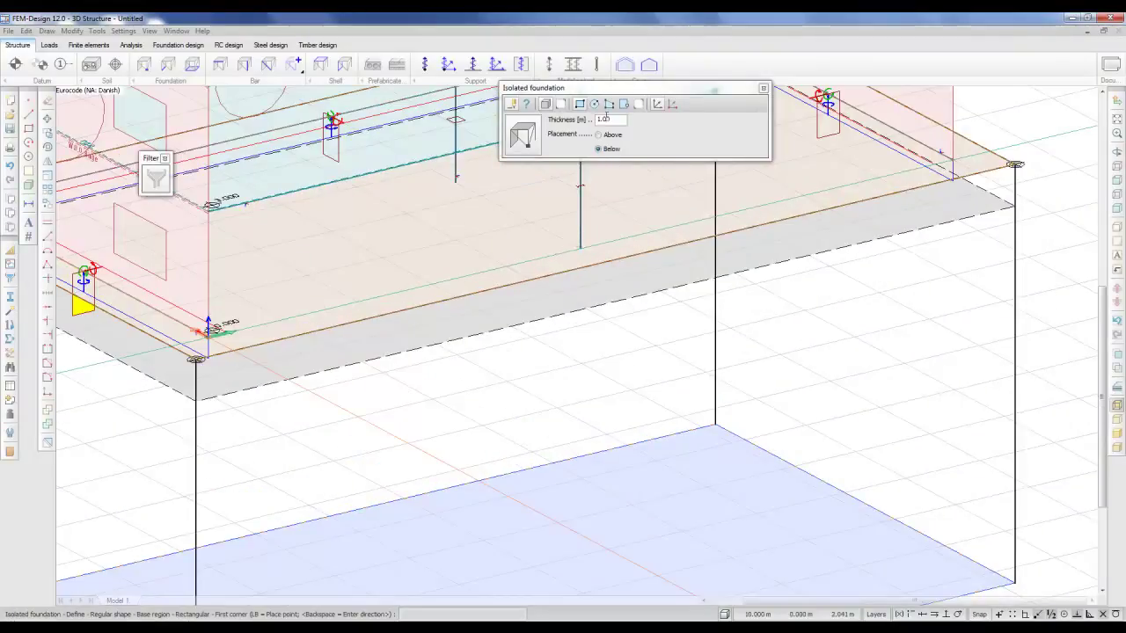
scroll(579, 253, "up", 3)
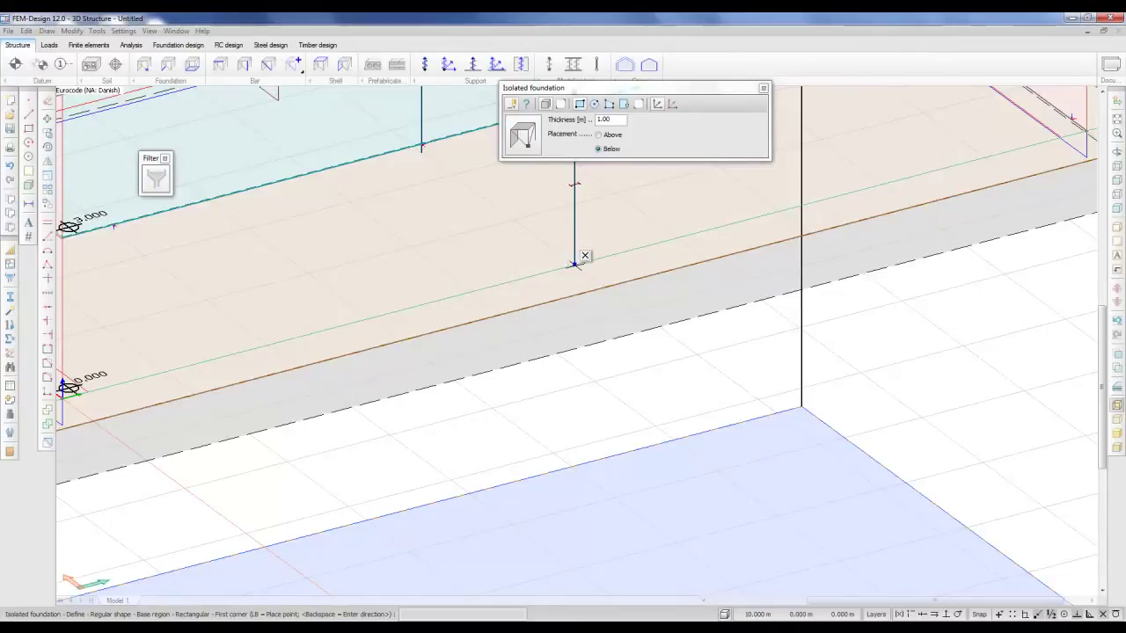
key("r")
left_click(613, 236)
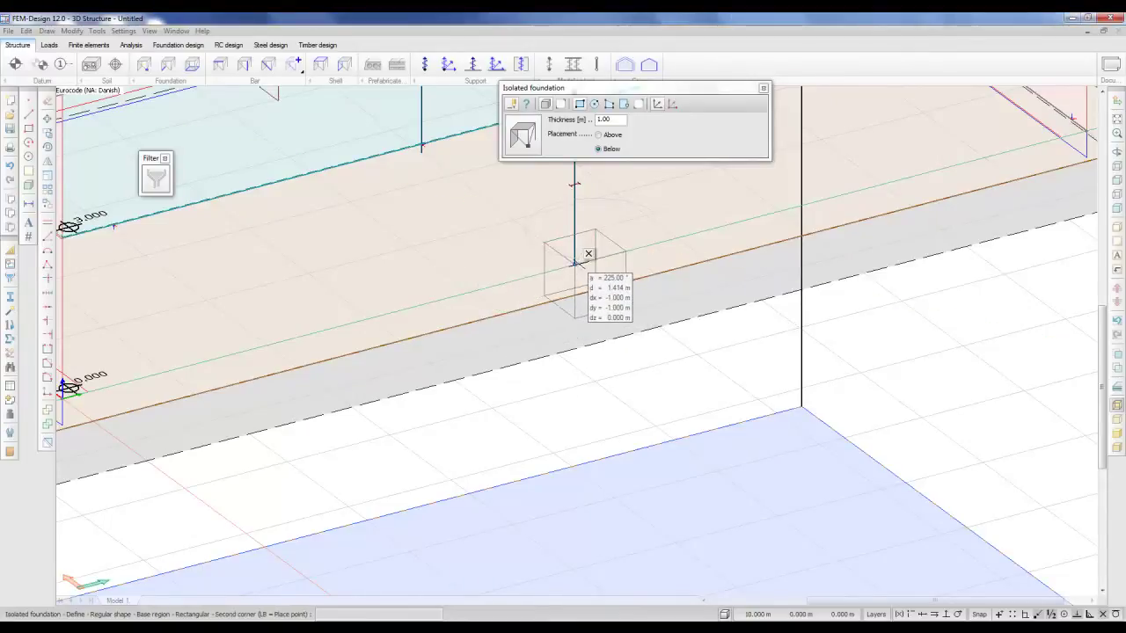
key("space")
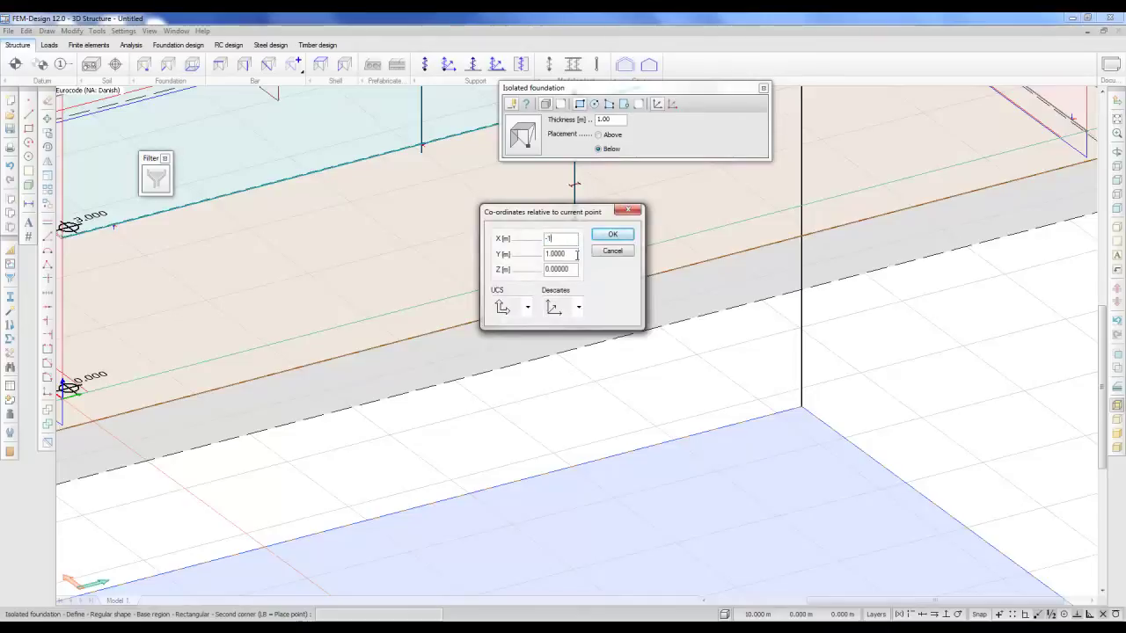
left_click(616, 235)
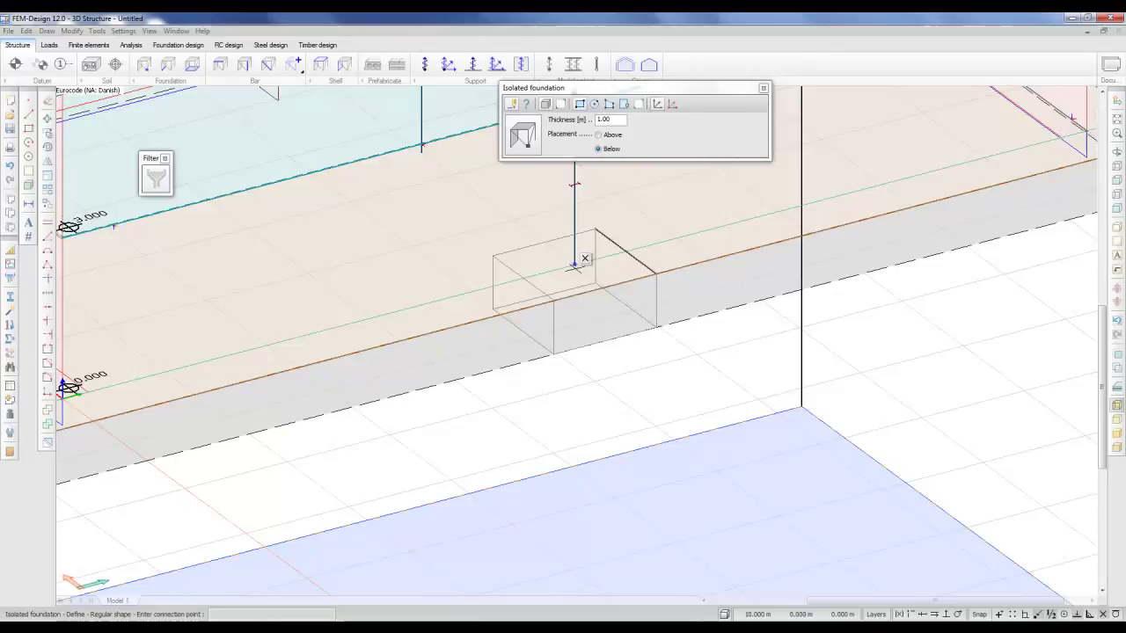
left_click(584, 254)
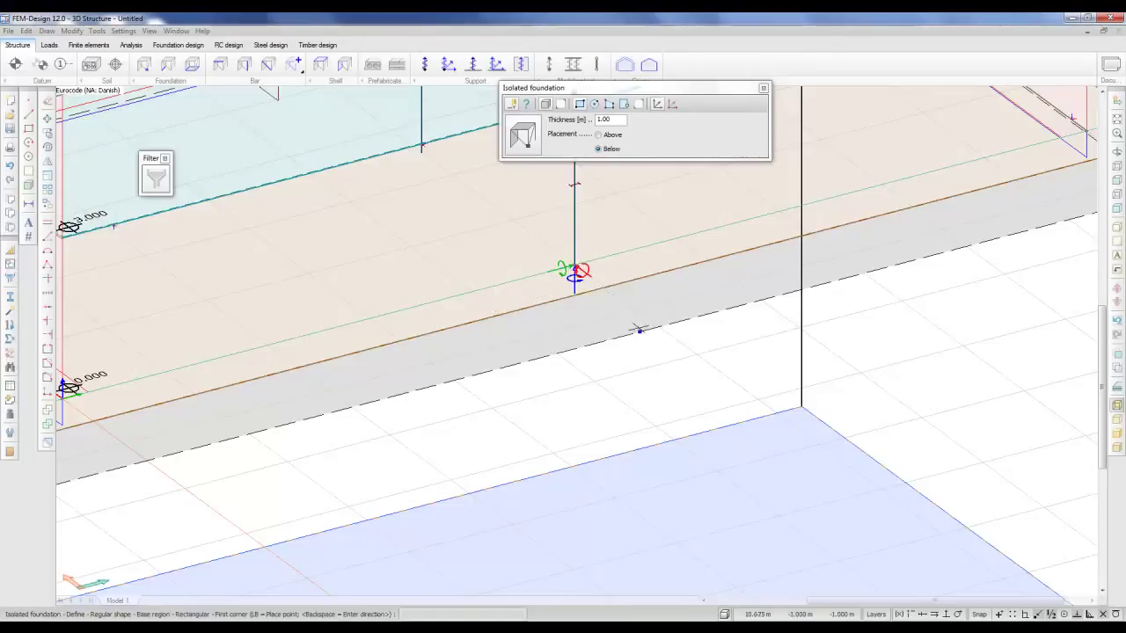
Set the isolated foundation's analytical system to Surface support group, review its material and accept the settings.
scroll(581, 264, "down", 3)
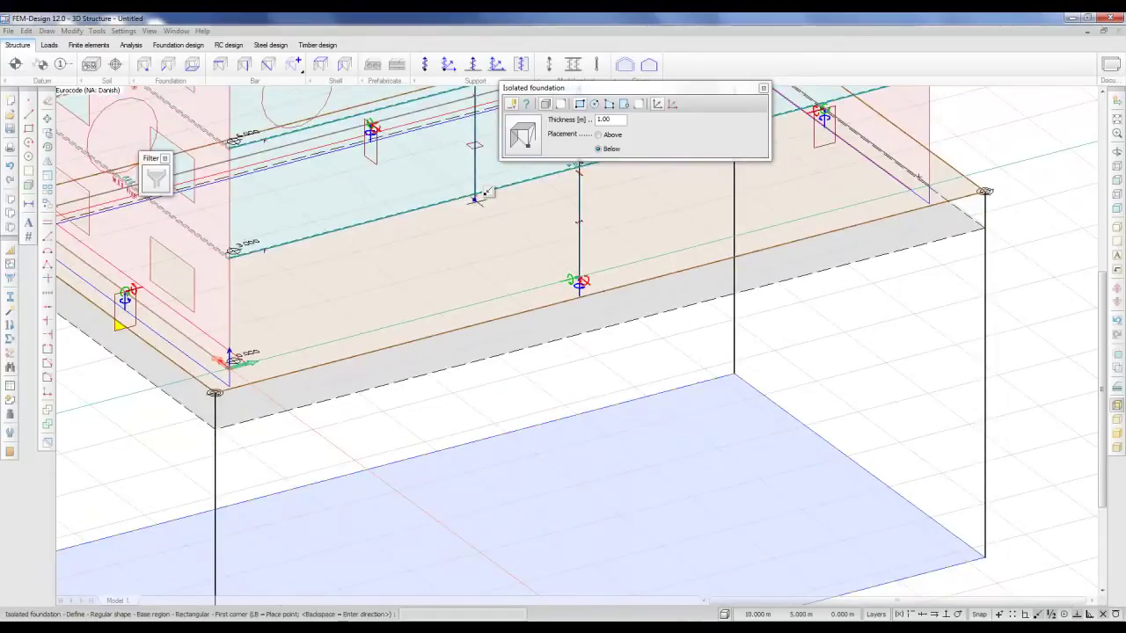
left_click(525, 133)
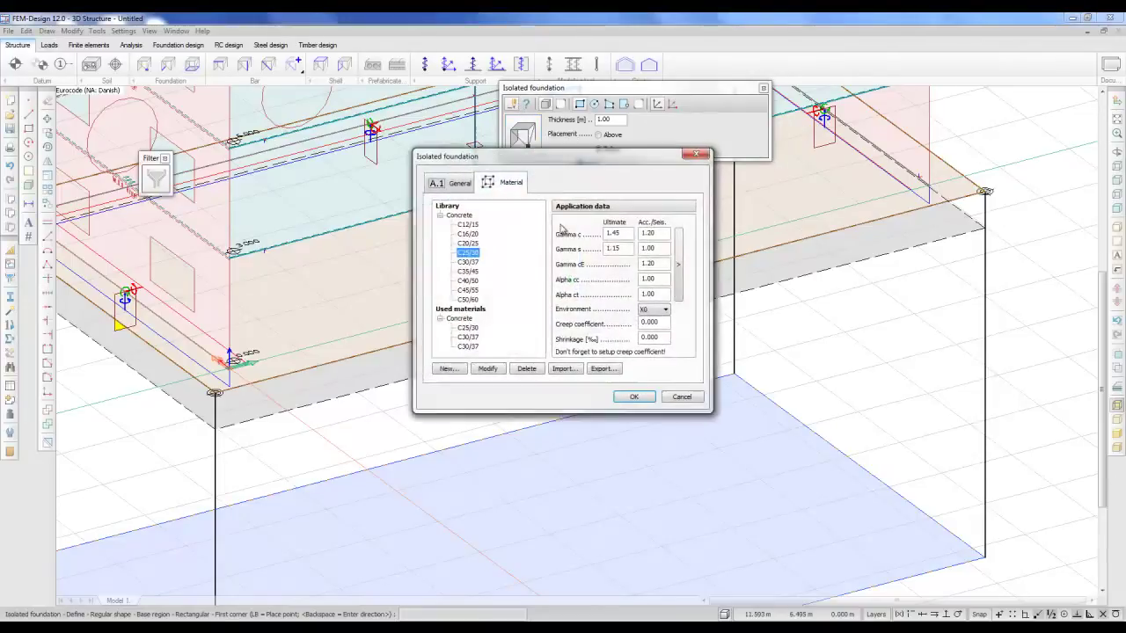
left_click(460, 183)
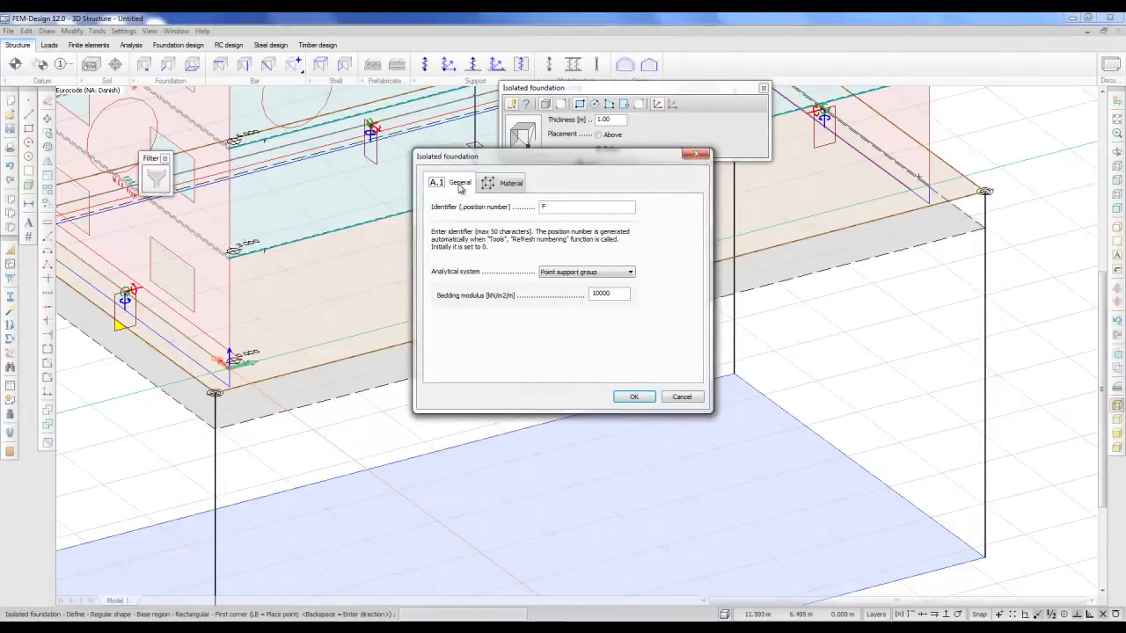
left_click(563, 275)
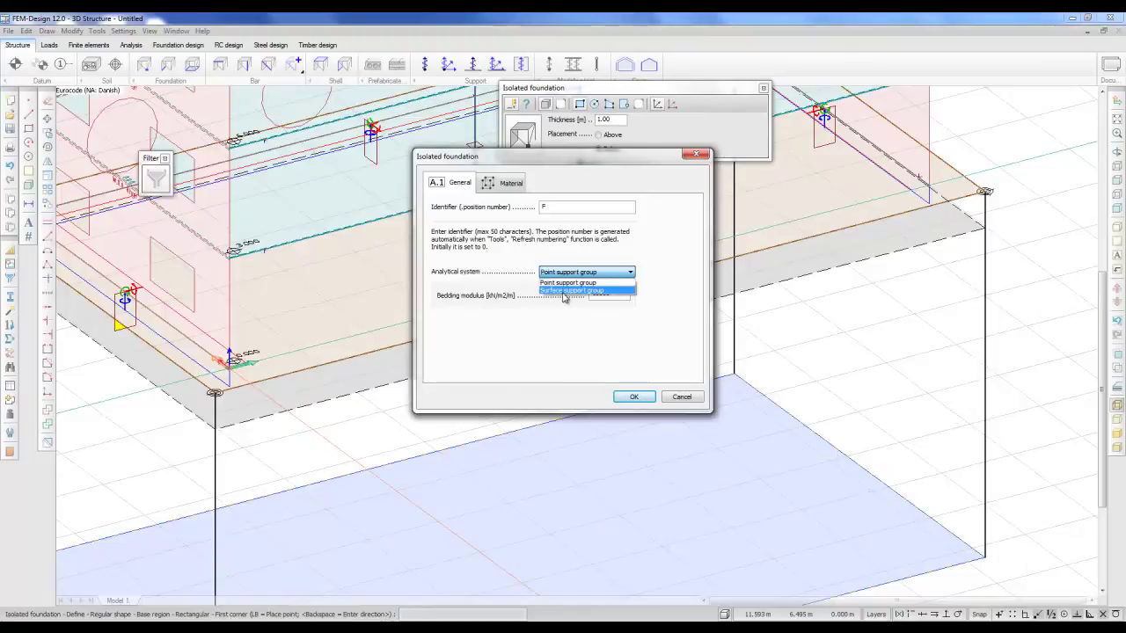
left_click(565, 291)
left_click(508, 184)
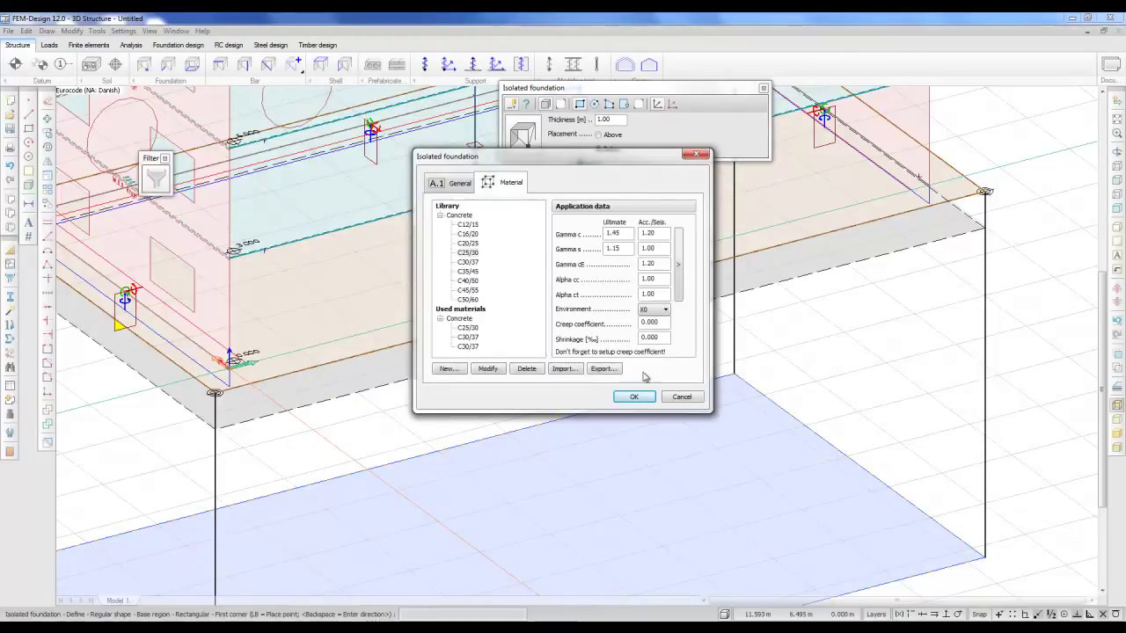
left_click(634, 397)
Place an isolated foundation under the inner column, with corners offset -1, -1 m and 1, 1 m from its base and the connection point at the base.
scroll(606, 321, "down", 3)
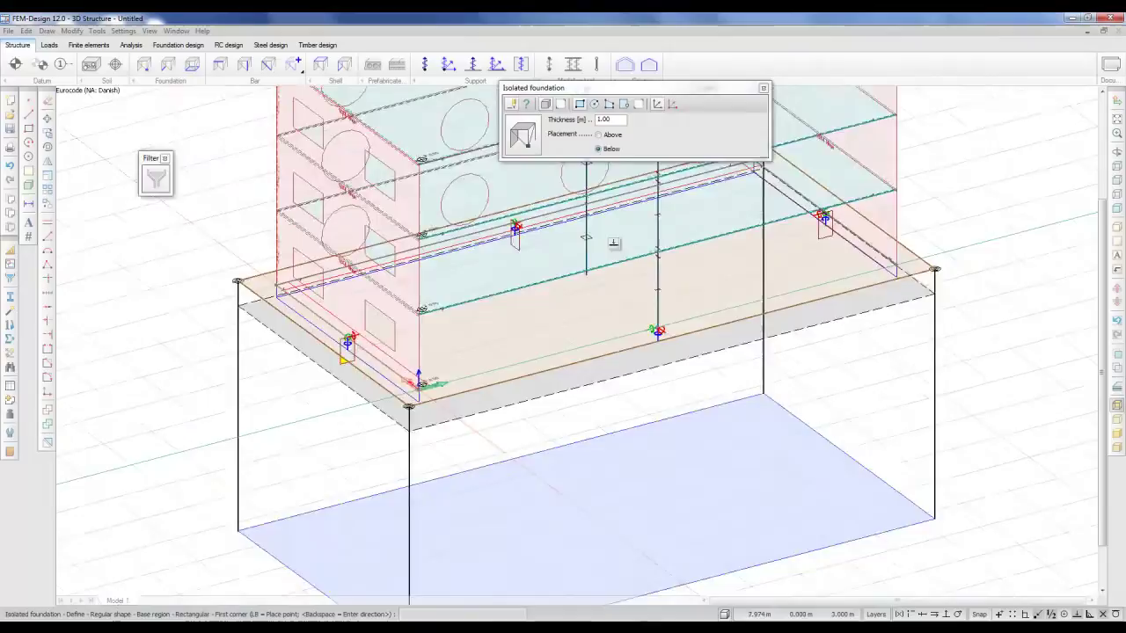
scroll(605, 249, "up", 2)
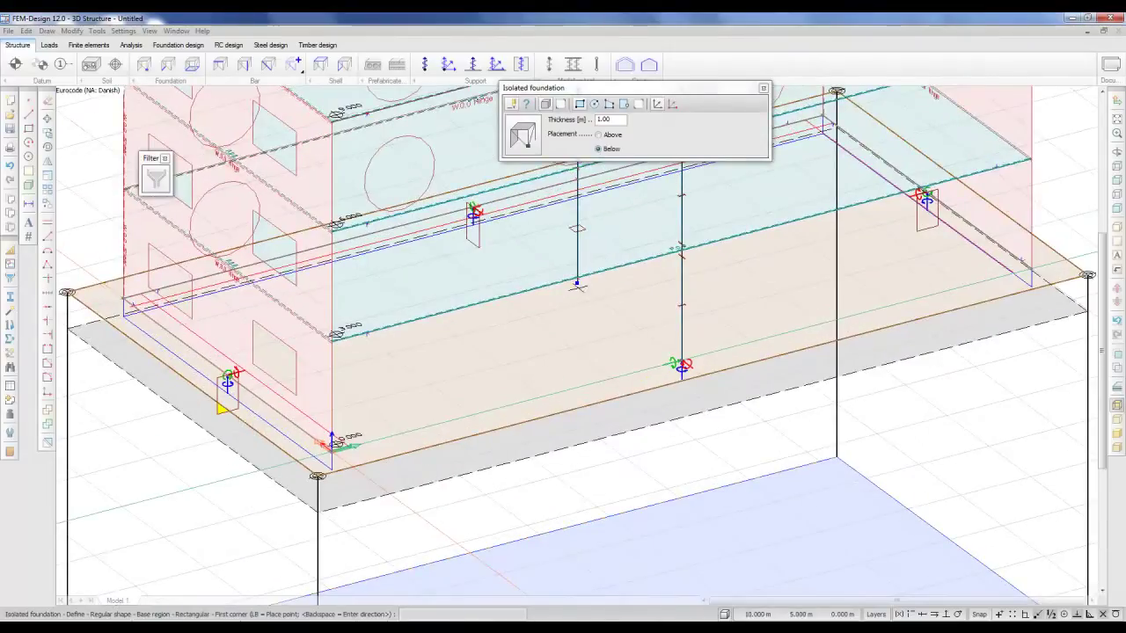
scroll(578, 278, "up", 3)
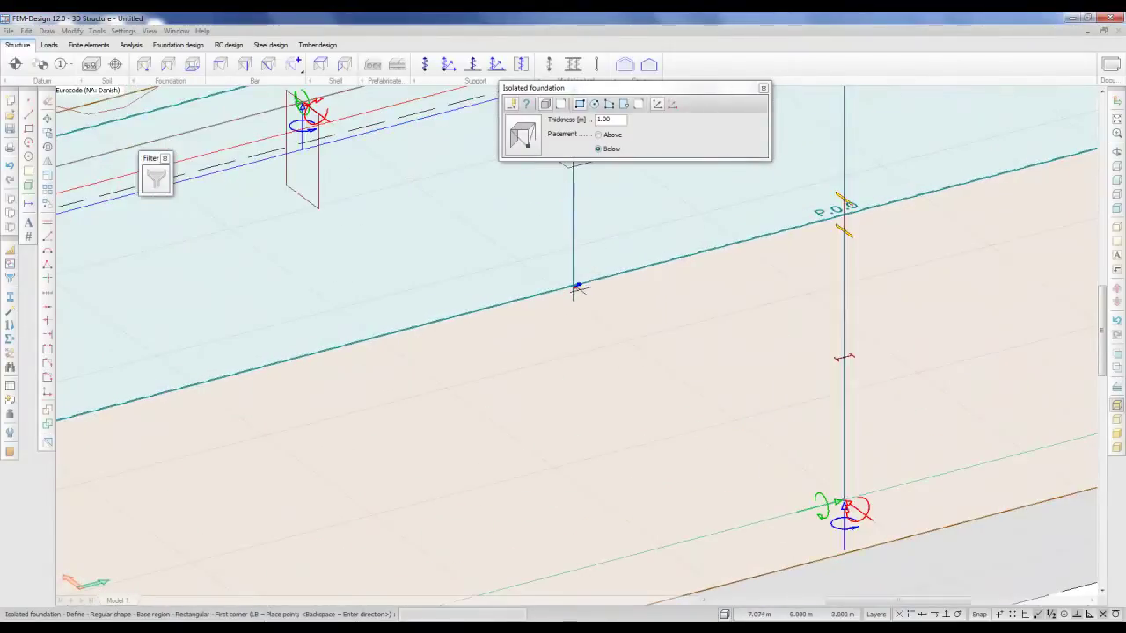
middle_click(577, 297)
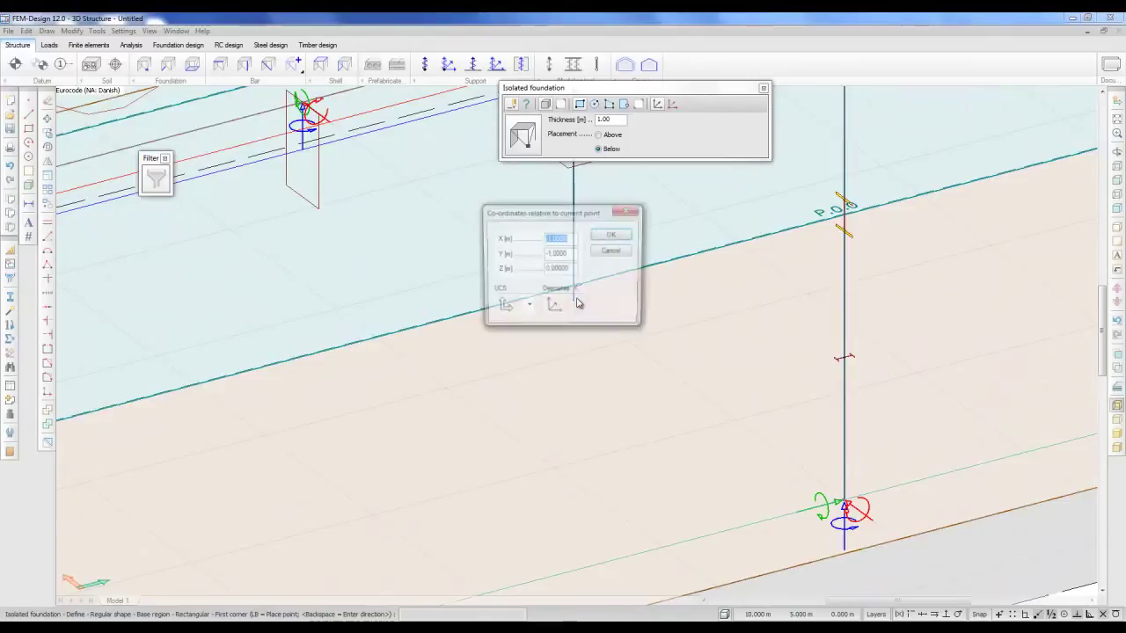
left_click(611, 236)
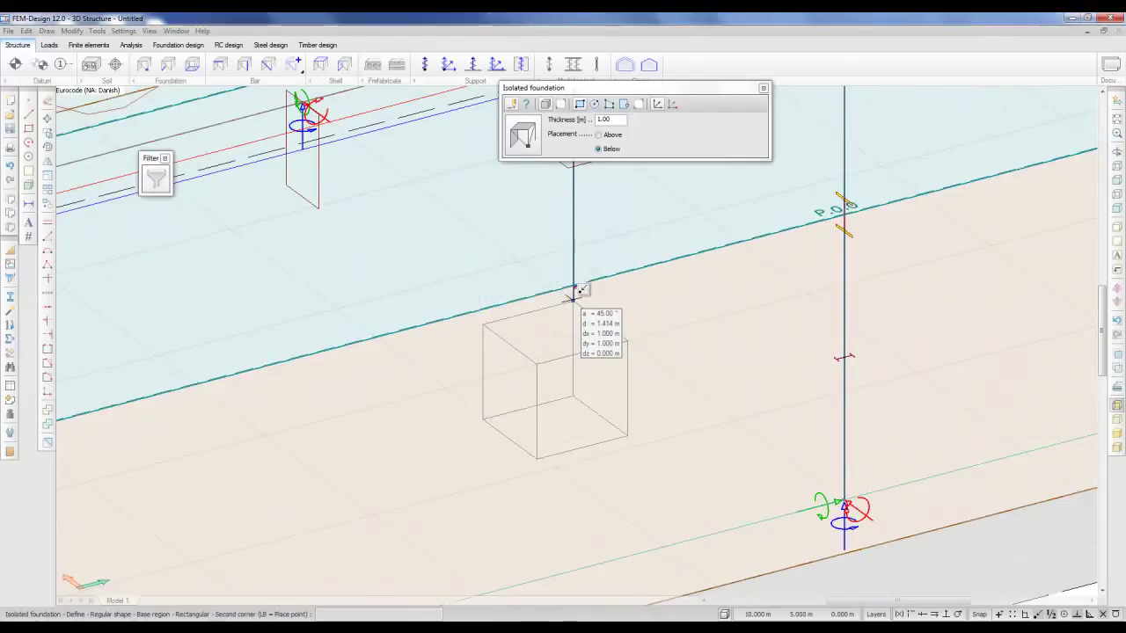
key("space")
type("1")
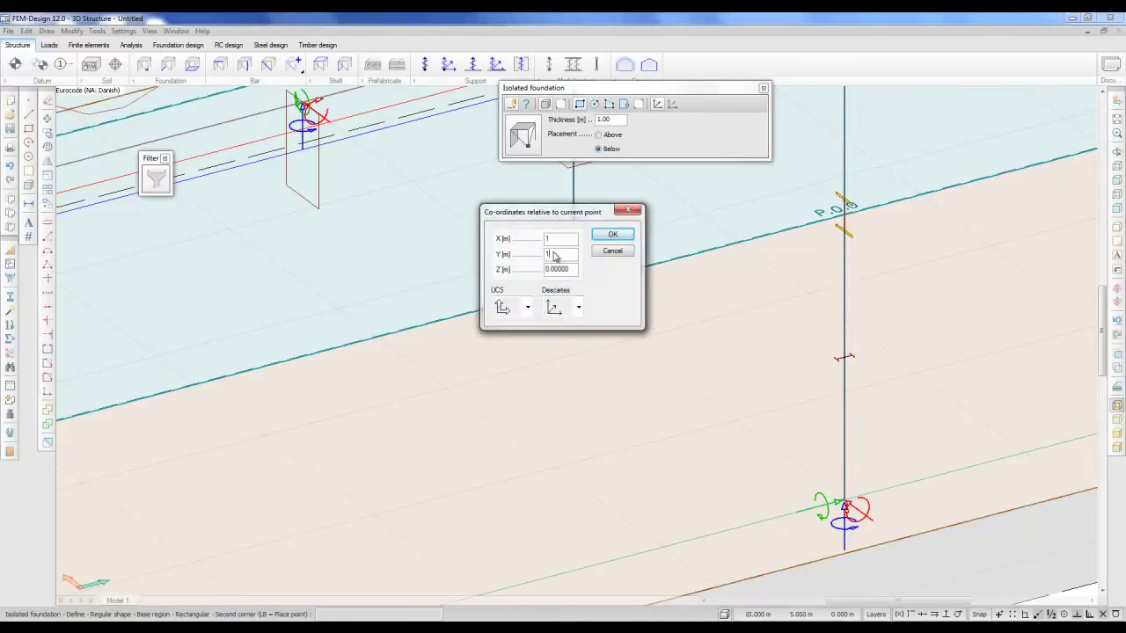
left_click(554, 255)
type("1")
left_click(613, 234)
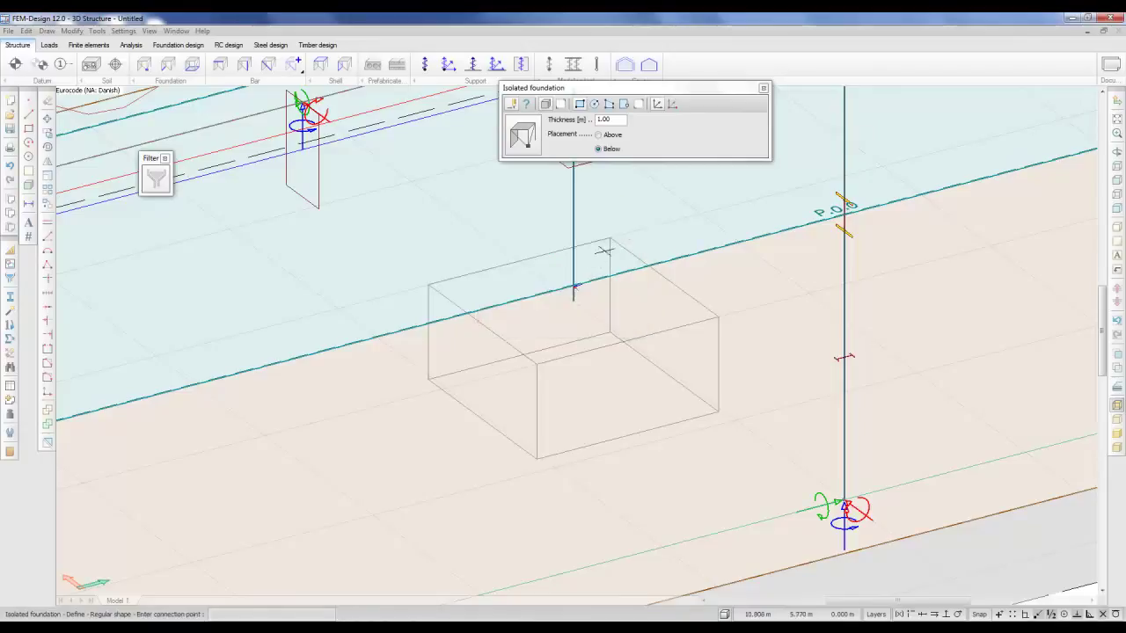
left_click(580, 291)
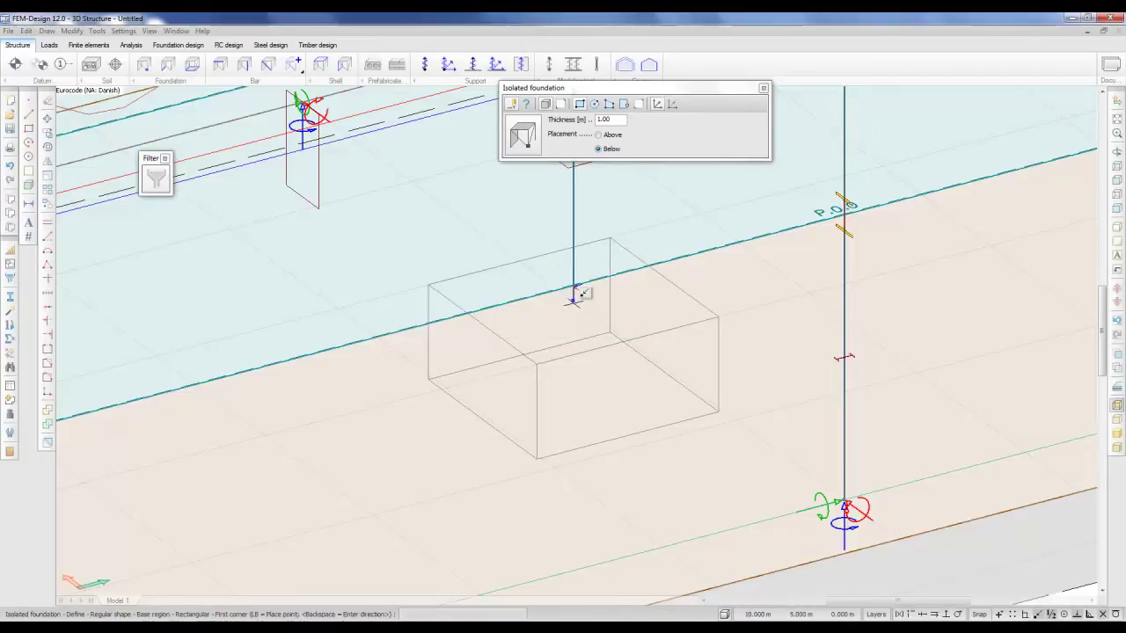
Examine the surface-supported foundation under the inner column beside the point-supported one, and end the command.
scroll(583, 290, "down", 1)
scroll(574, 291, "down", 3)
middle_click_drag(586, 326, 676, 314, "shift")
scroll(758, 365, "up", 1)
scroll(756, 361, "up", 1)
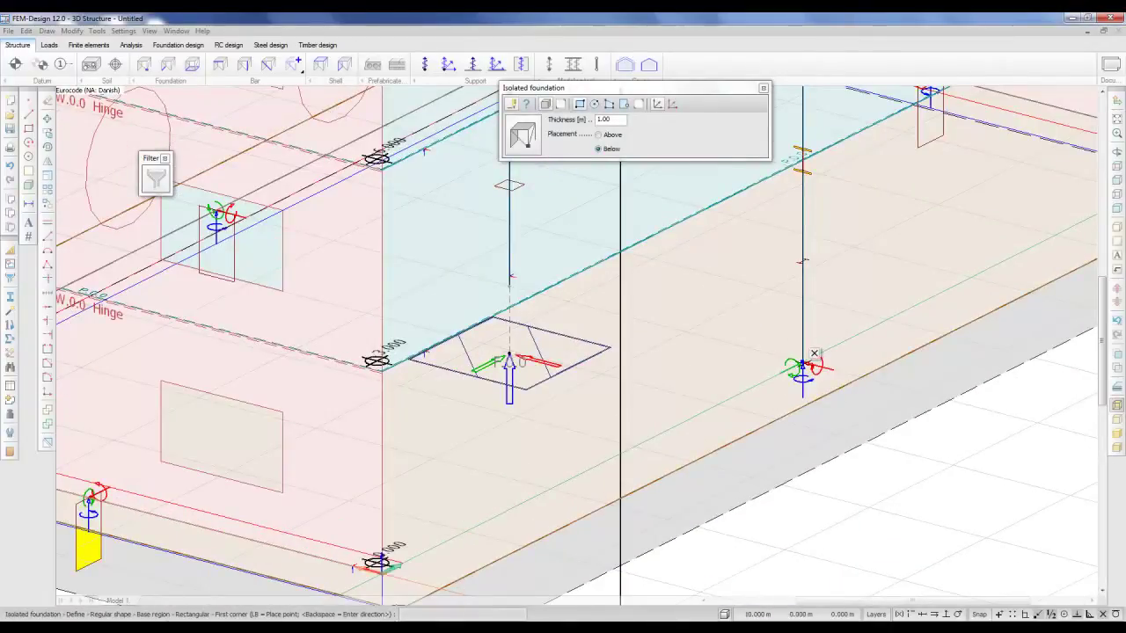
scroll(528, 347, "up", 4)
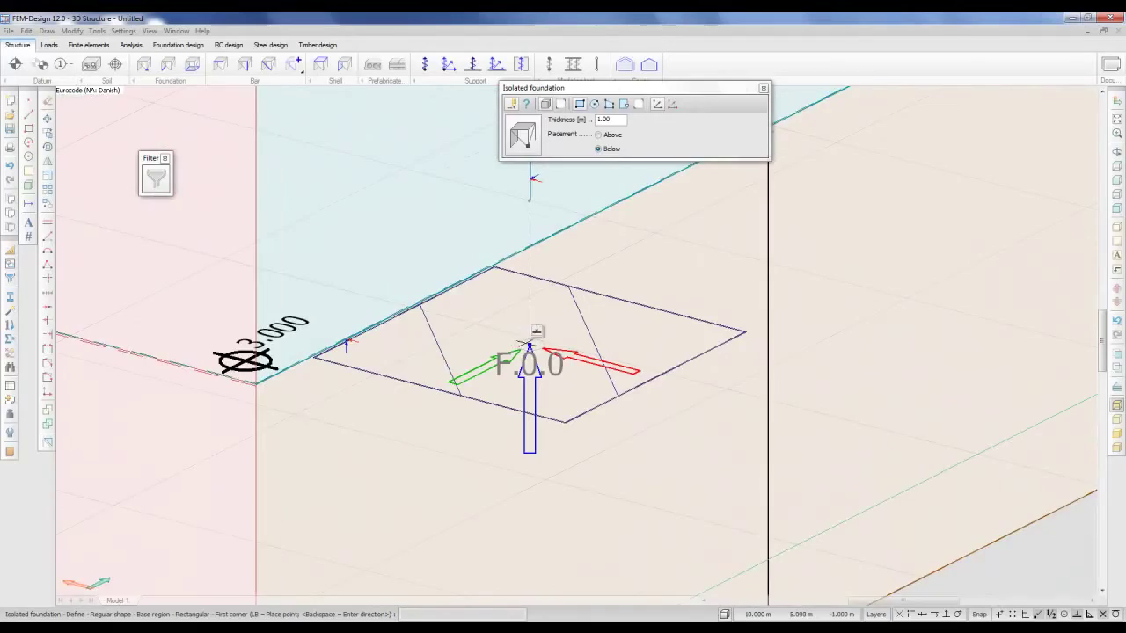
scroll(530, 345, "down", 5)
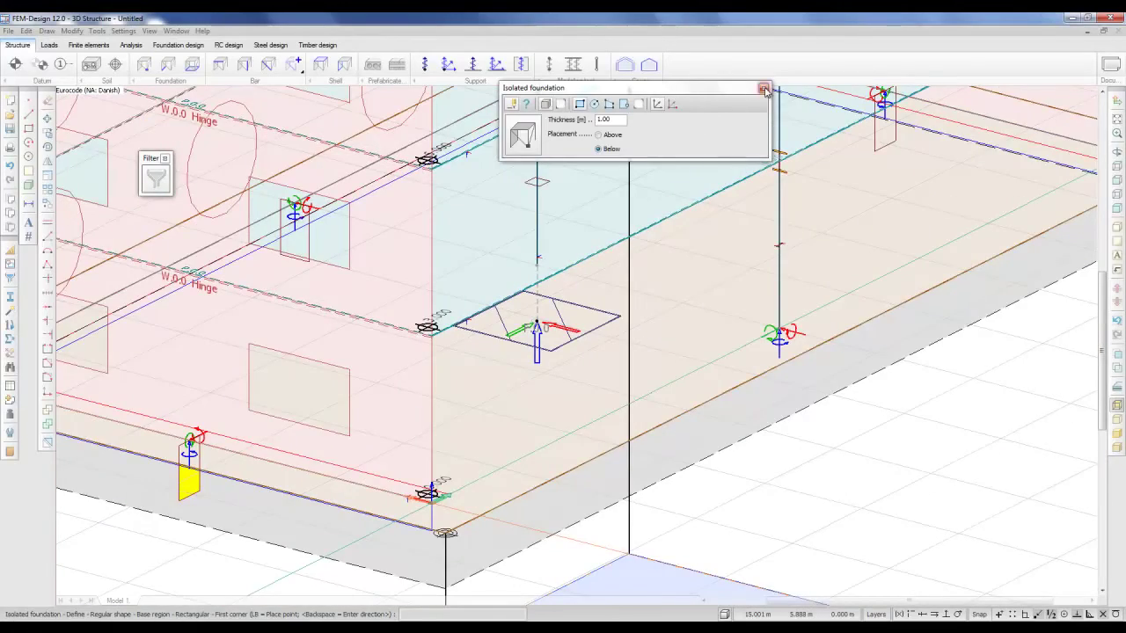
left_click(765, 89)
Examine from the side how deep the isolated foundations and wall foundations sit in the soil, and return to an overview of the building.
middle_click_drag(678, 298, 558, 349, "shift")
scroll(638, 300, "down", 3)
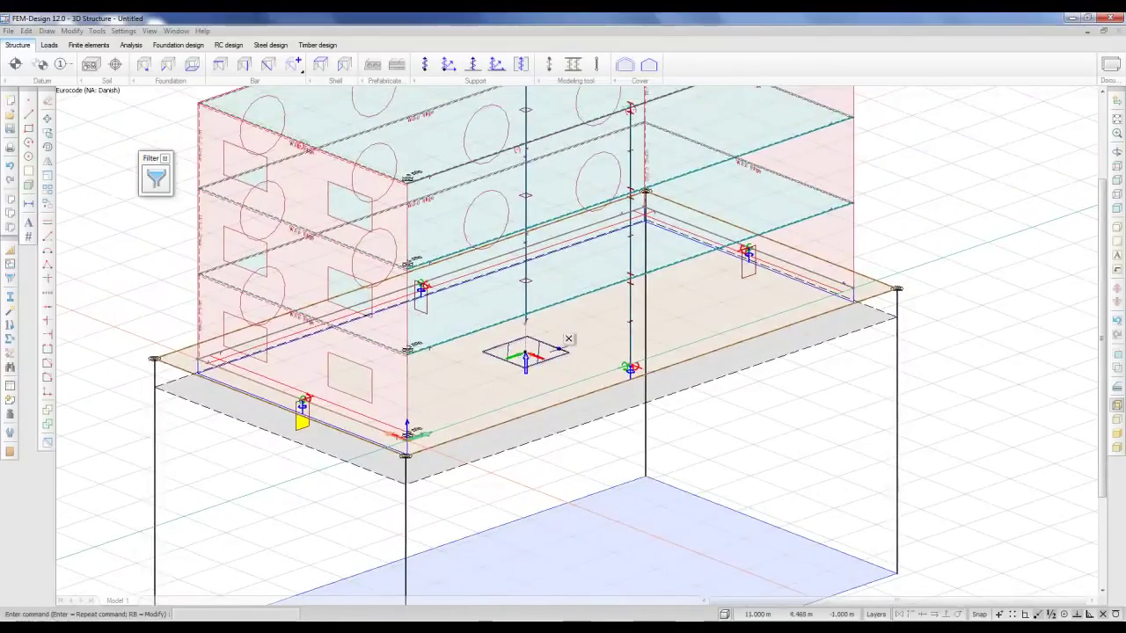
scroll(550, 356, "up", 2)
left_click_drag(542, 377, 532, 323)
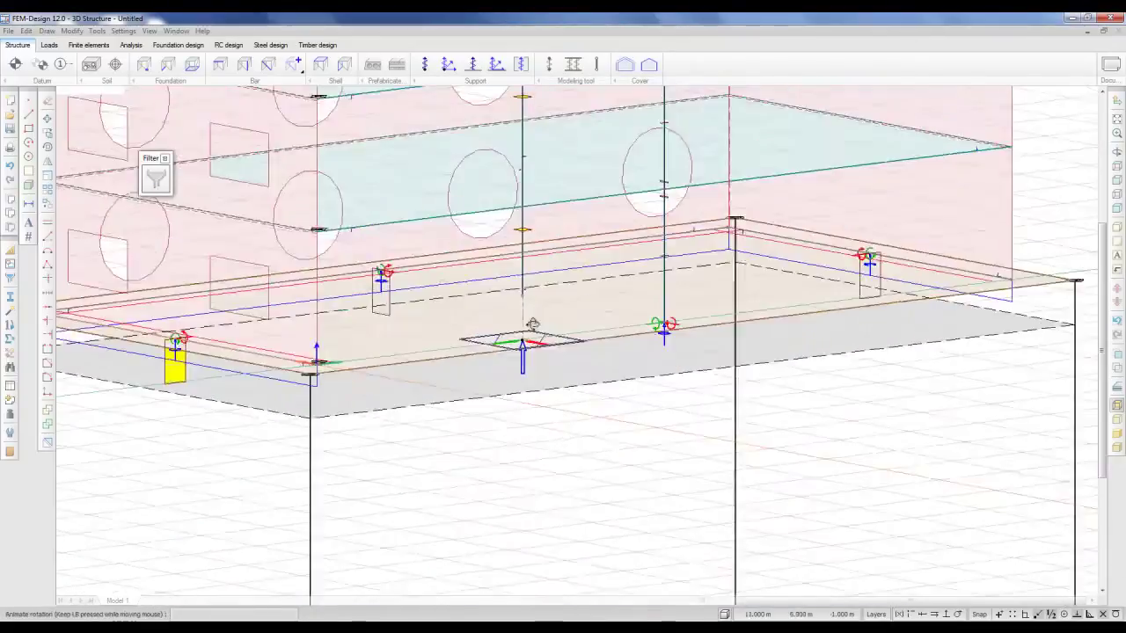
middle_click_drag(532, 324, 523, 300, "shift")
scroll(525, 344, "up", 3)
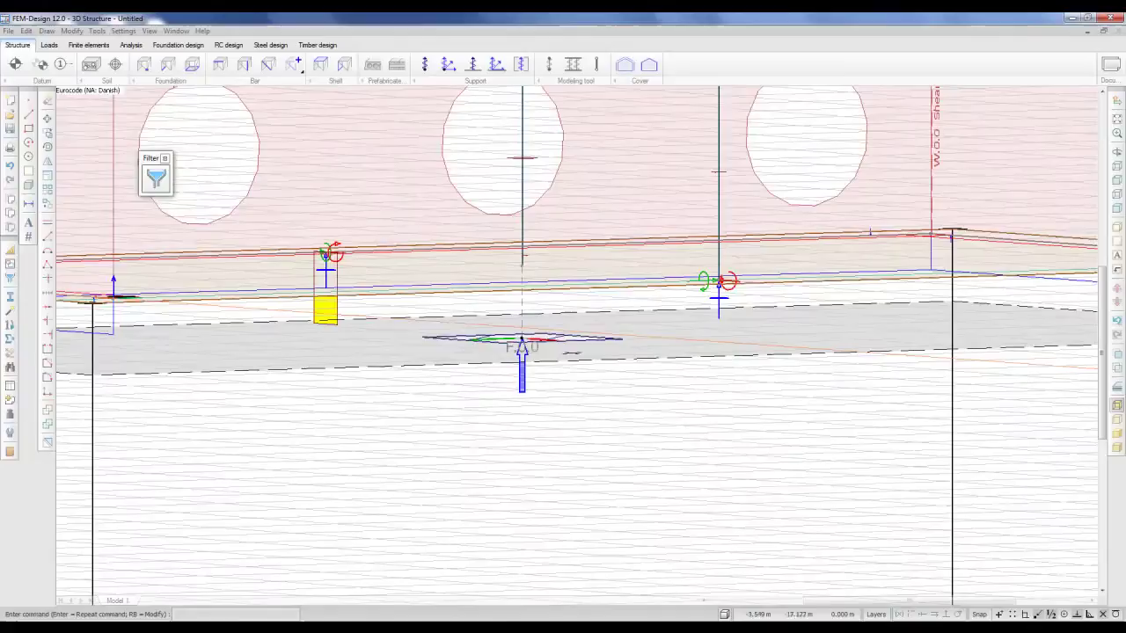
middle_click_drag(543, 345, 533, 340, "shift")
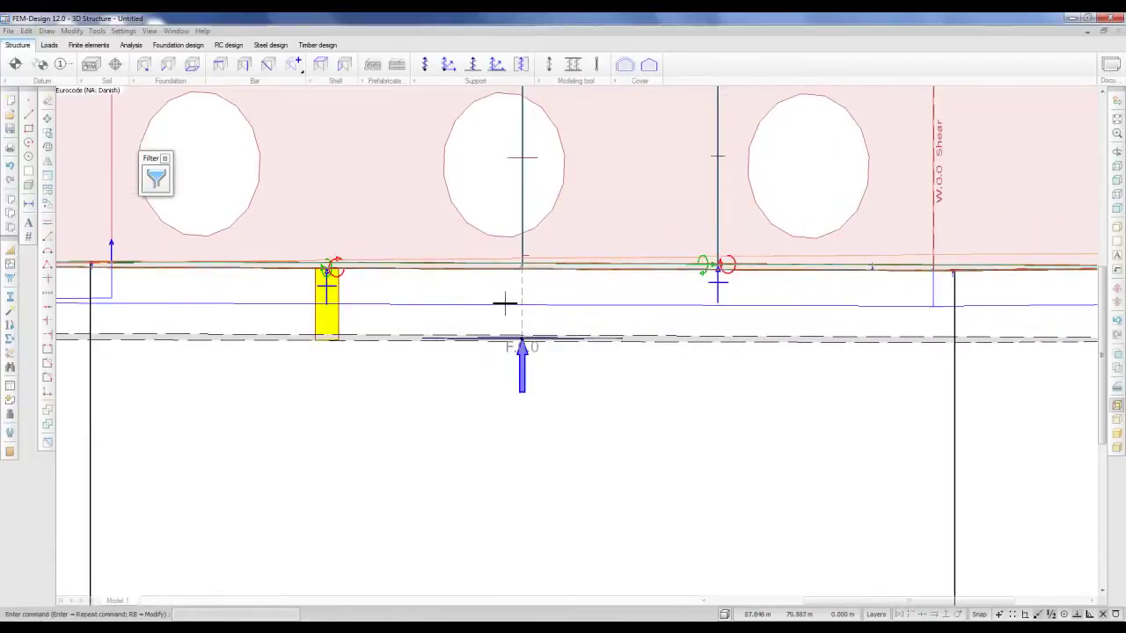
scroll(505, 304, "down", 1)
middle_click_drag(505, 303, 578, 381, "shift")
scroll(578, 382, "down", 3)
middle_click_drag(626, 410, 577, 401, "shift")
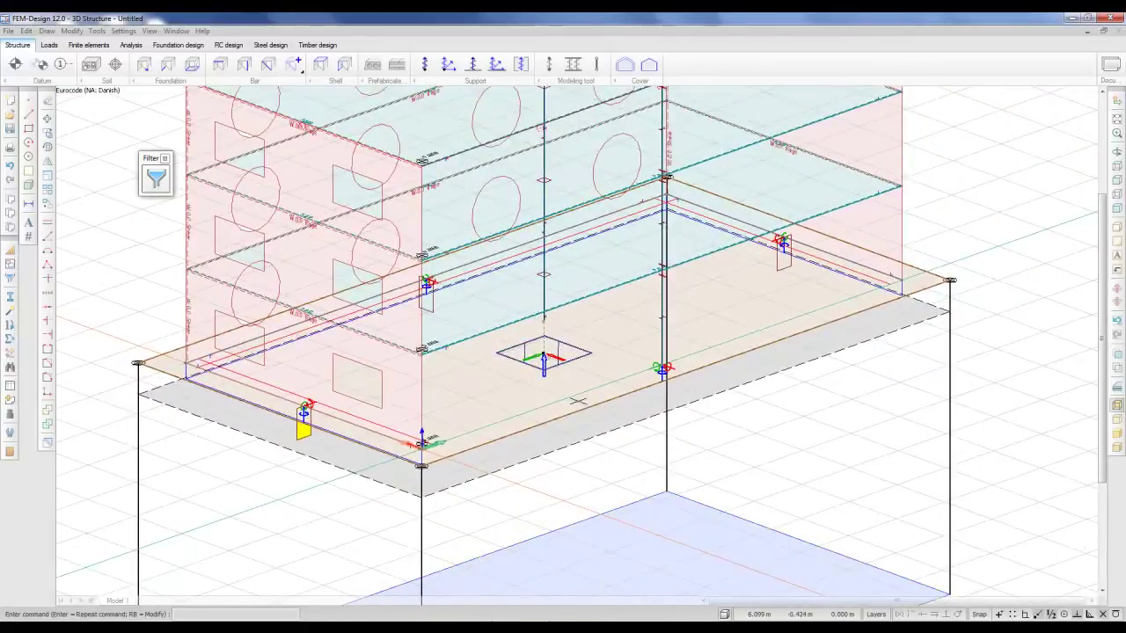
scroll(589, 360, "down", 2)
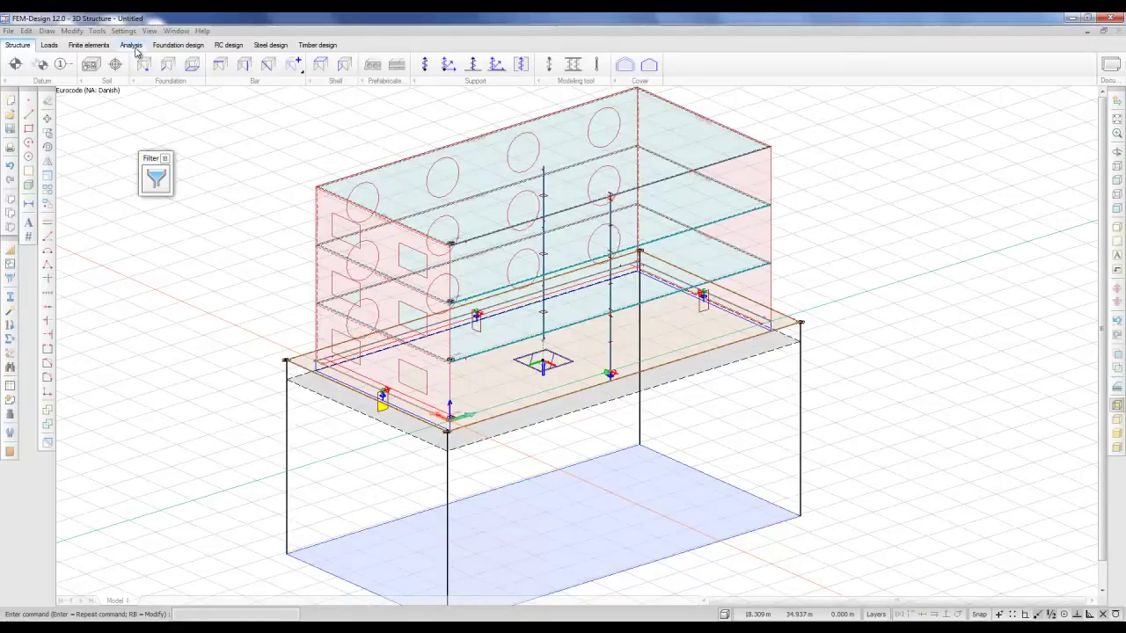
Run the load combinations analysis together with the foundation design calculation that checks all structural elements.
left_click(177, 48)
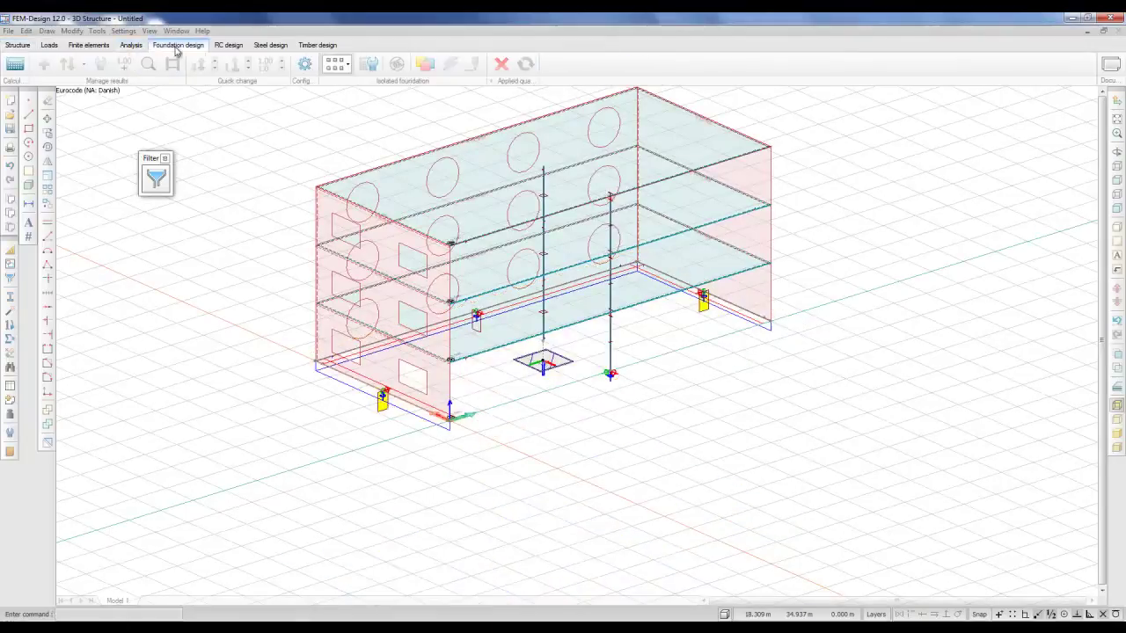
left_click(15, 64)
left_click(485, 246)
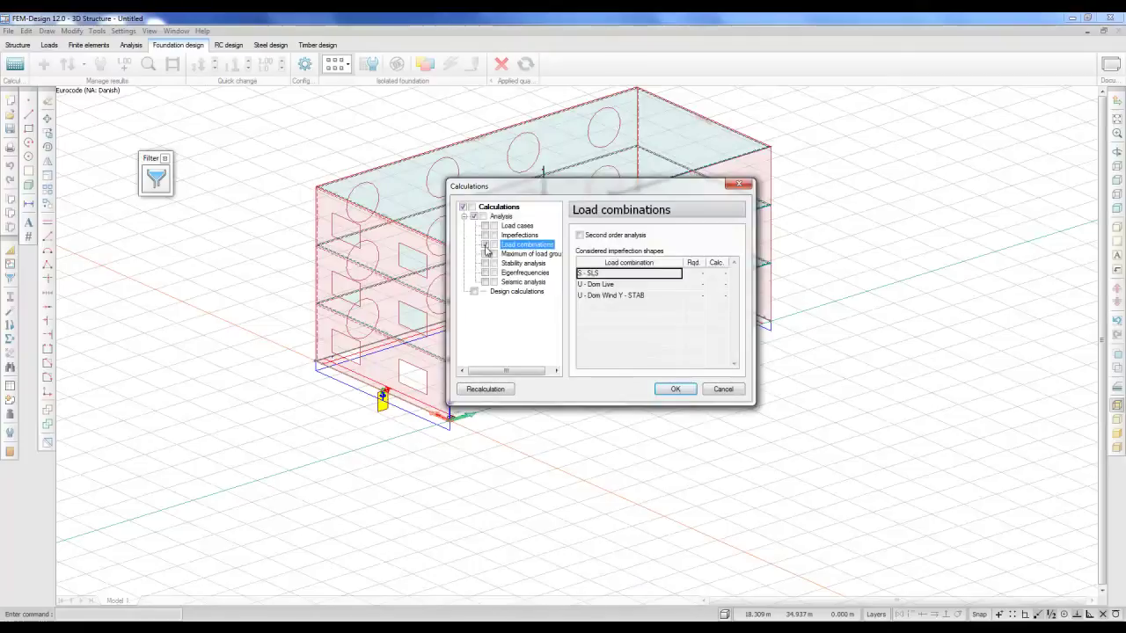
left_click(474, 294)
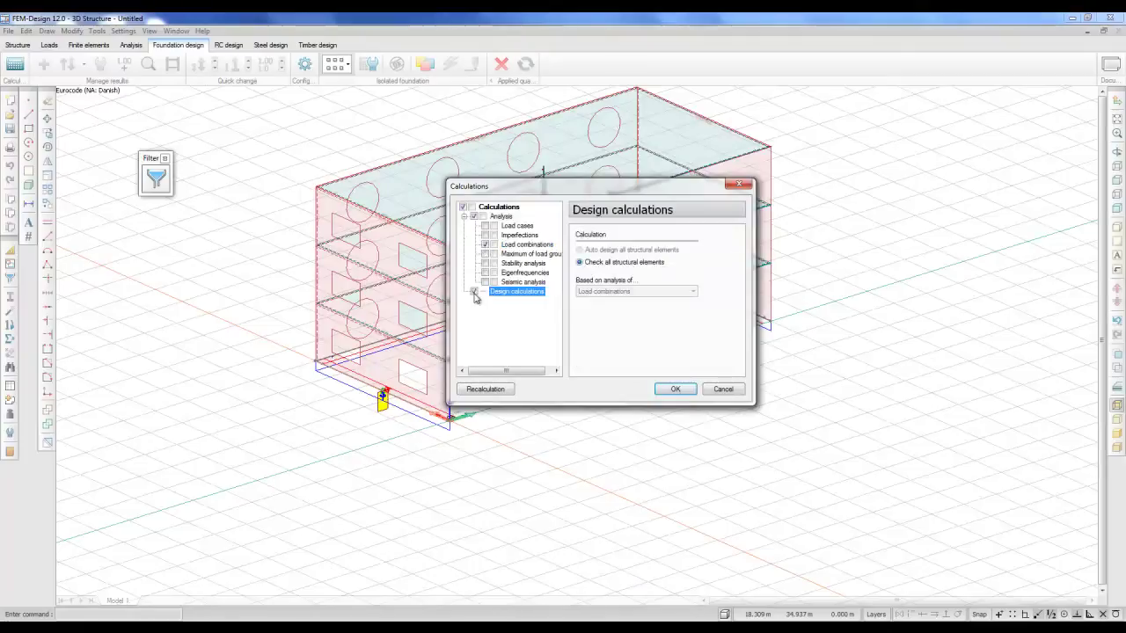
left_click(676, 387)
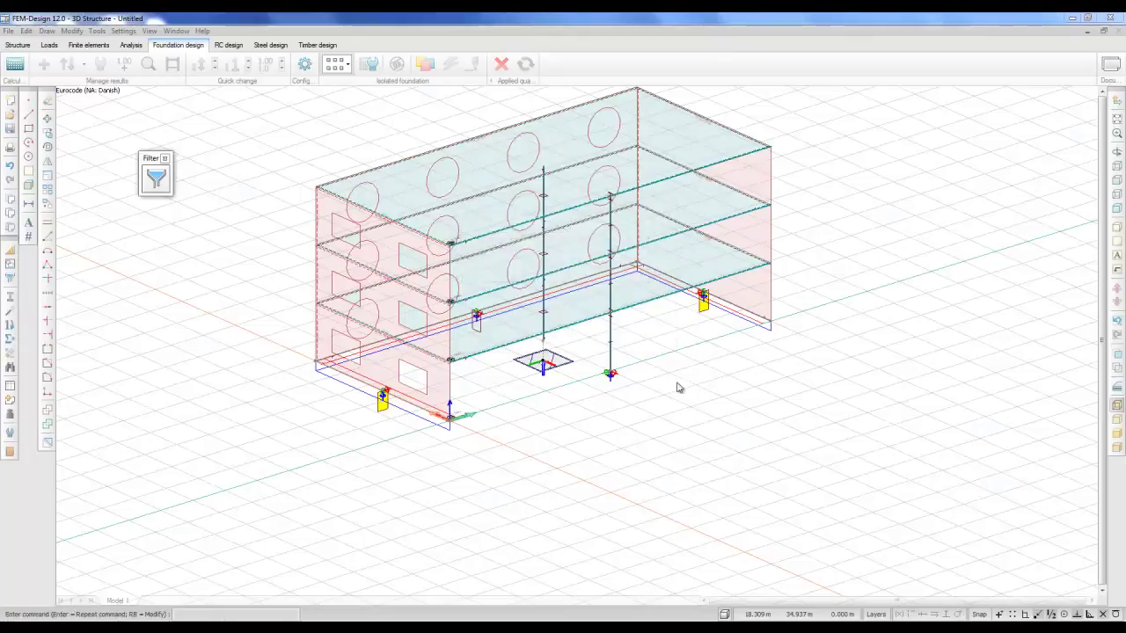
left_click(614, 296)
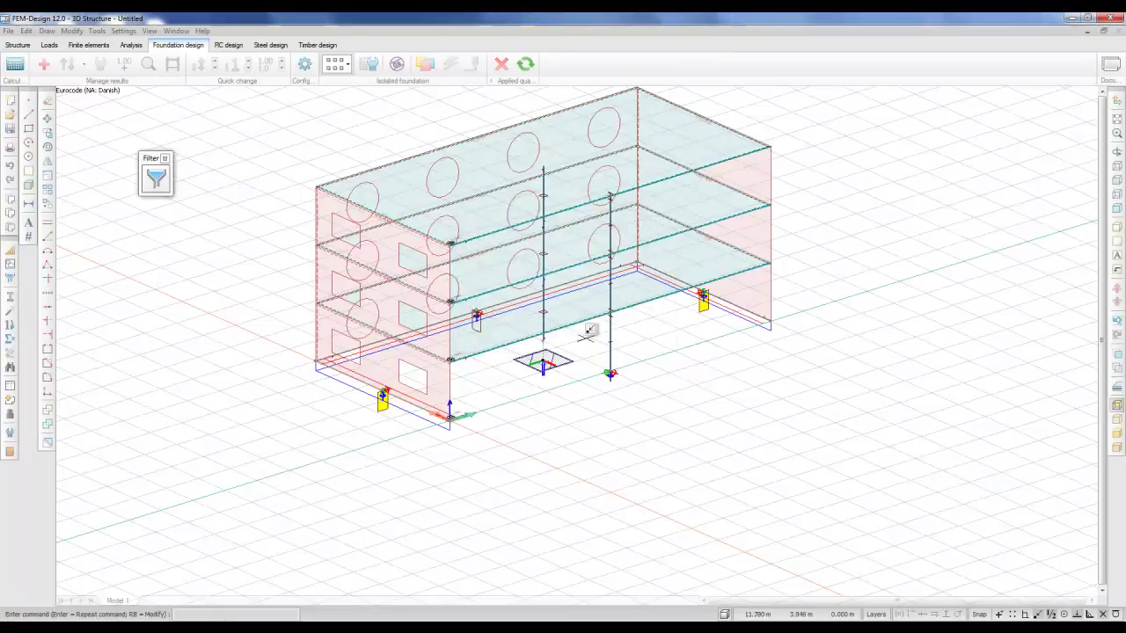
Display the reactions for the Dom Live load combination and examine them along the wall foundations and at both isolated foundations.
left_click(130, 45)
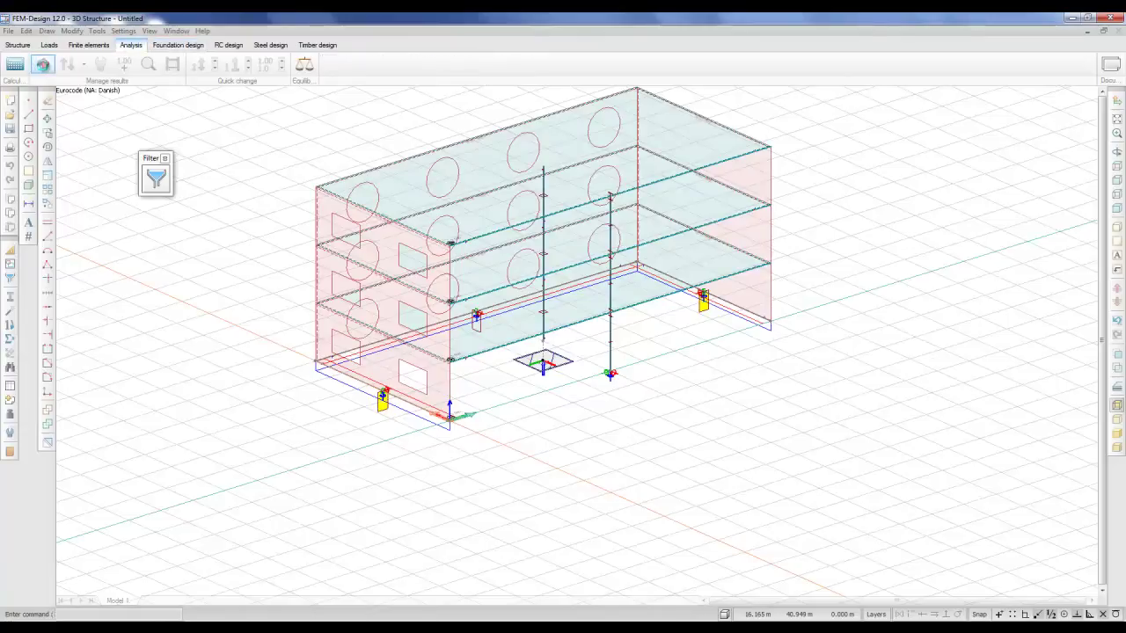
left_click(42, 64)
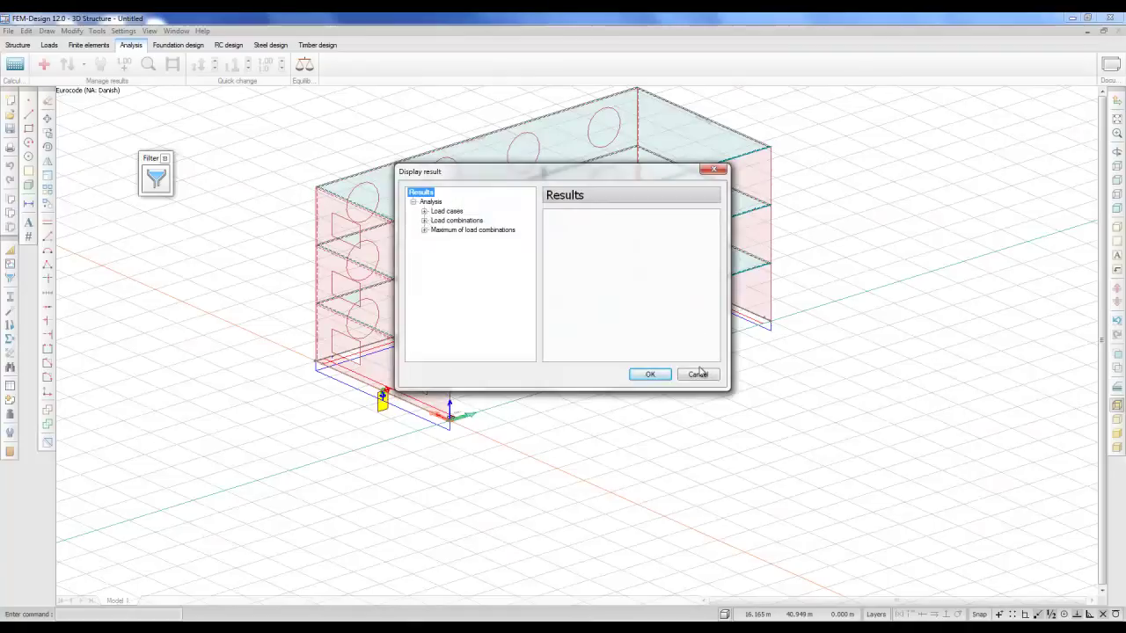
left_click(424, 220)
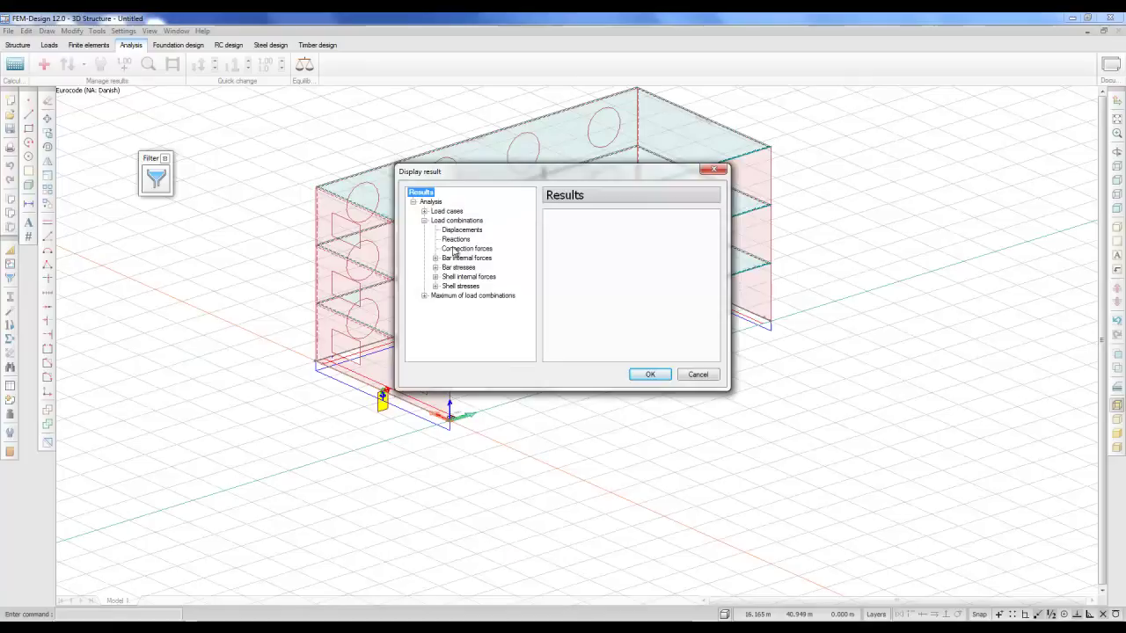
left_click(456, 239)
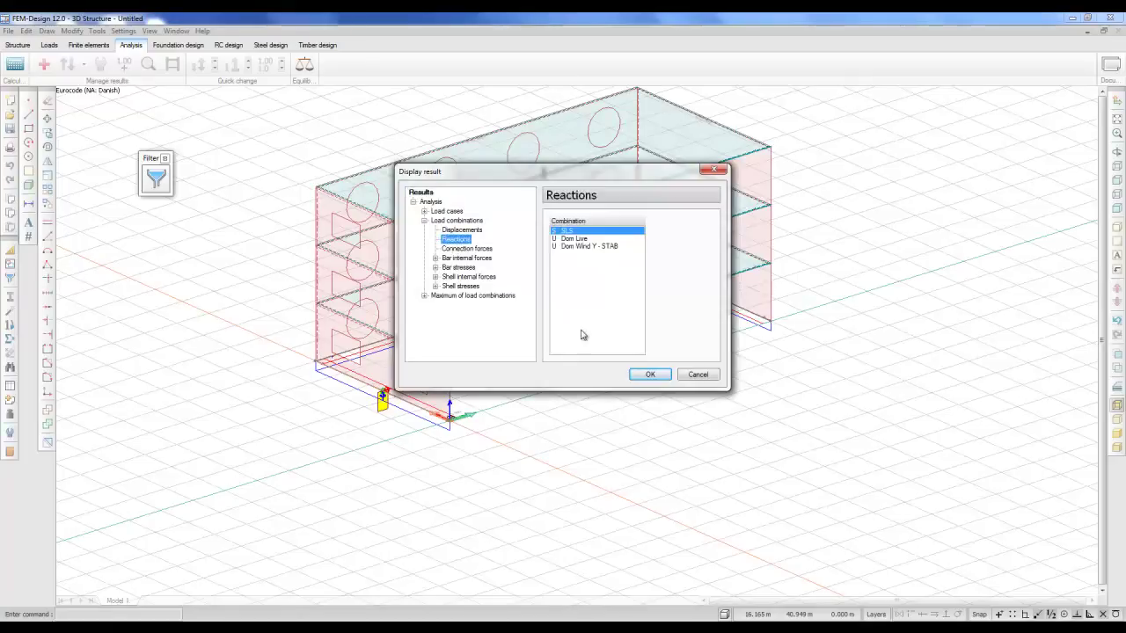
left_click(603, 240)
left_click(650, 375)
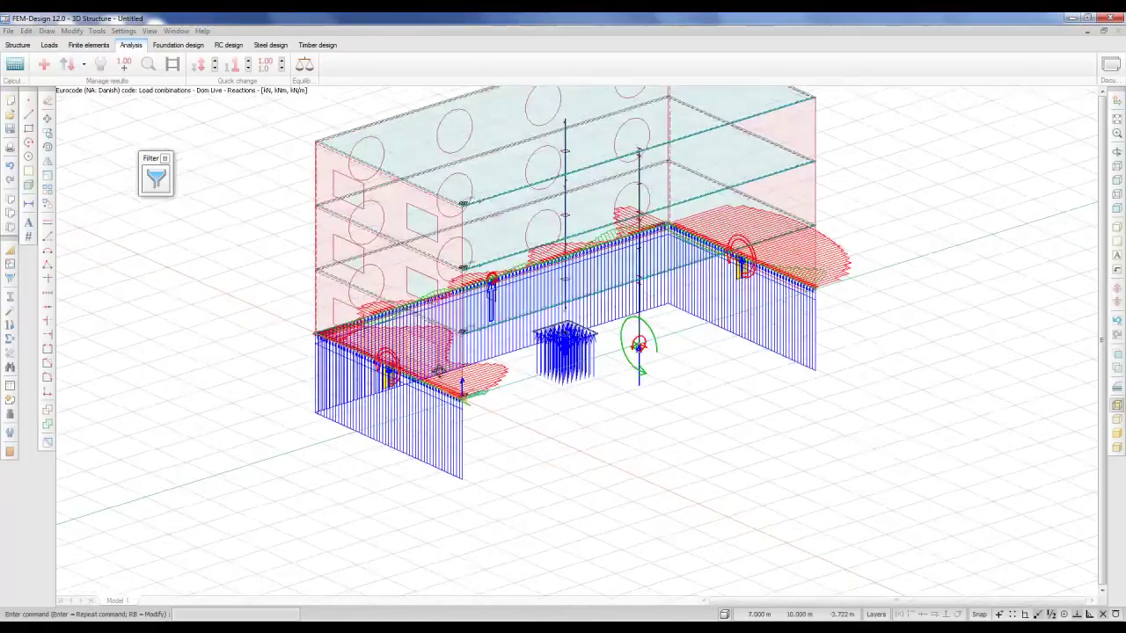
middle_click_drag(393, 356, 440, 377, "shift")
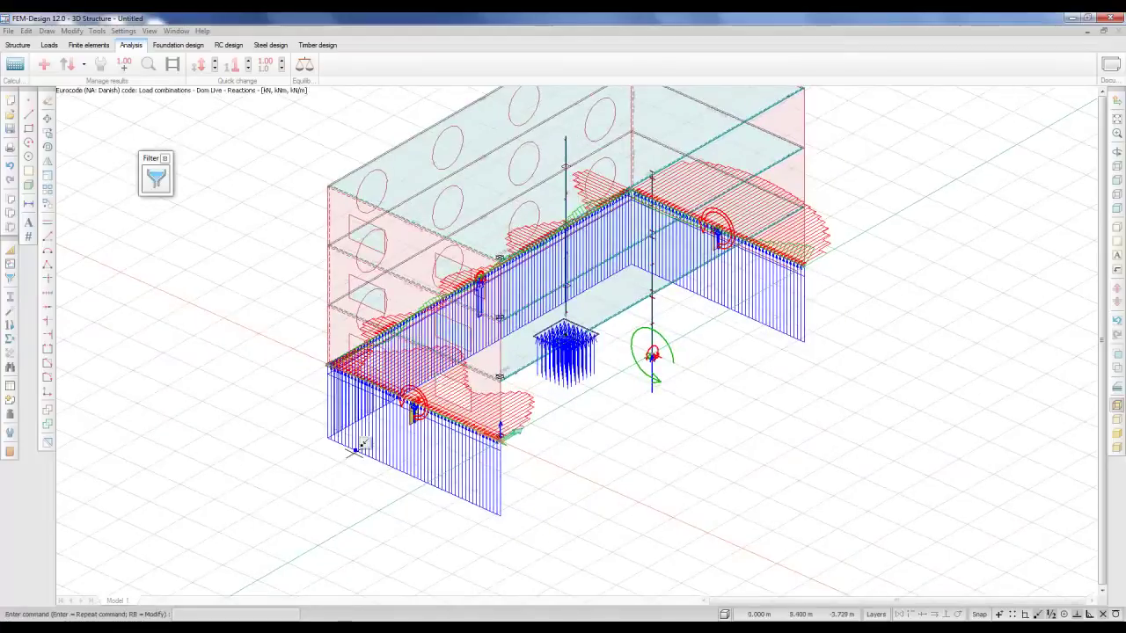
mouse_move(361, 445)
scroll(636, 377, "up", 5)
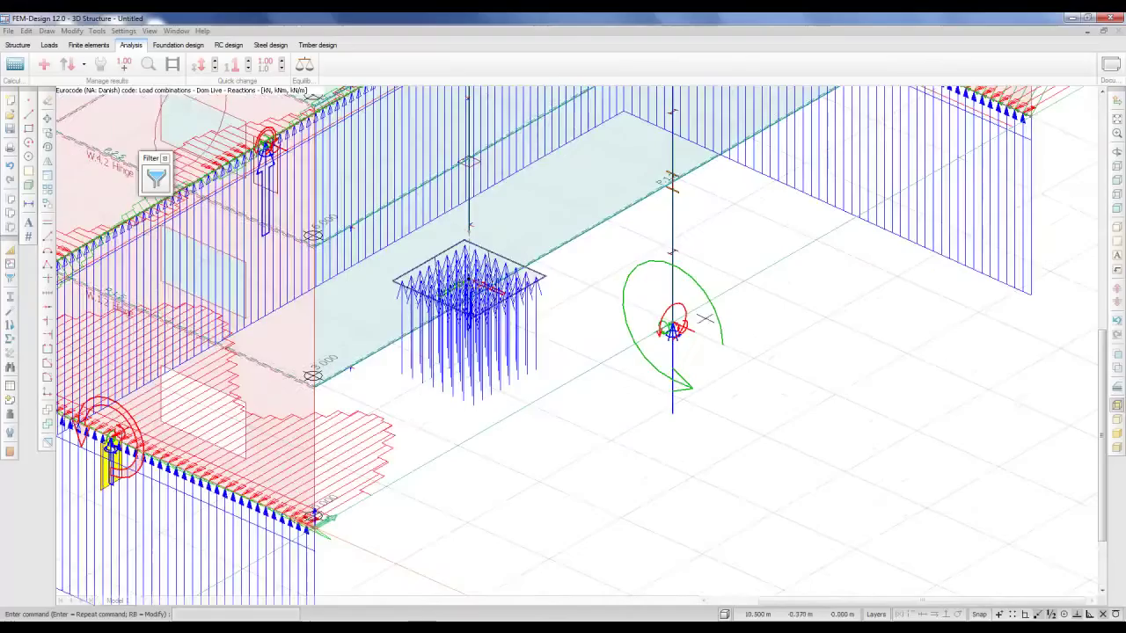
scroll(706, 319, "up", 1)
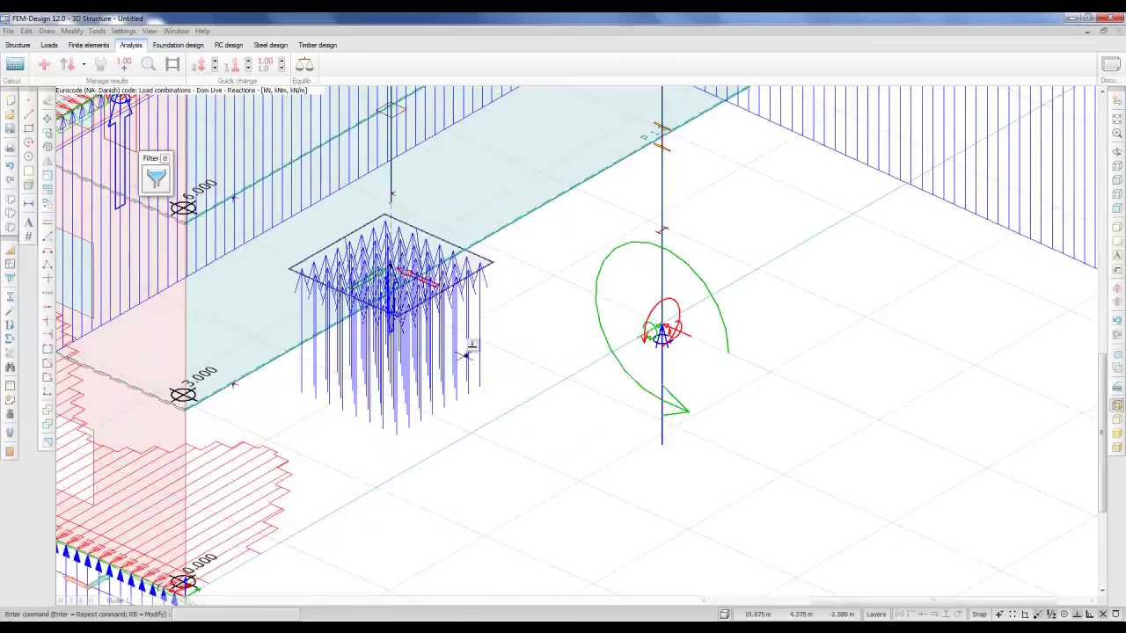
scroll(385, 320, "down", 5)
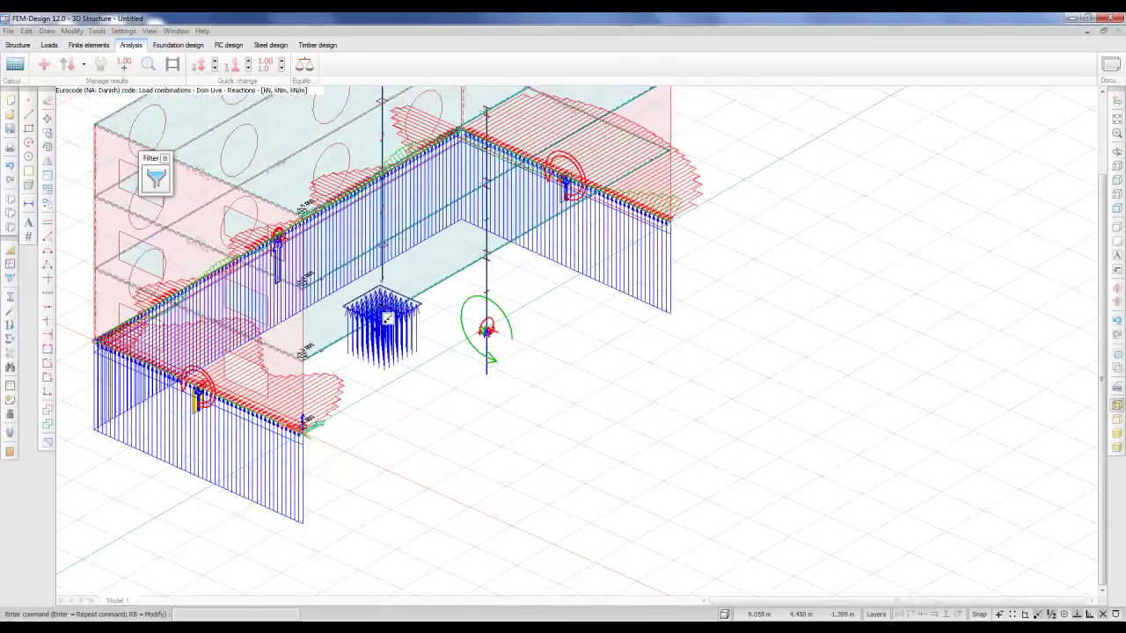
Review design approach, safety factors and settlement limits in the foundation design configuration, and set the Dom Live combination's limit state to GEO.
left_click(175, 45)
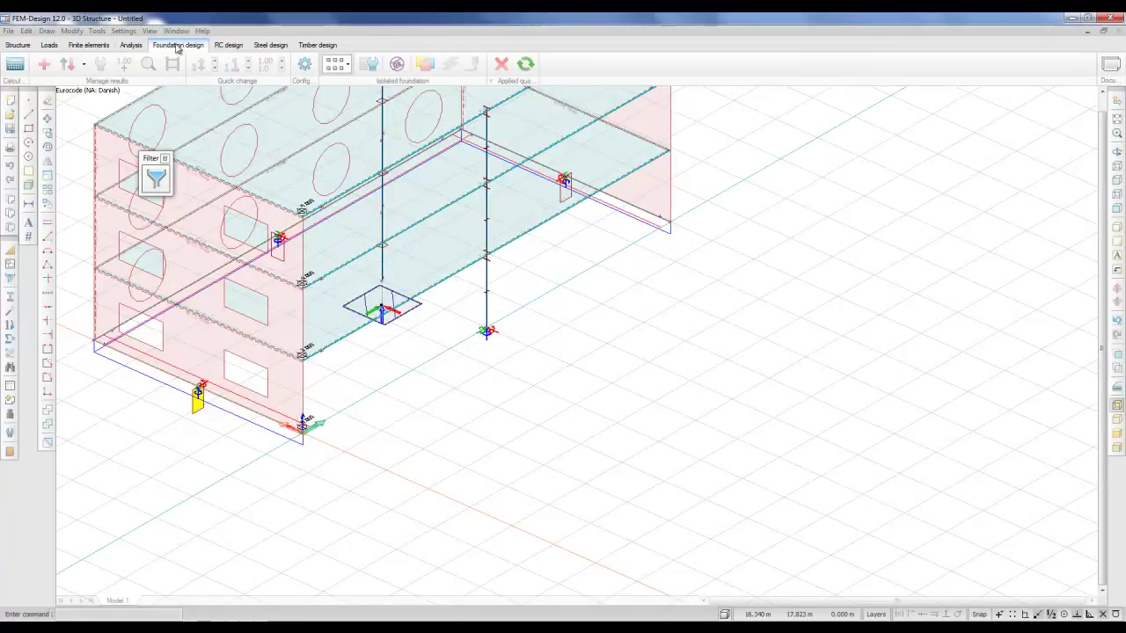
left_click(305, 70)
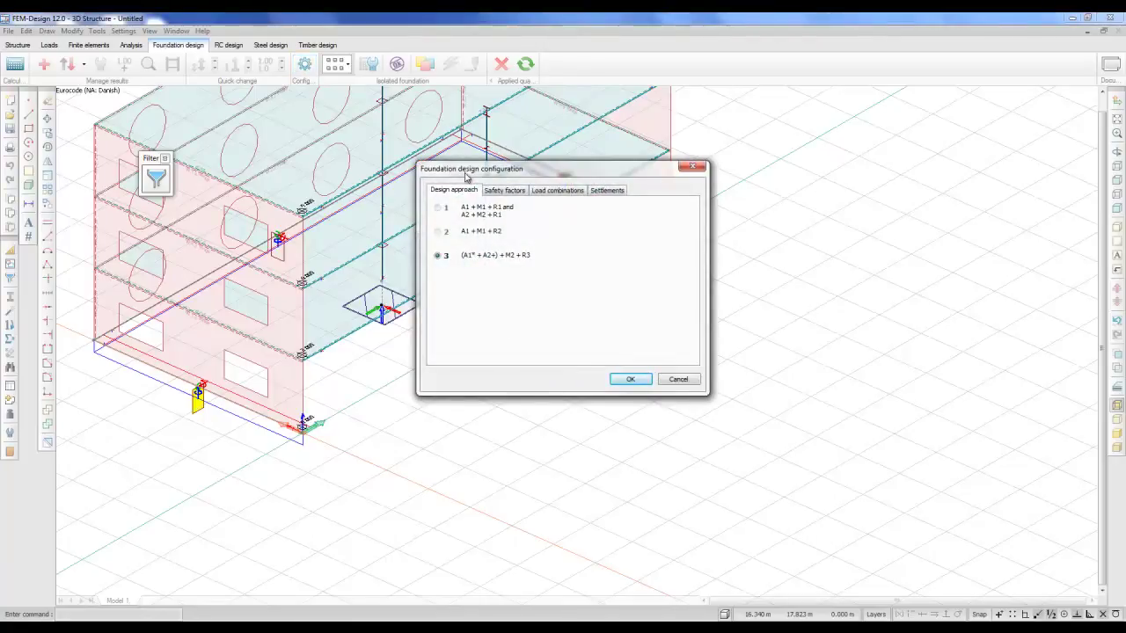
left_click_drag(465, 176, 476, 189)
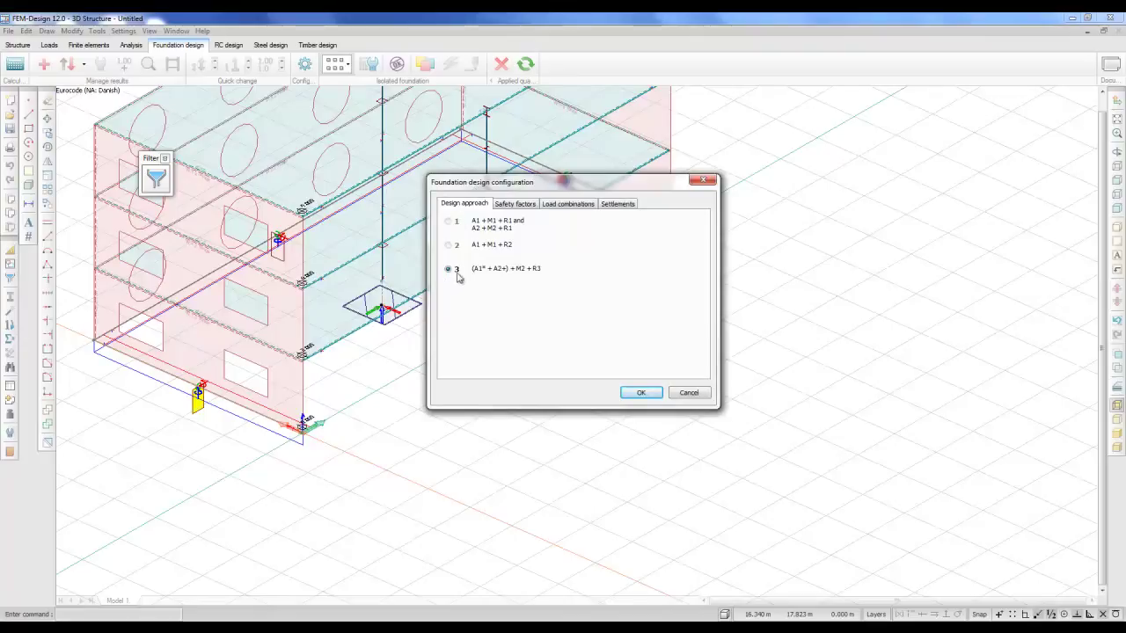
left_click(530, 204)
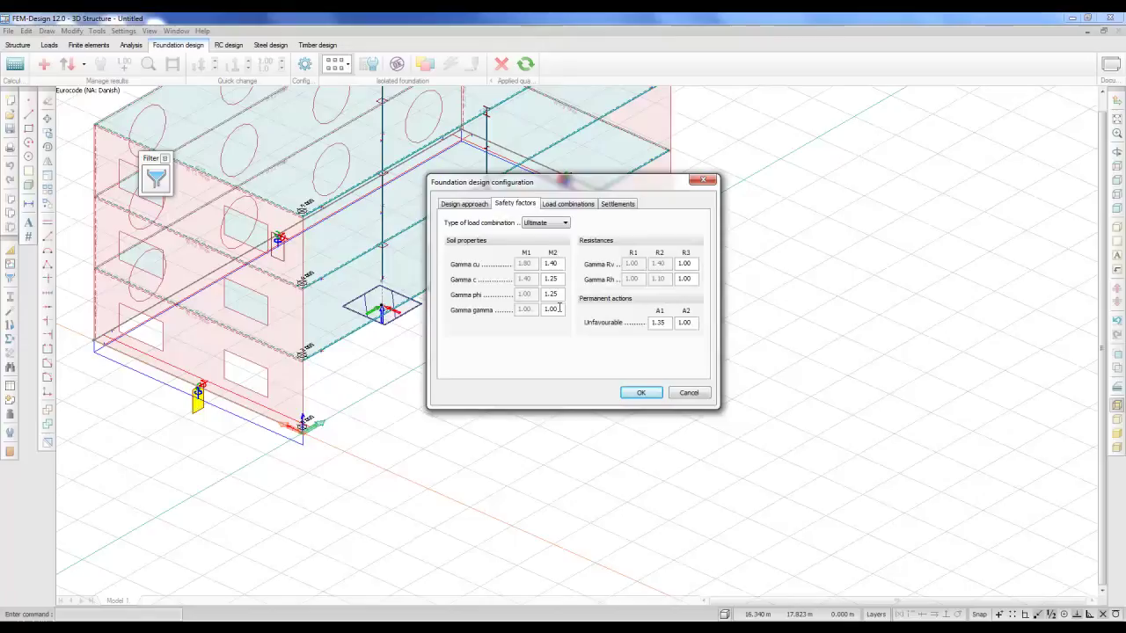
left_click(563, 206)
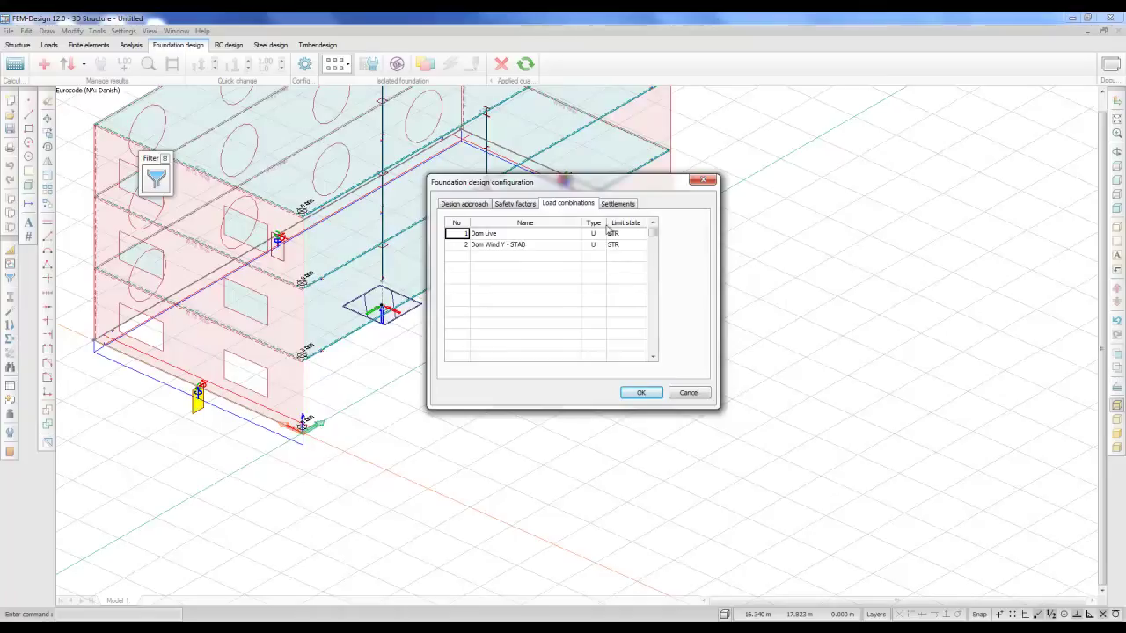
left_click(638, 236)
left_click(639, 235)
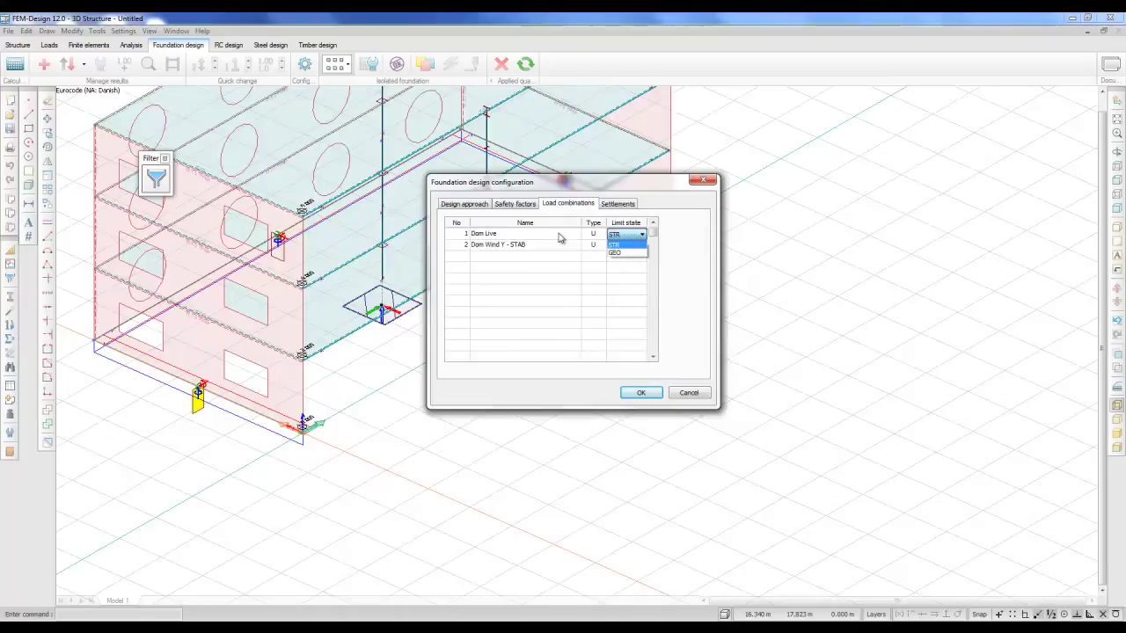
left_click(624, 252)
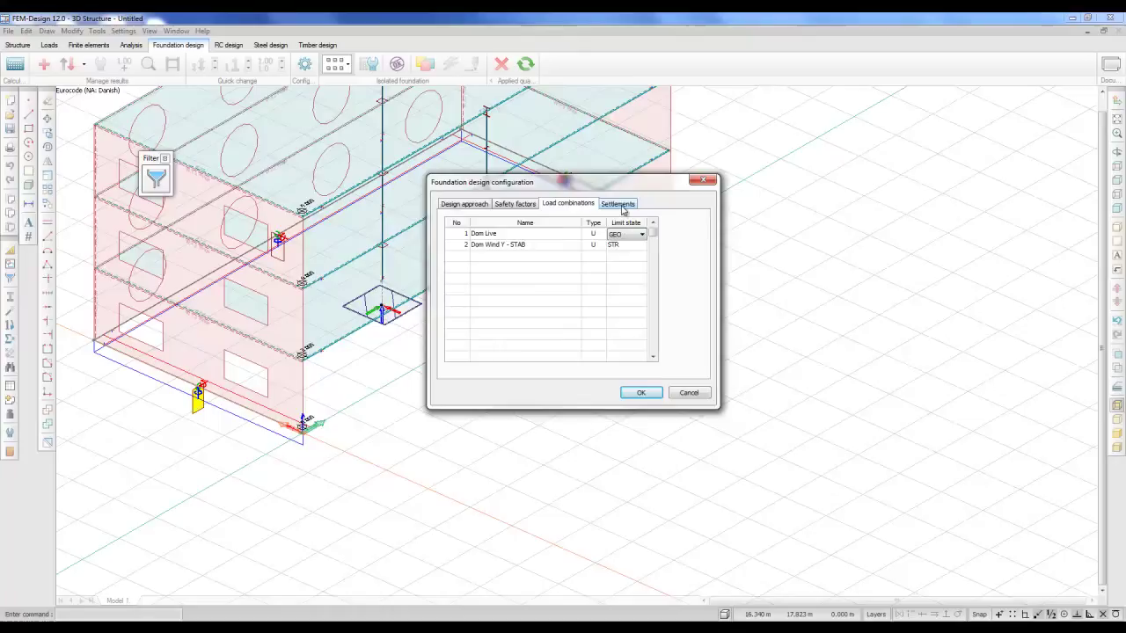
left_click(622, 208)
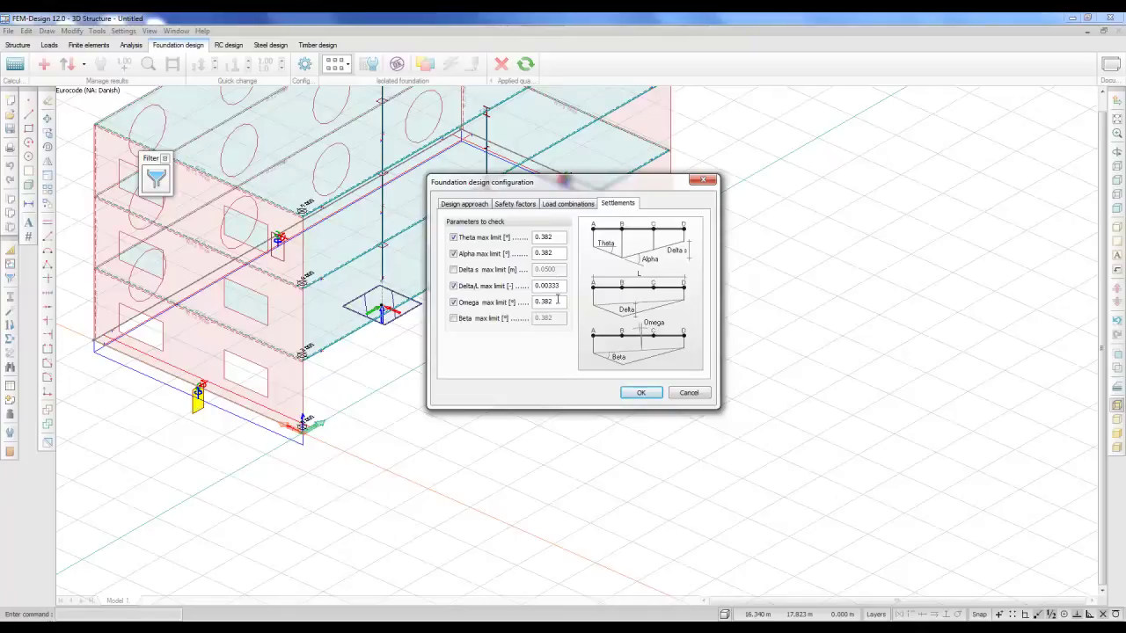
left_click(632, 396)
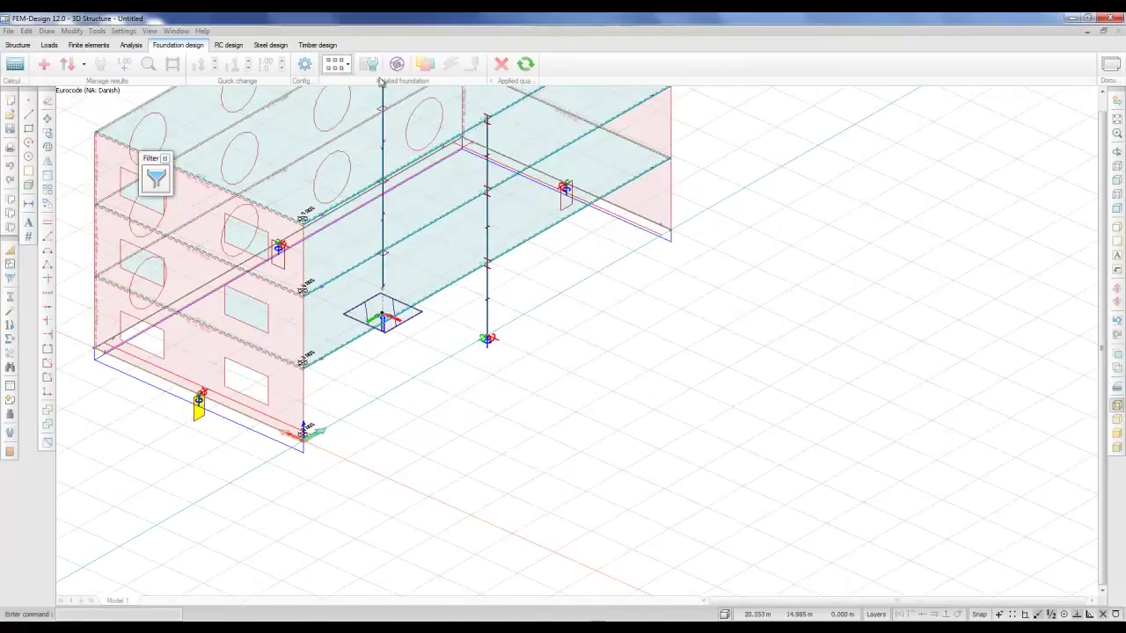
Rerun the foundation design calculations, checking all structural elements.
left_click(20, 66)
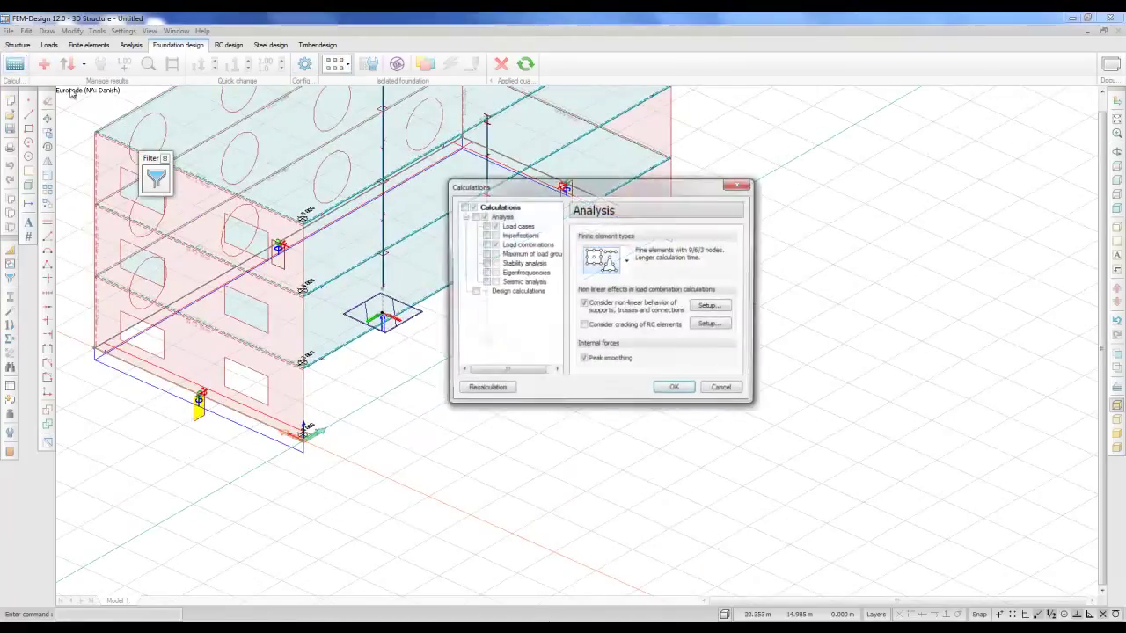
left_click(473, 293)
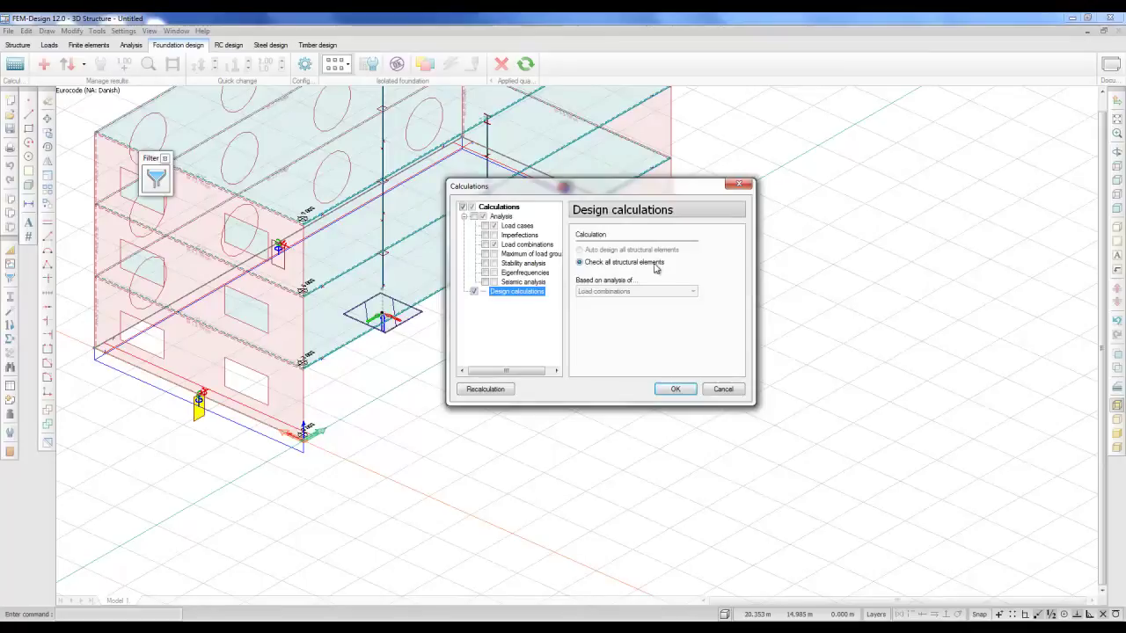
left_click(676, 388)
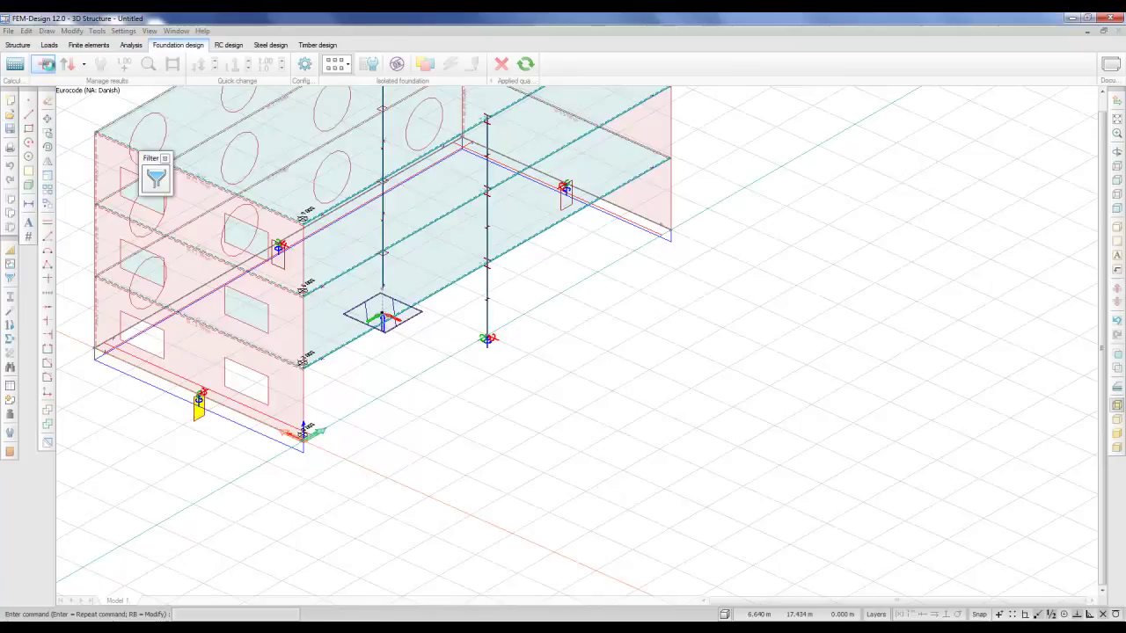
Display the maximum utilization of the isolated foundations from load combinations and examine it at the column bases.
left_click(45, 65)
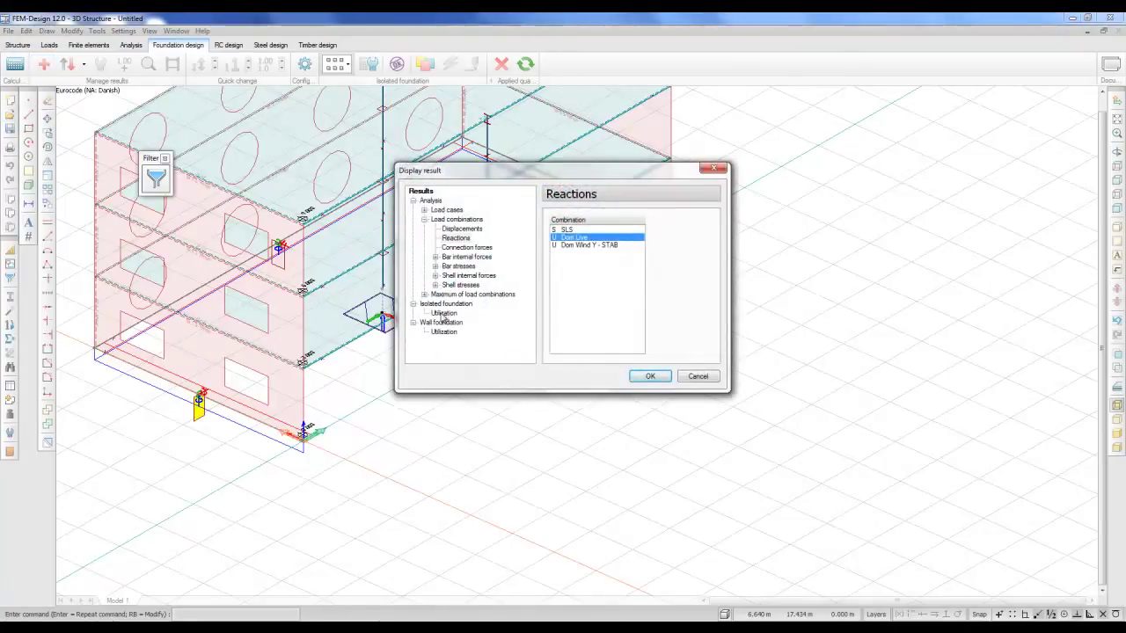
left_click(444, 314)
left_click(664, 379)
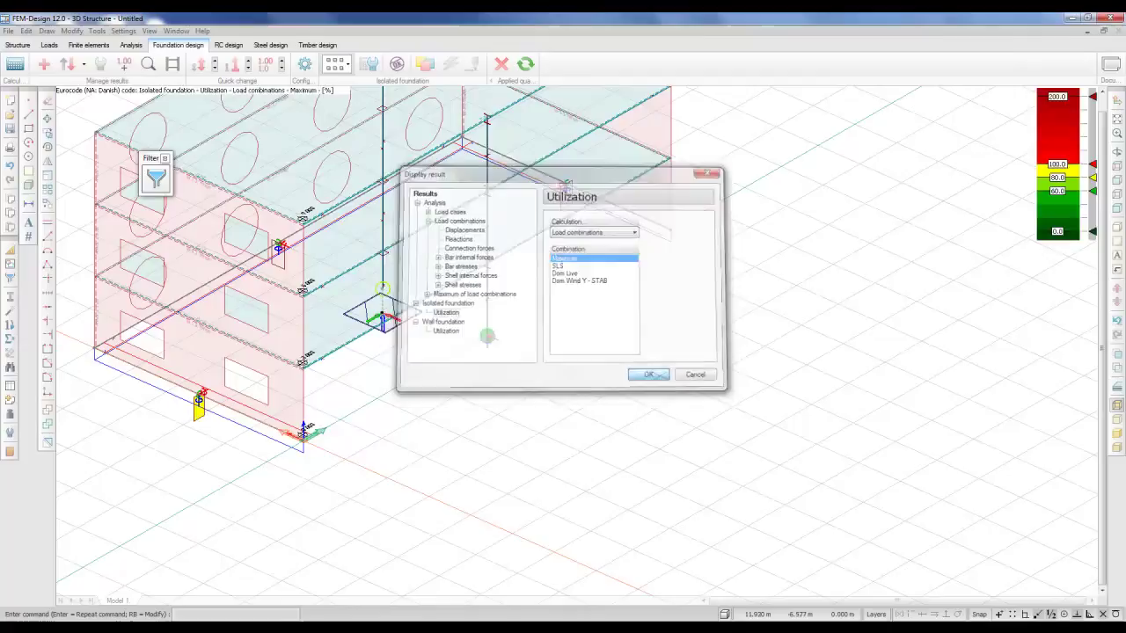
middle_click_drag(548, 329, 455, 280, "shift")
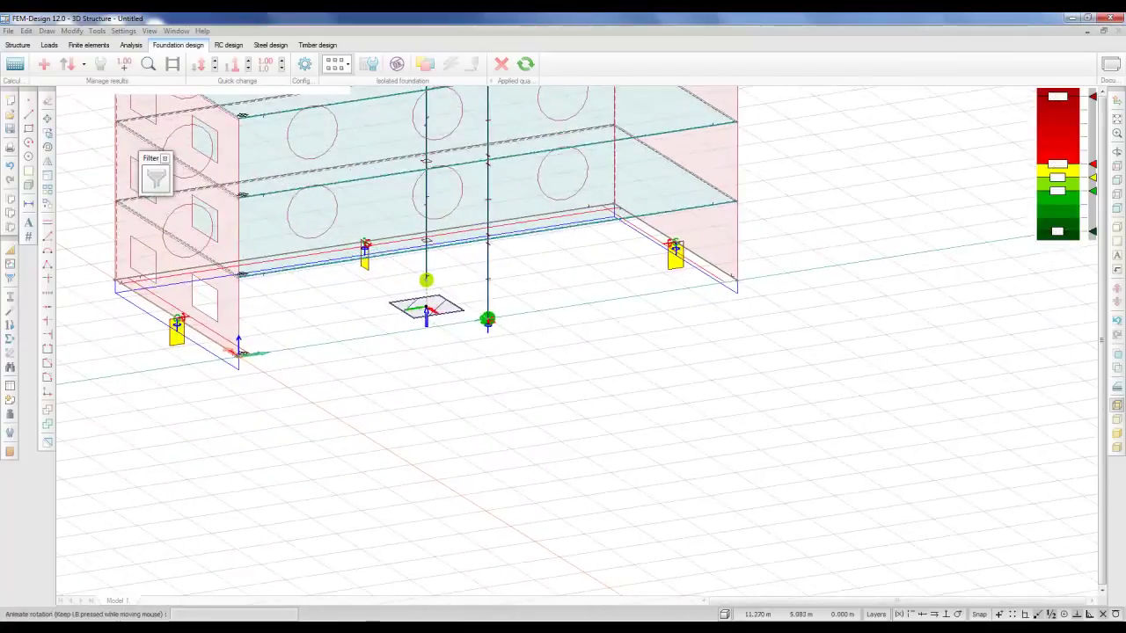
scroll(455, 280, "up", 3)
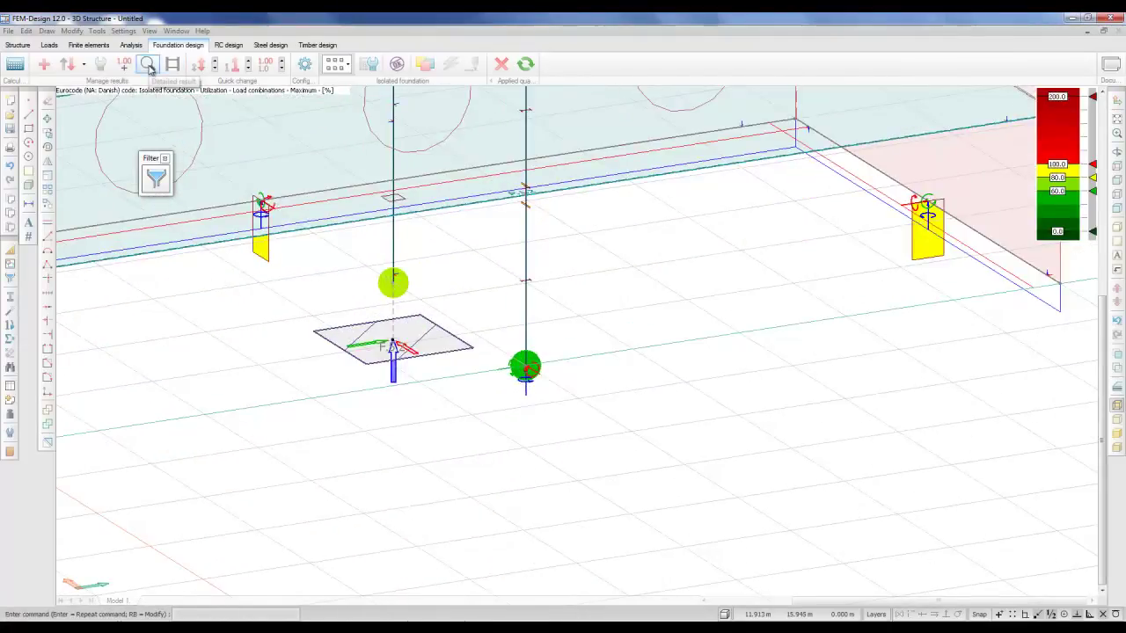
Open the detailed result of the surface-supported isolated foundation for Dom Live and examine the soil bearing and sliding utilization checks.
left_click(148, 63)
left_click(387, 279)
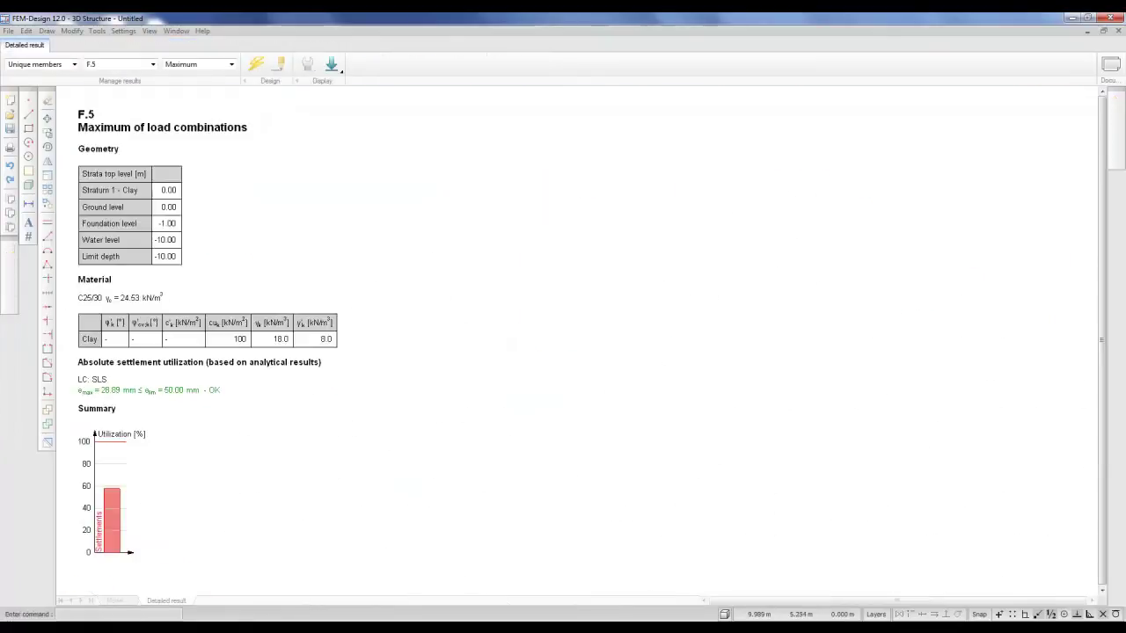
left_click(211, 66)
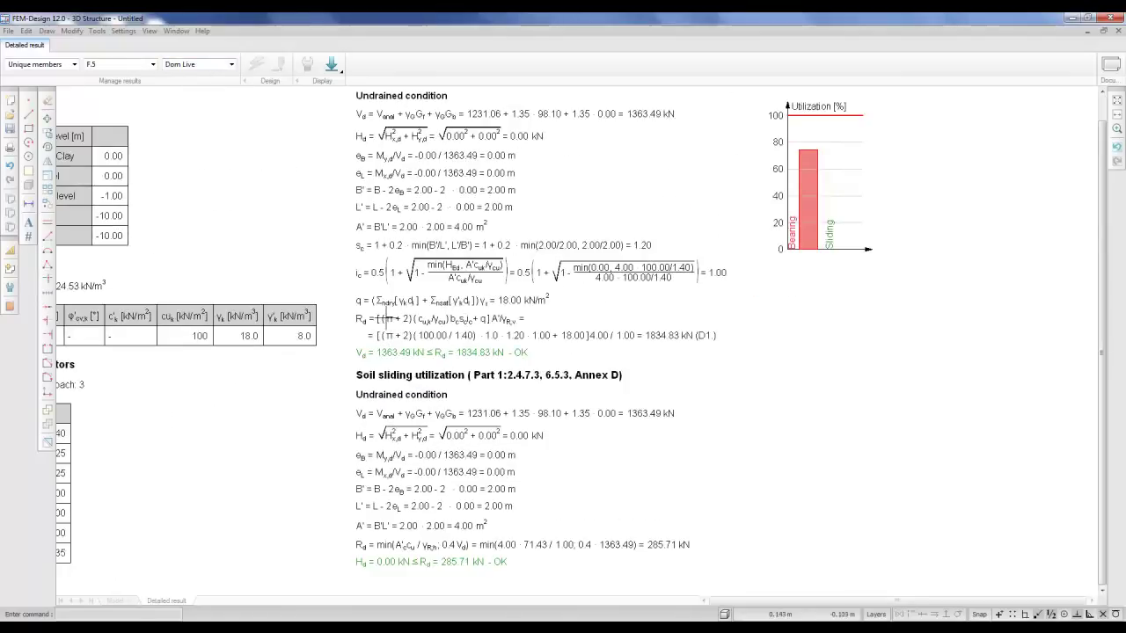
scroll(410, 282, "up", 1)
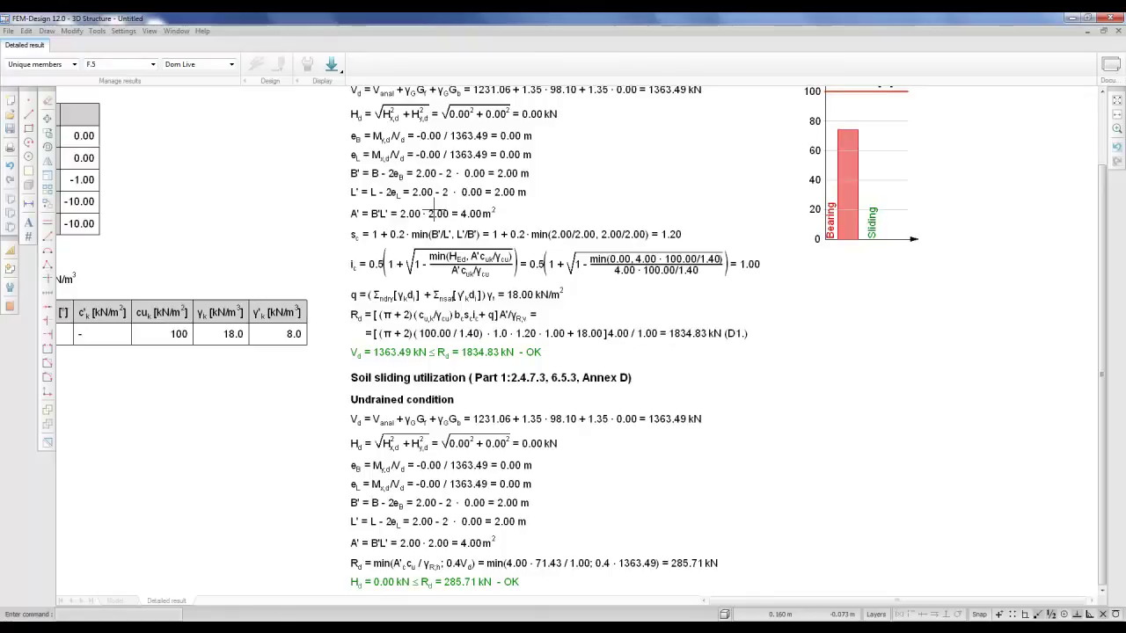
scroll(434, 209, "down", 3)
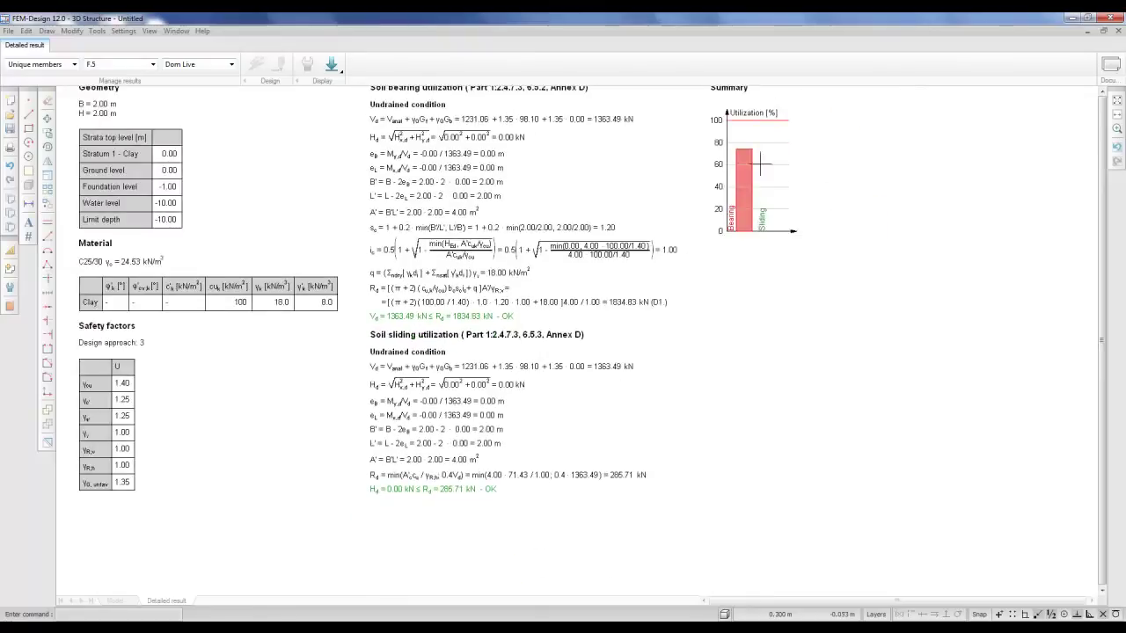
scroll(815, 125, "up", 1)
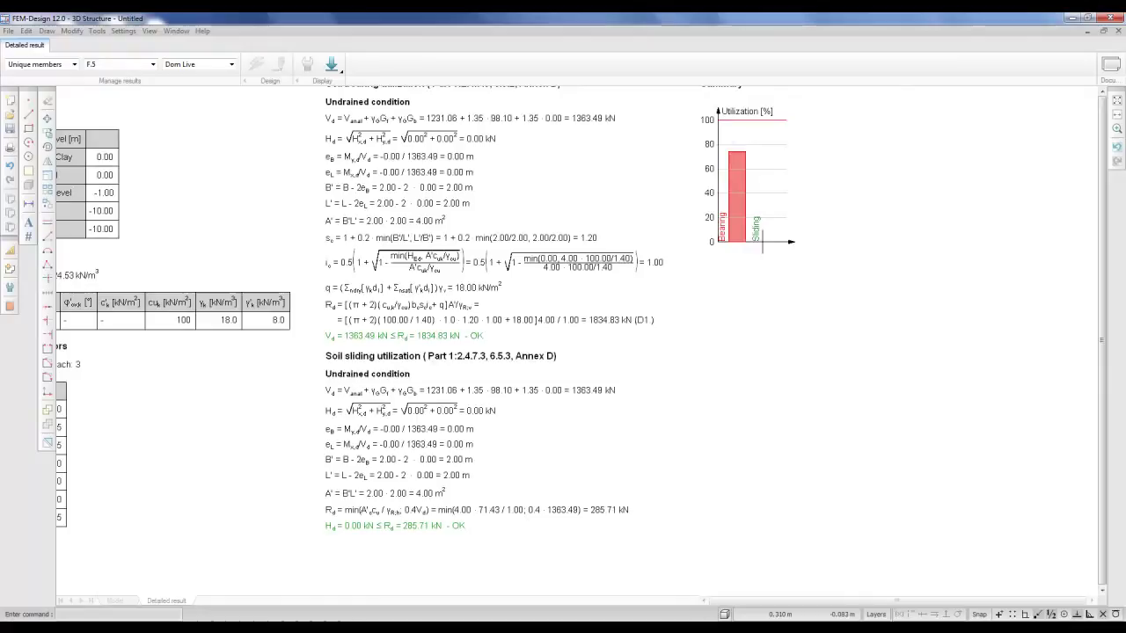
Add the foundation's Dom Live detailed result to the documentation and view both of its pages there.
scroll(614, 219, "down", 2)
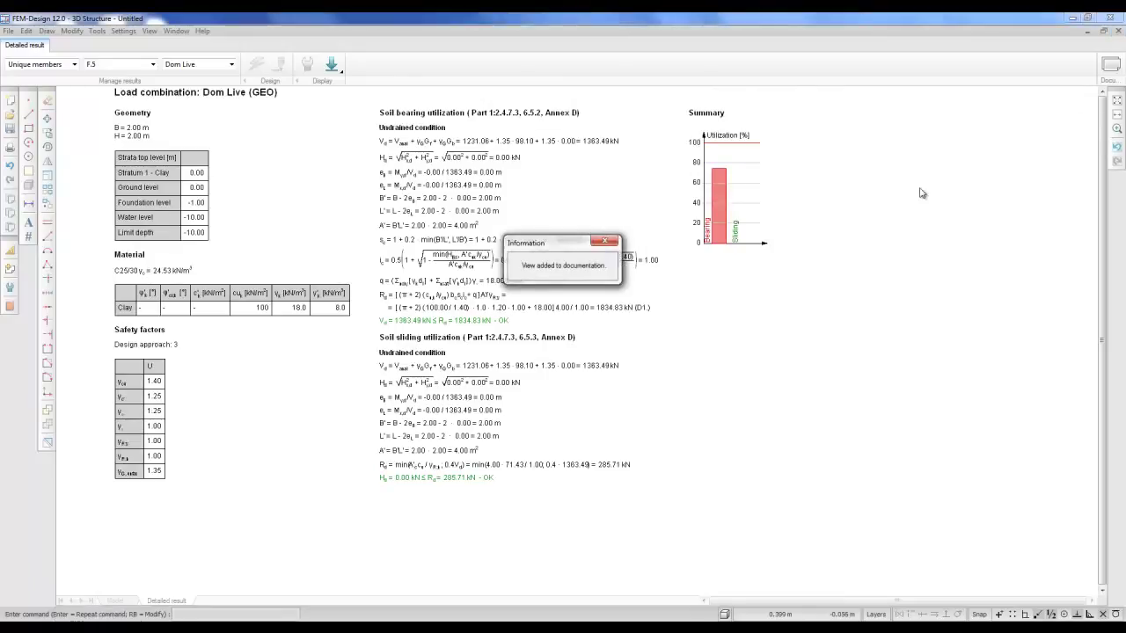
left_click(1113, 68)
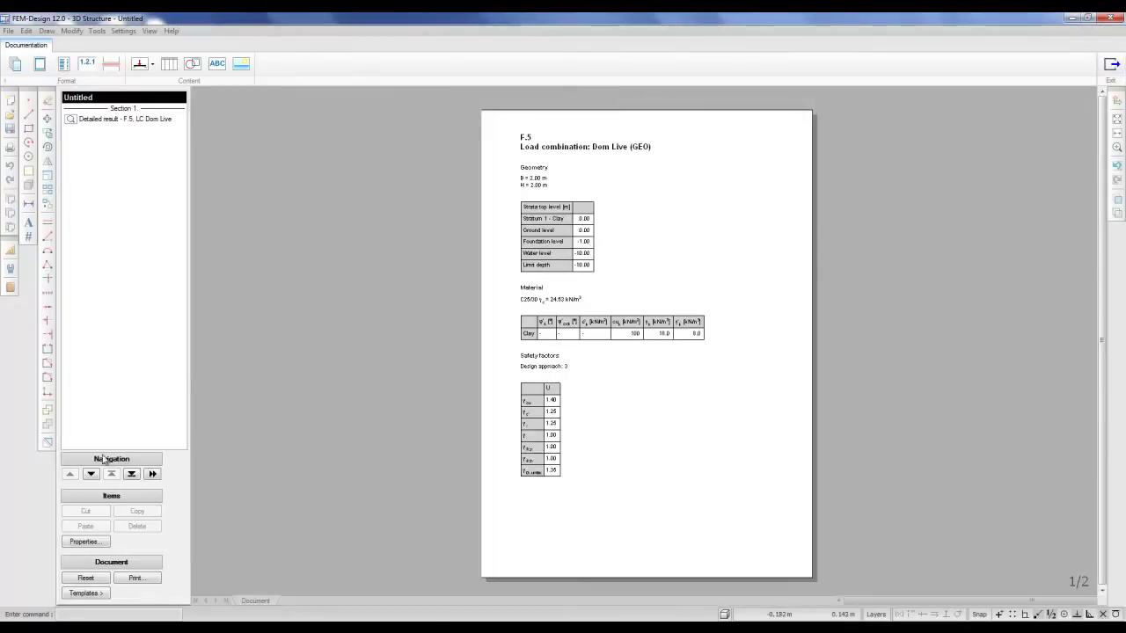
left_click(91, 475)
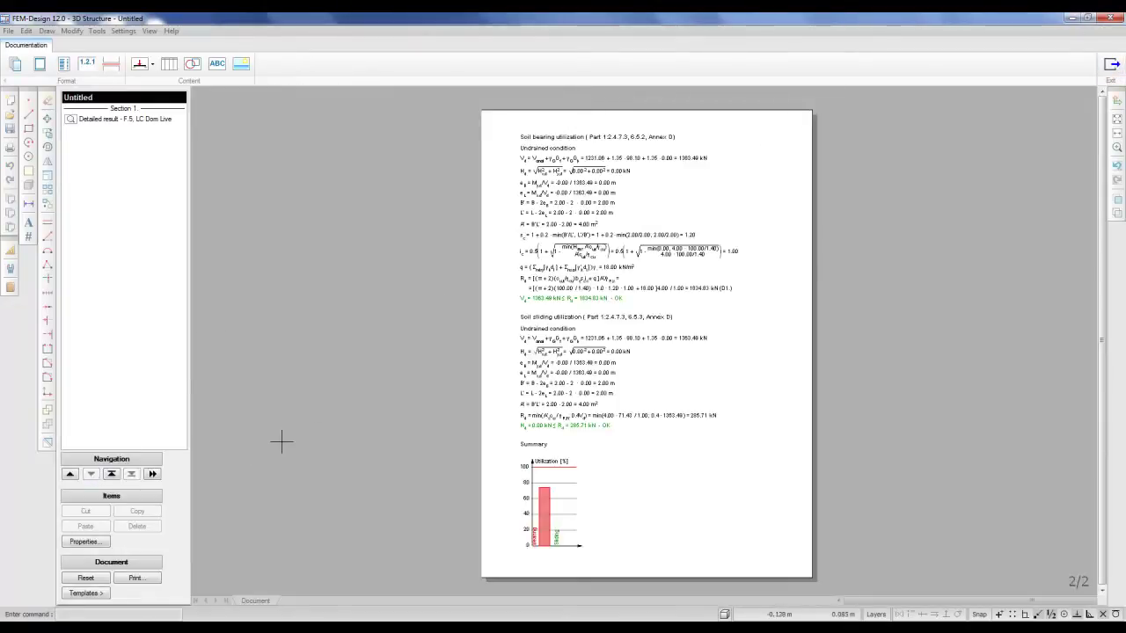
scroll(647, 197, "up", 2)
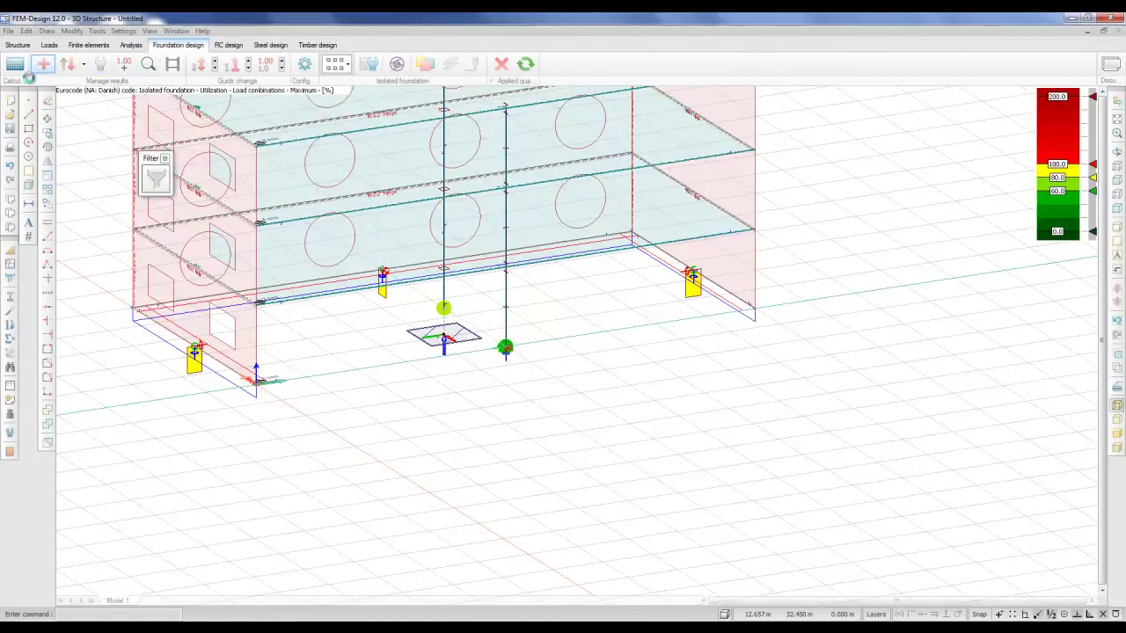
Display the maximum utilization of the wall foundations from load combinations and examine it along the wall bases.
left_click(46, 70)
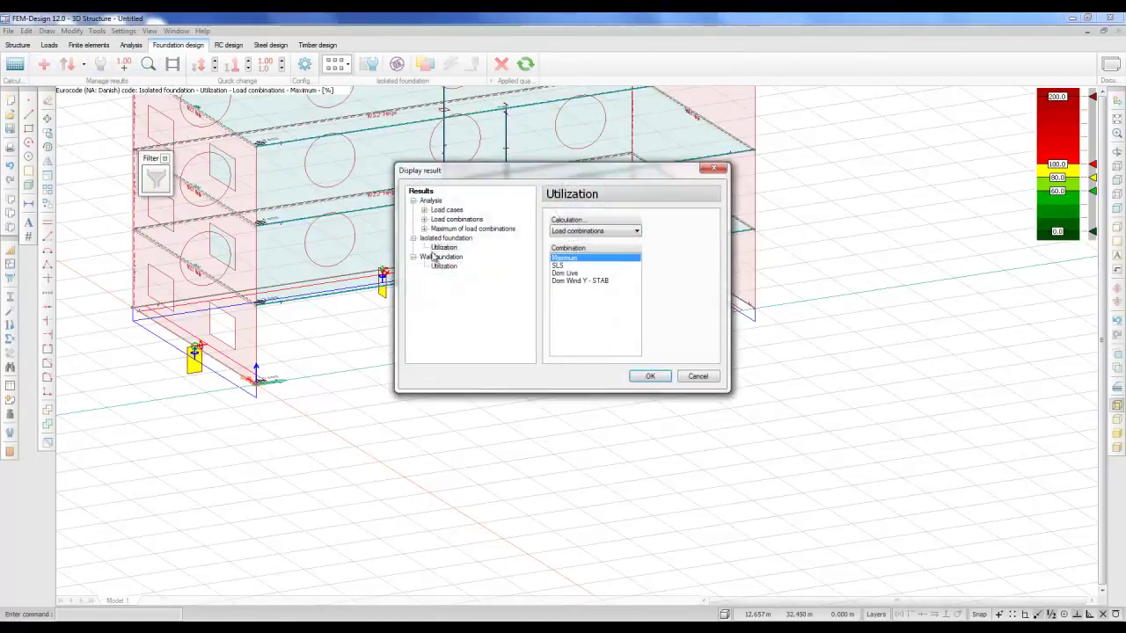
left_click(445, 267)
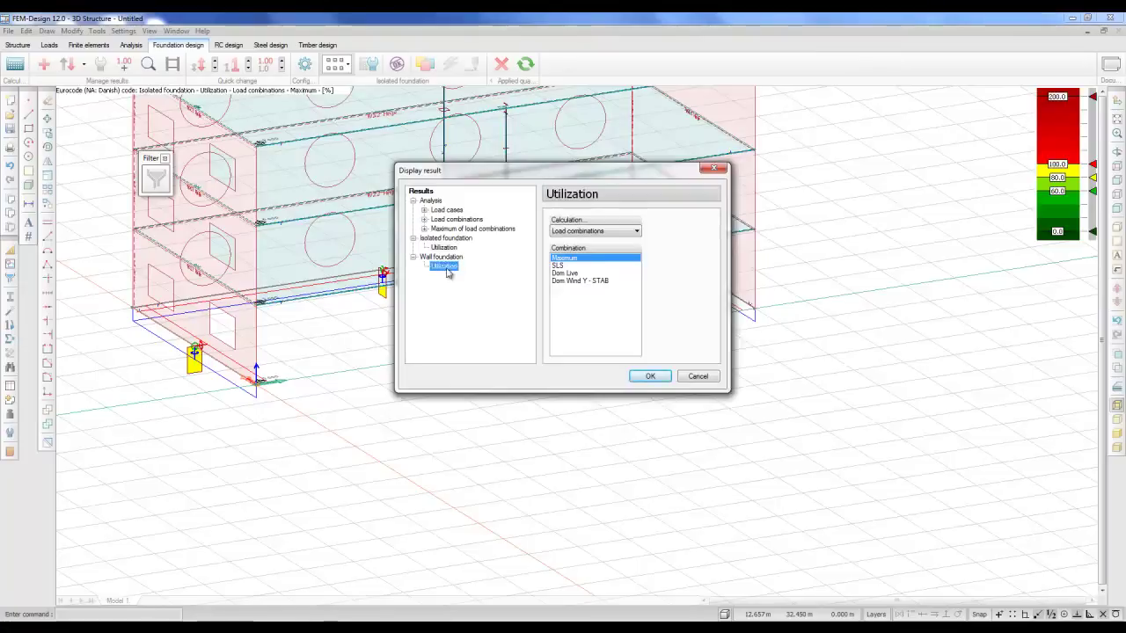
left_click(650, 375)
scroll(630, 234, "down", 2)
scroll(378, 286, "up", 5)
middle_click_drag(280, 282, 404, 294, "shift")
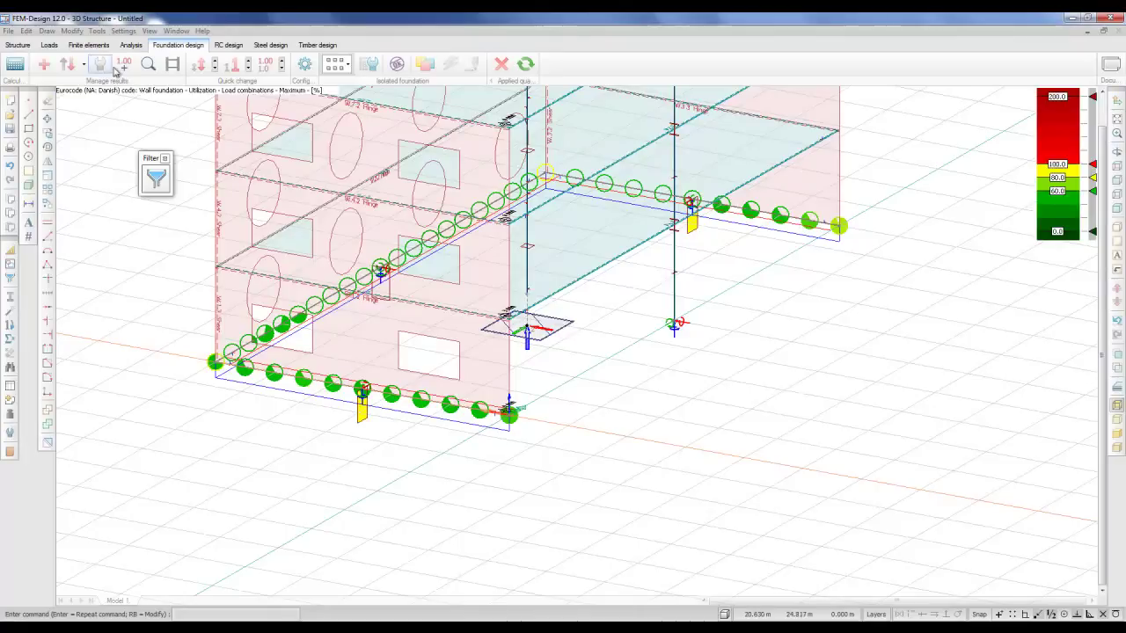
Open the detailed result of wall foundation F.1 for Dom Live, examine the soil bearing and sliding utilization checks, and close it.
left_click(148, 63)
left_click(304, 377)
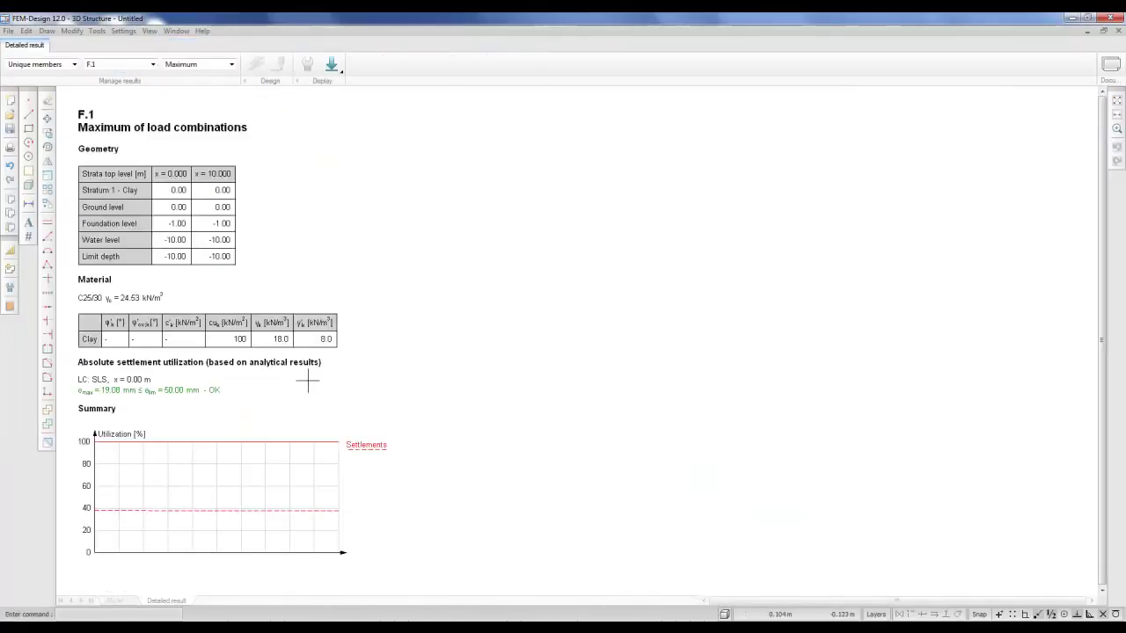
left_click(214, 64)
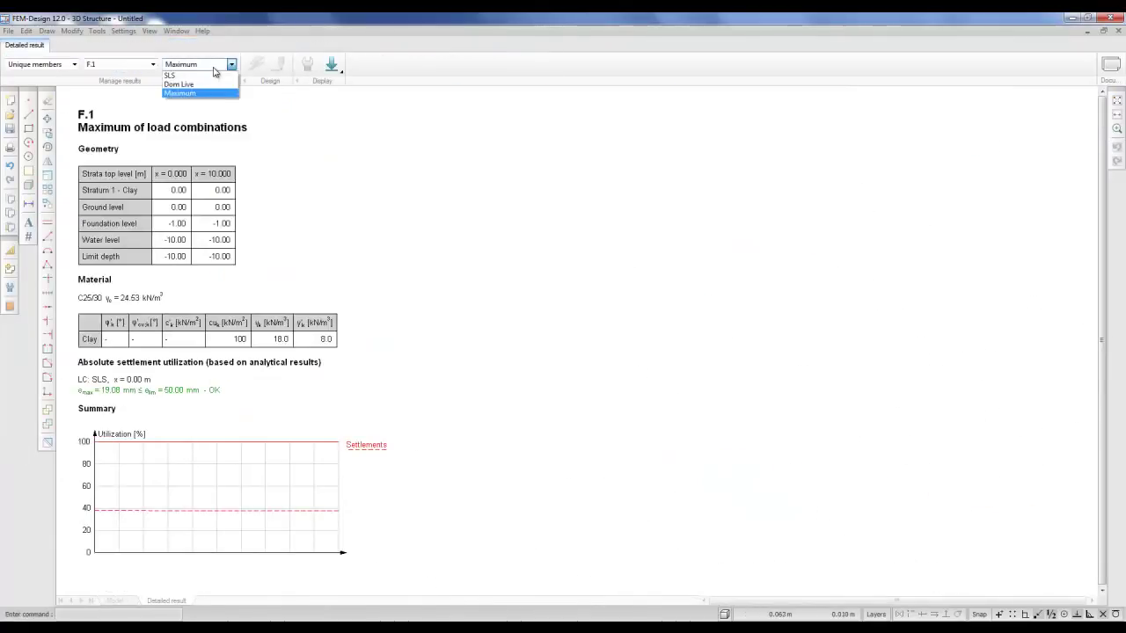
left_click(216, 84)
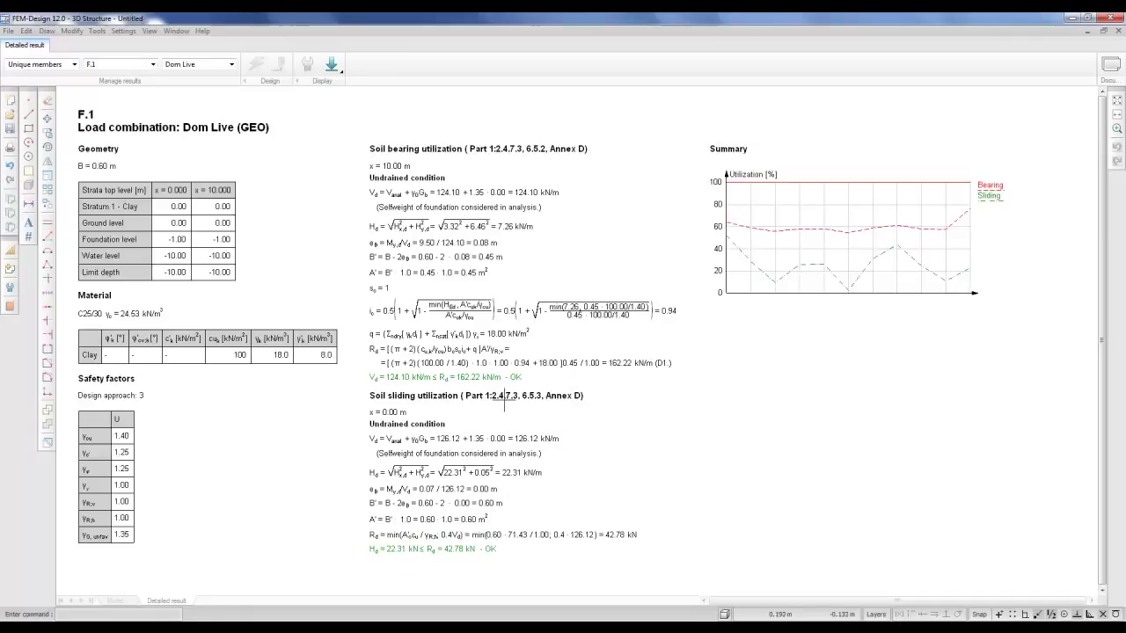
left_click(1118, 31)
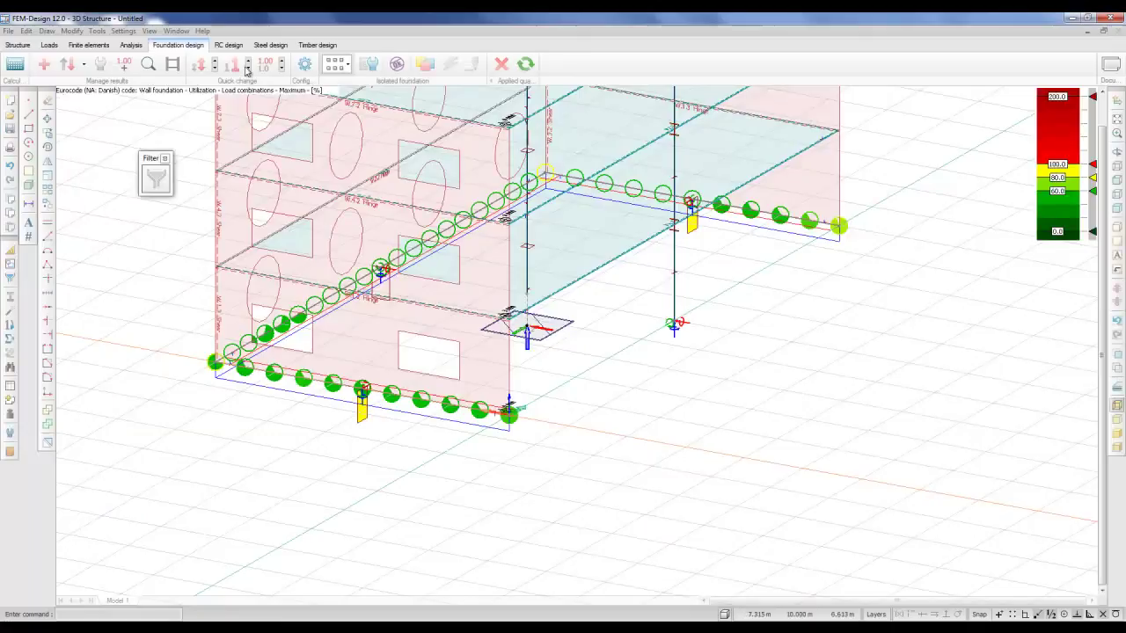
Open the foundation check's settlement tables and examine the Theta, Delta s and Omega entries with their points, limits and utilizations.
left_click(397, 64)
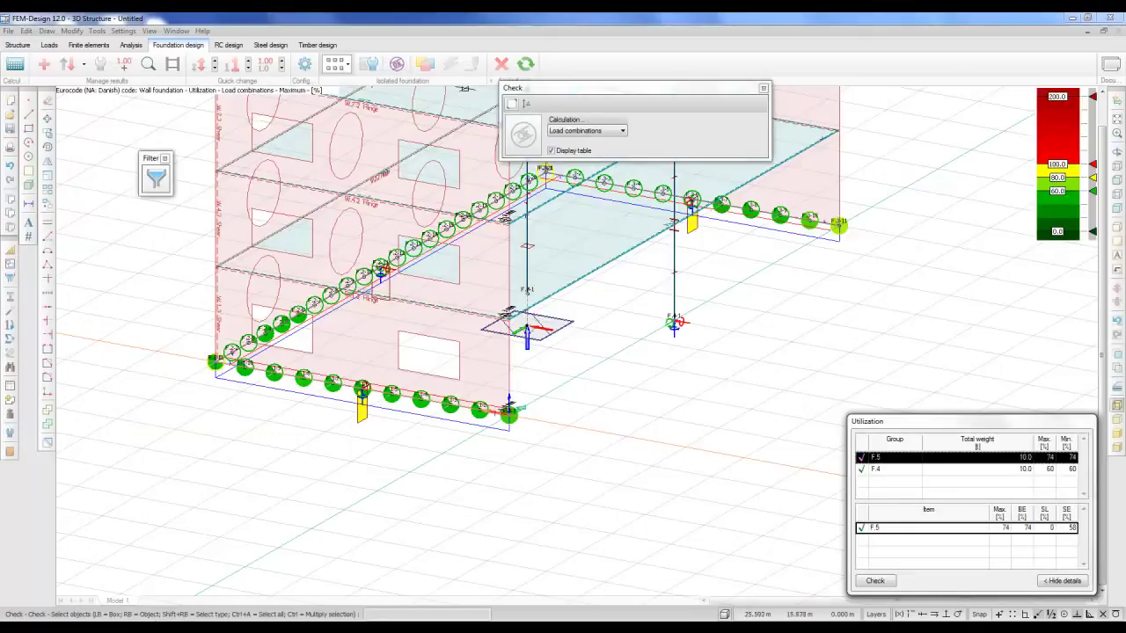
left_click(523, 105)
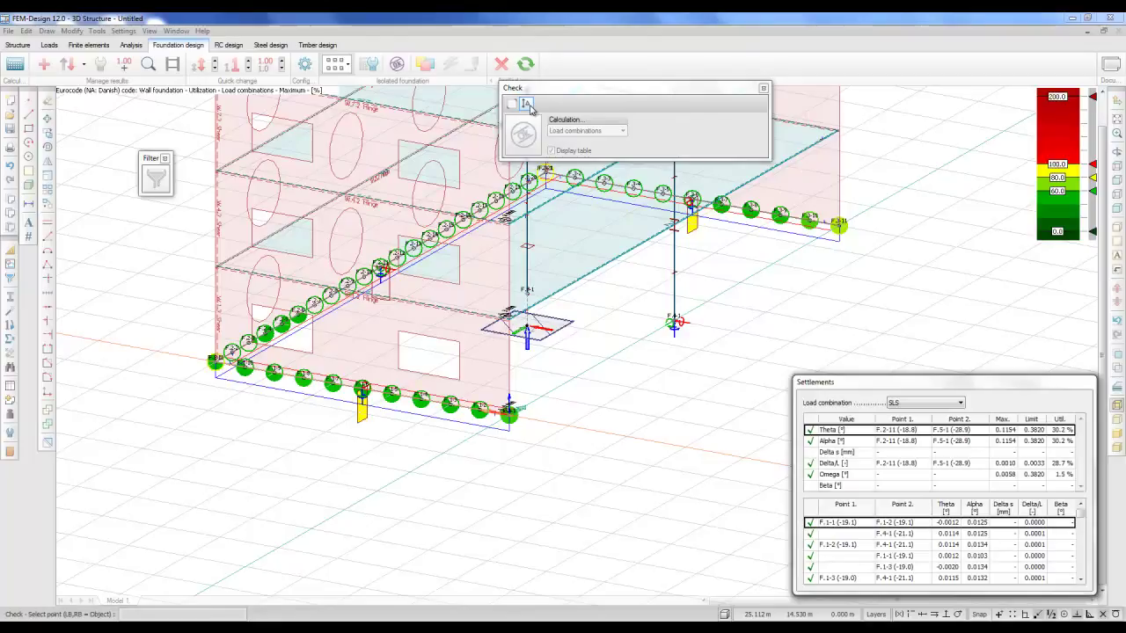
left_click(871, 430)
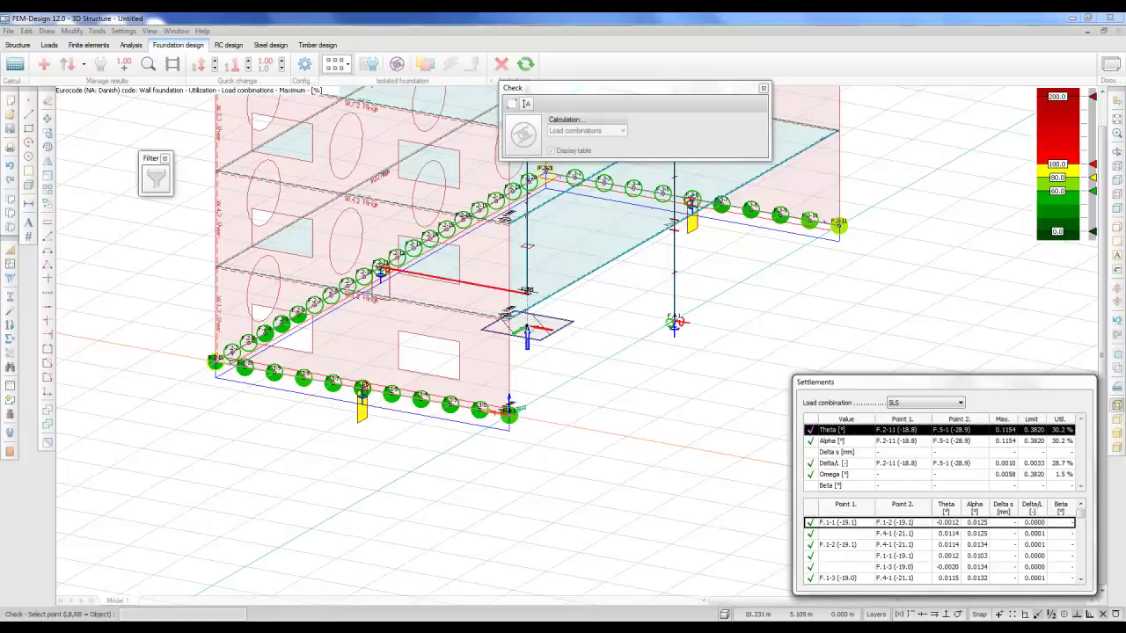
key("Down")
key("Down")
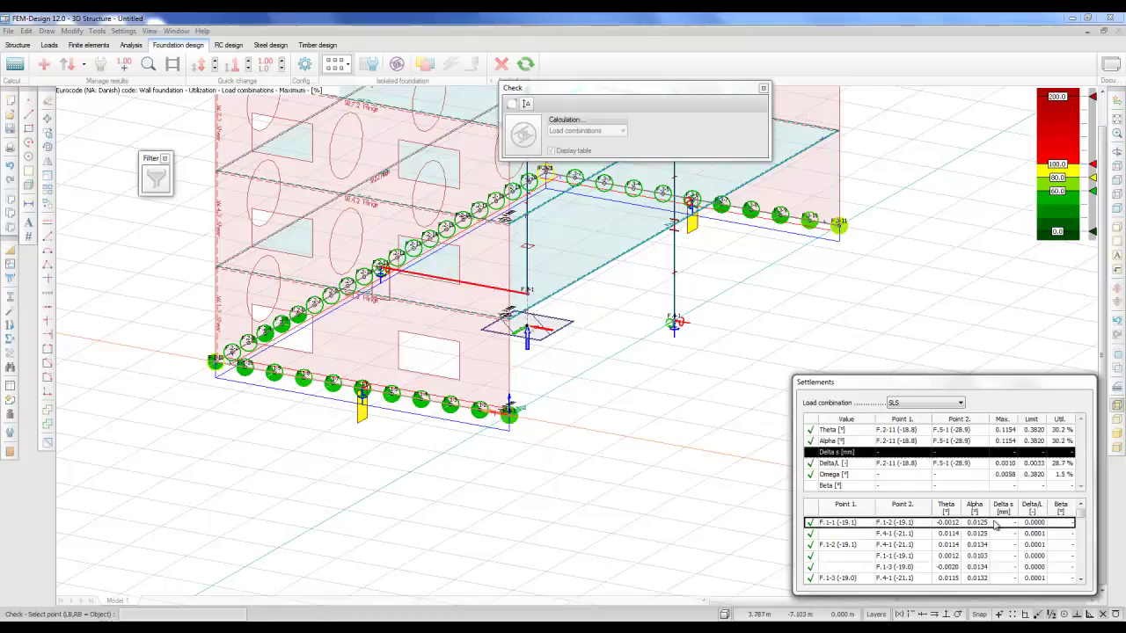
left_click(977, 475)
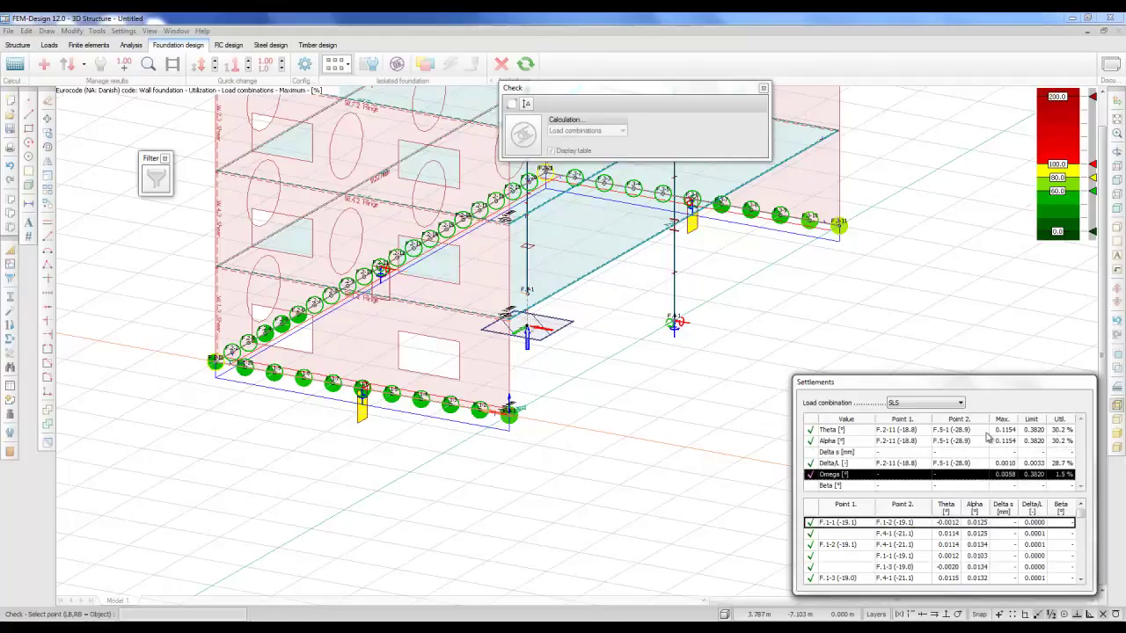
left_click(991, 431)
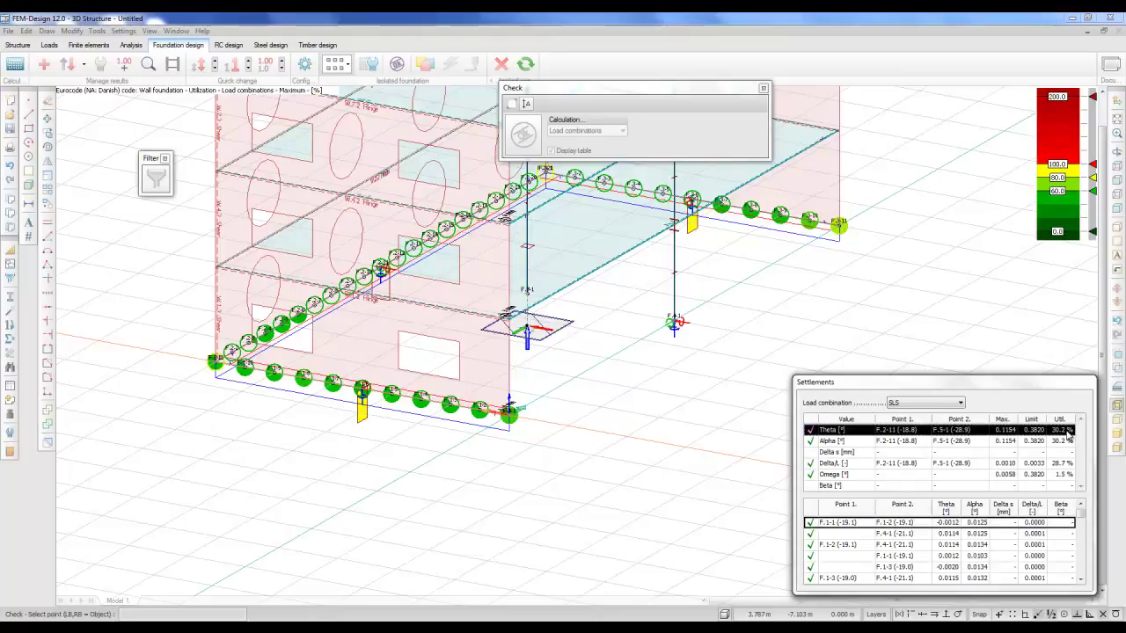
Compare the settlement results for the Maximum load combination, and return to SLS.
left_click(958, 404)
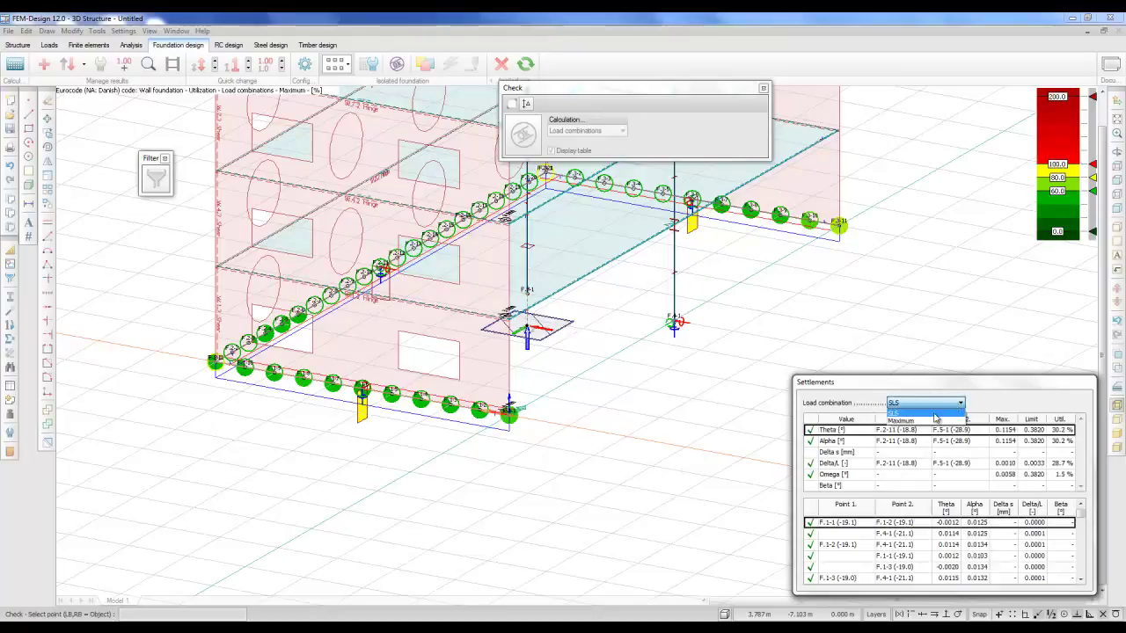
left_click(935, 418)
left_click(926, 406)
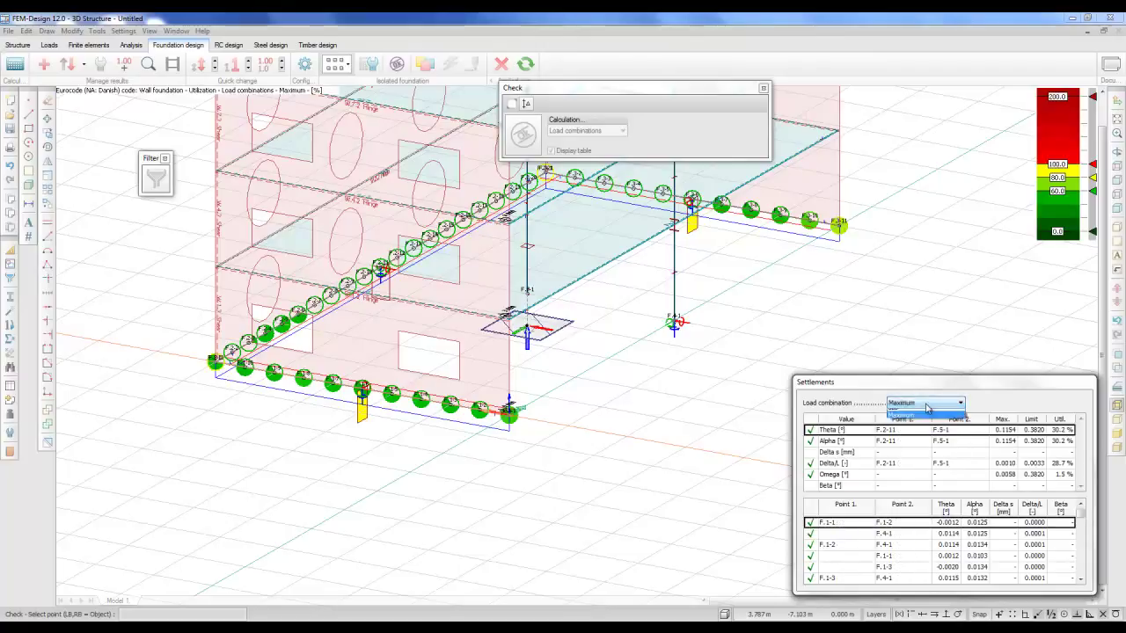
left_click(896, 408)
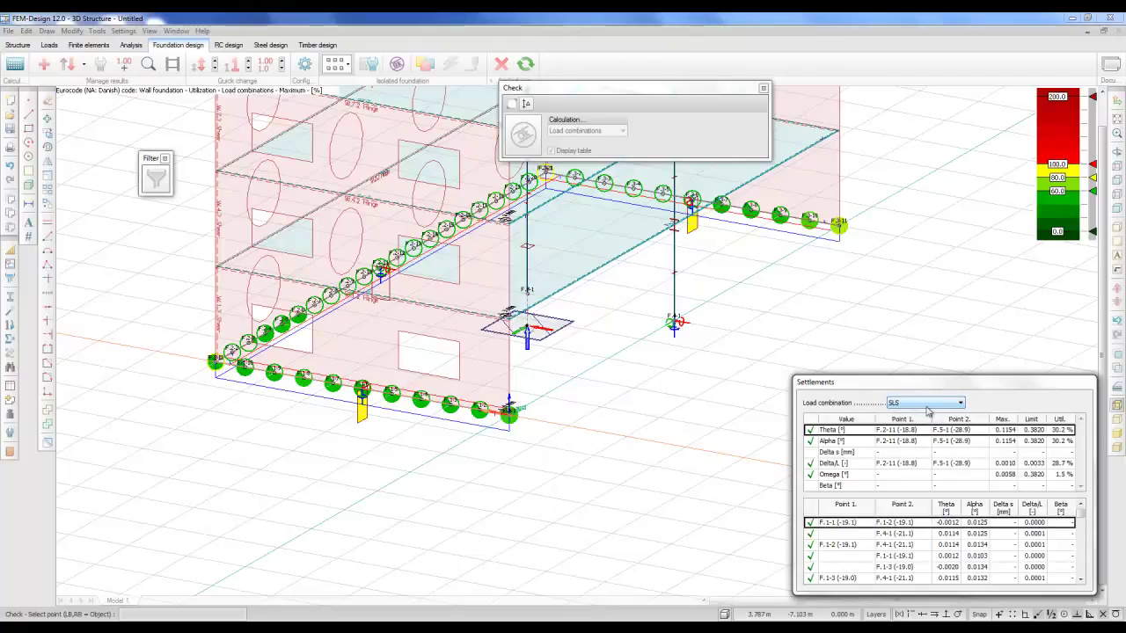